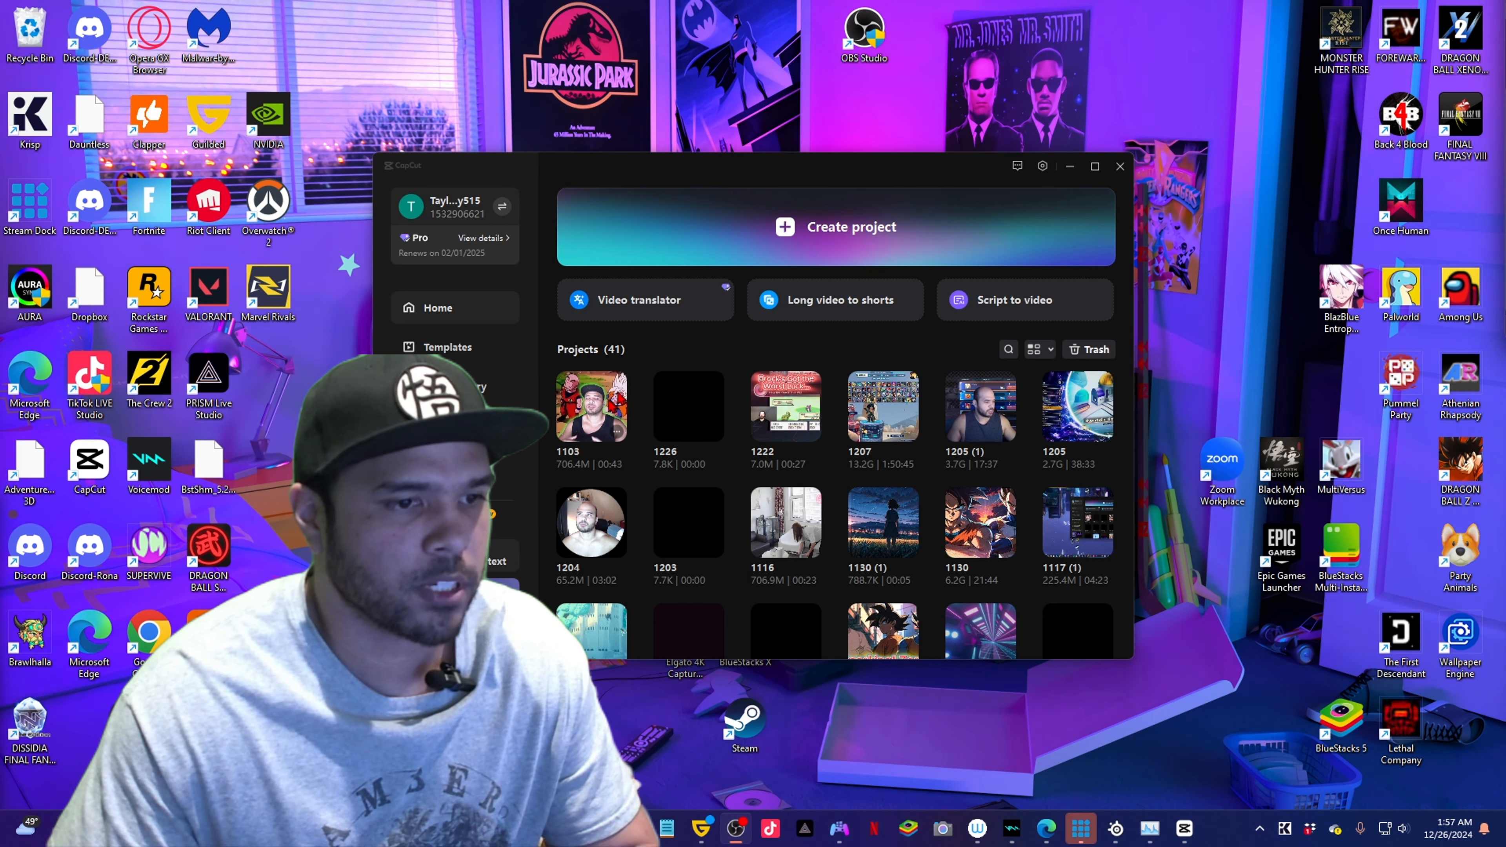
Open the project 1103 and delete the existing clip from its timeline.
click(593, 407)
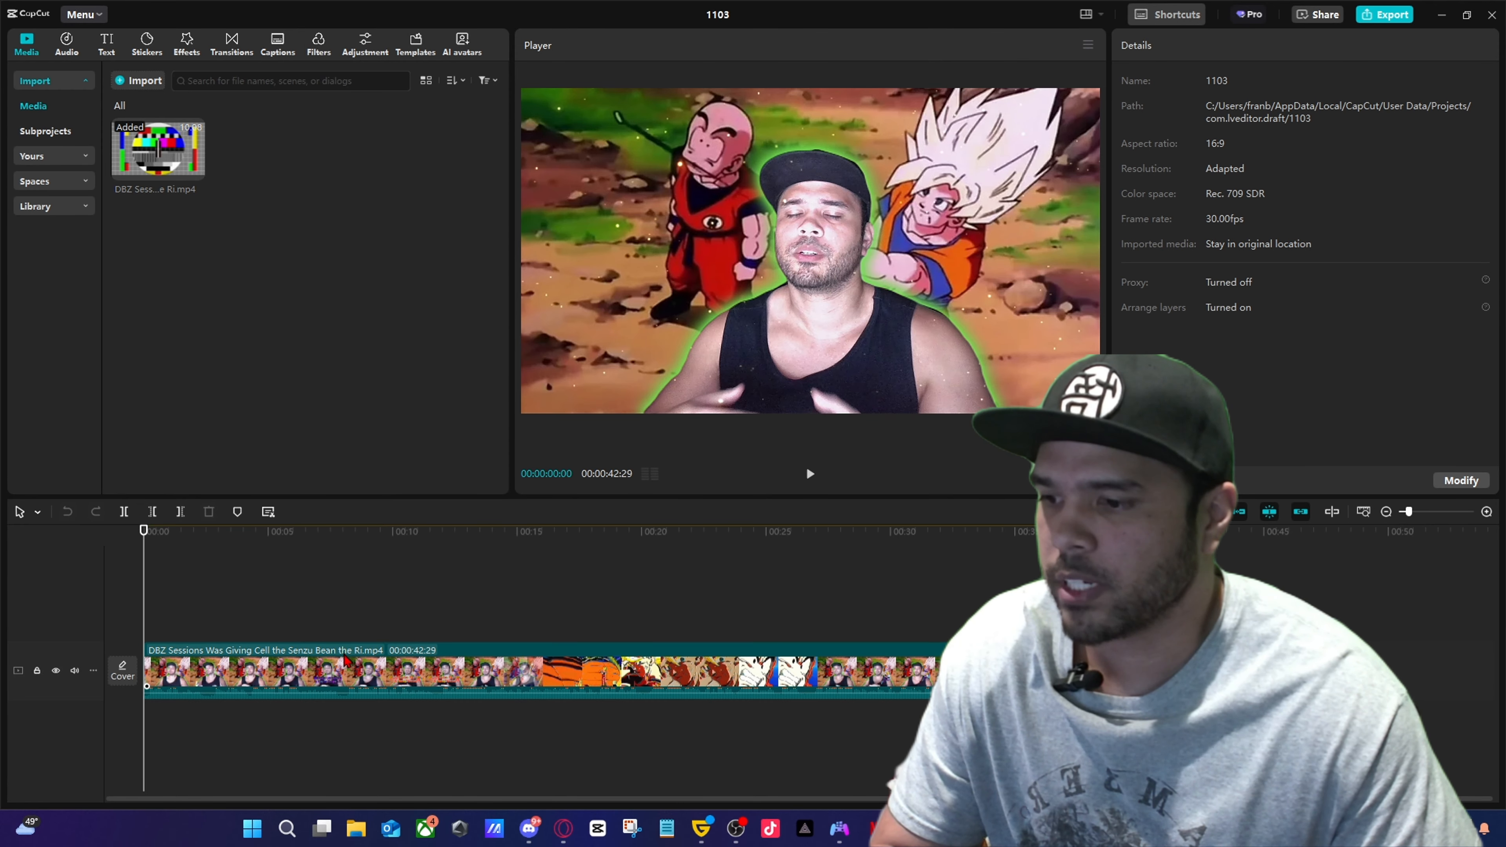
click(357, 668)
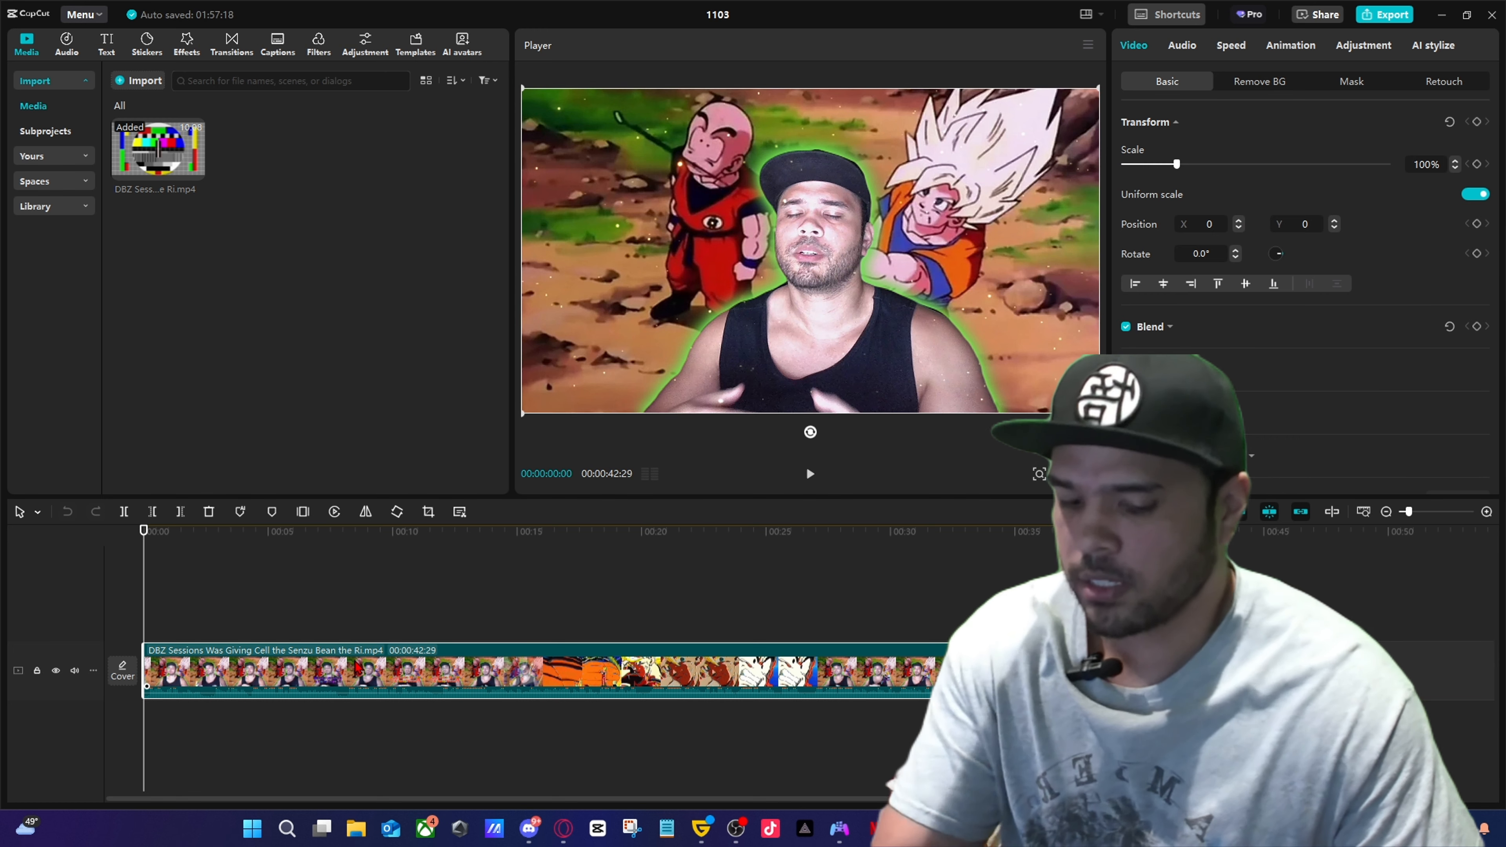
key(Delete)
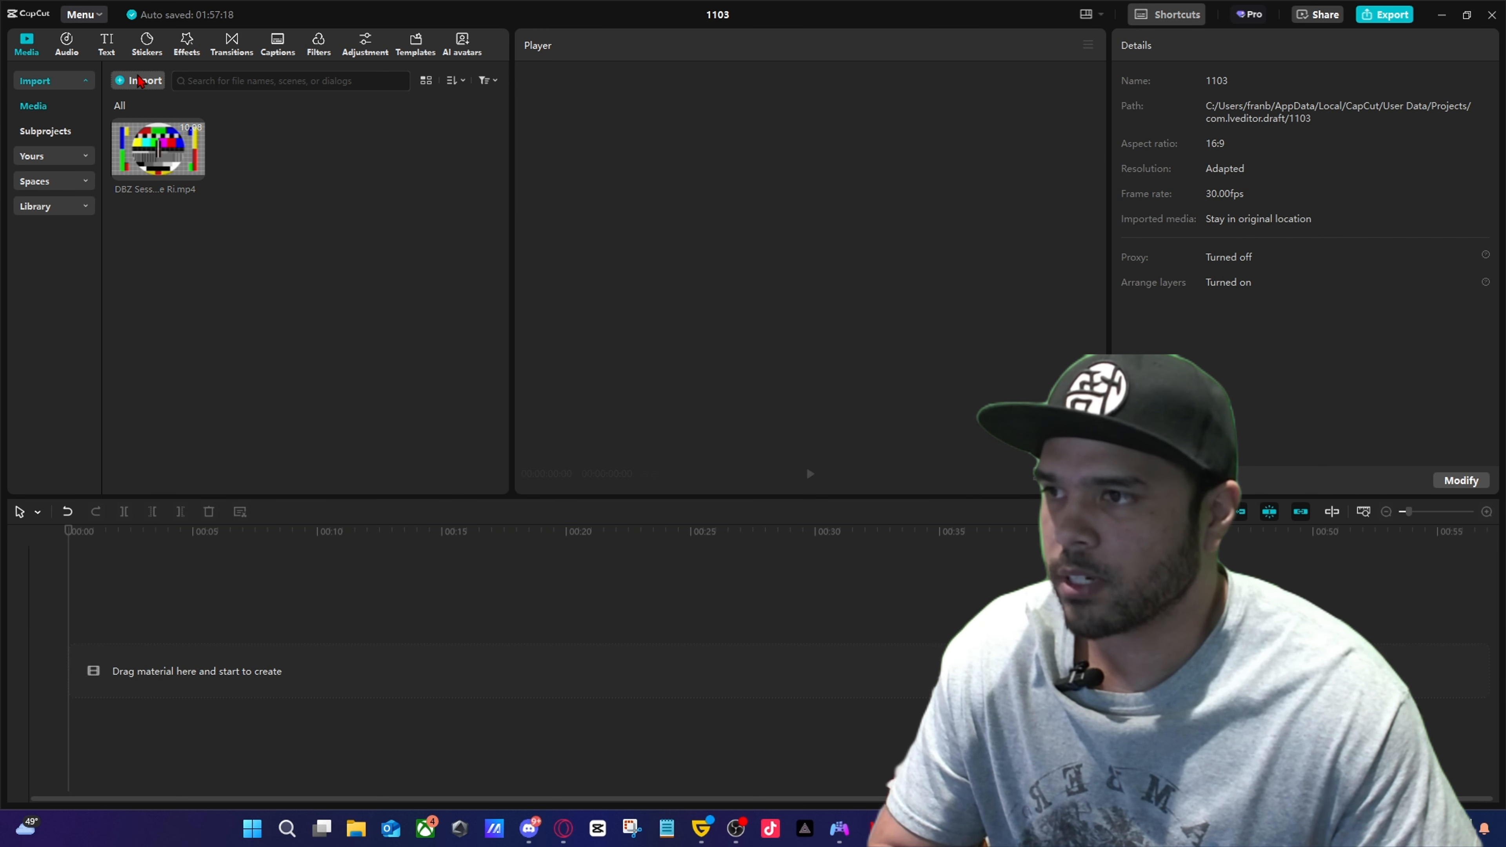
Browse the Videos folder for media without importing, and place the already imported DBZ Sessions video at the start of the timeline.
click(137, 80)
scroll(438, 304, down, 8)
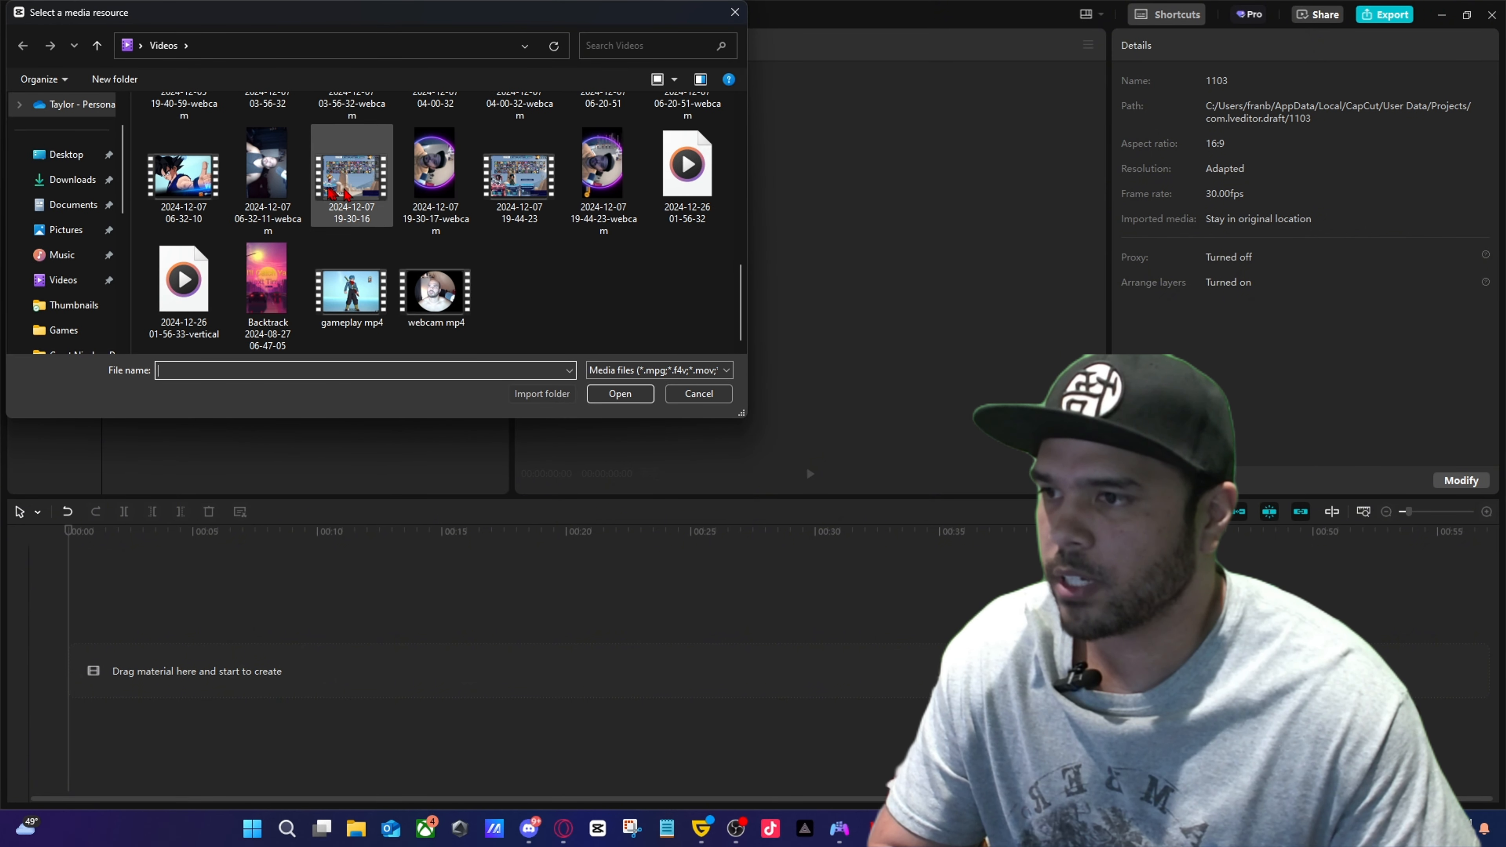
click(733, 21)
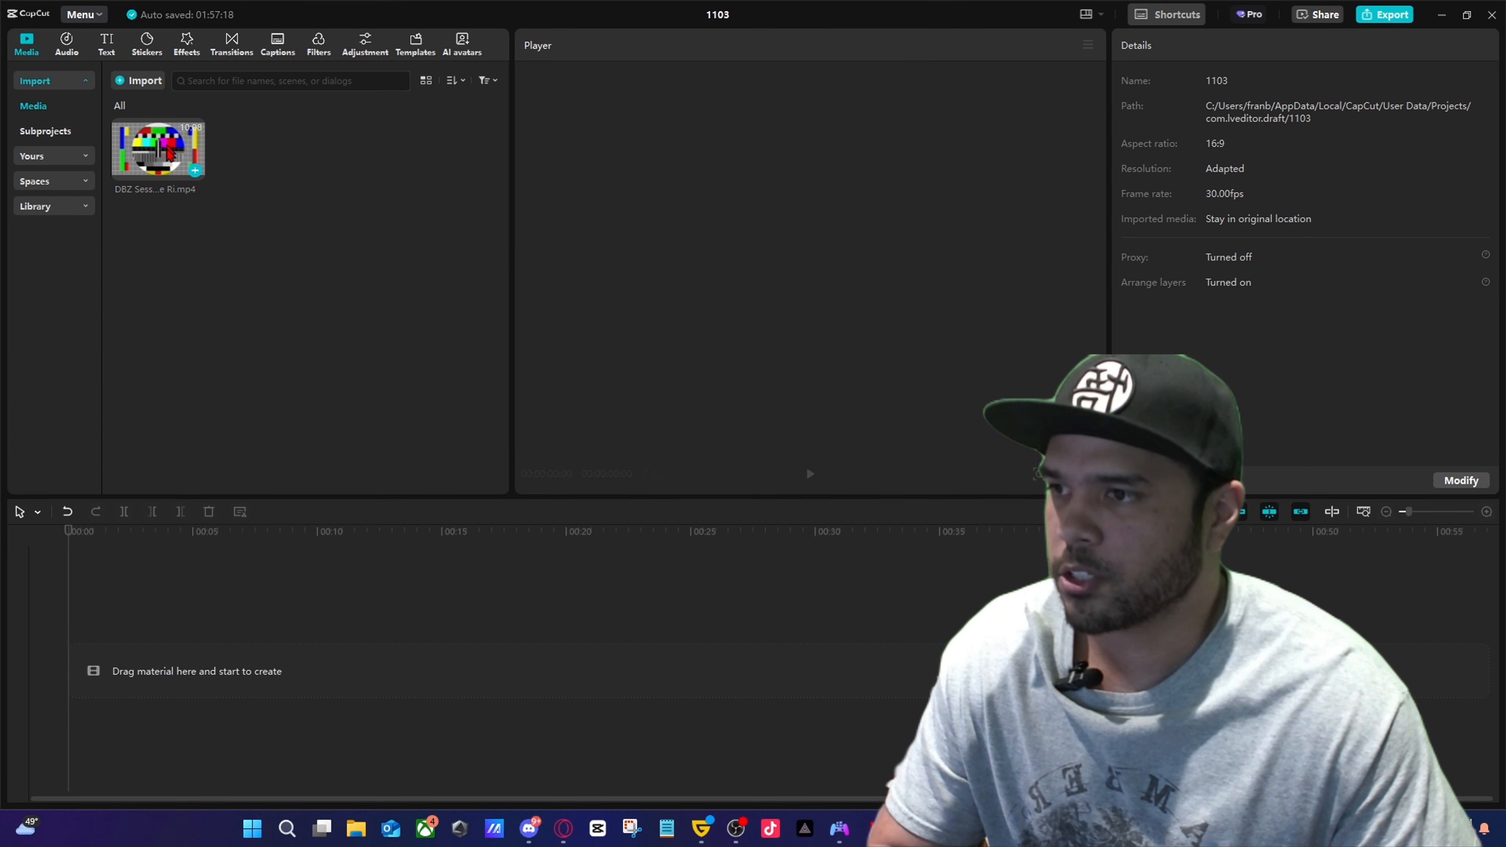
drag(153, 145, 160, 650)
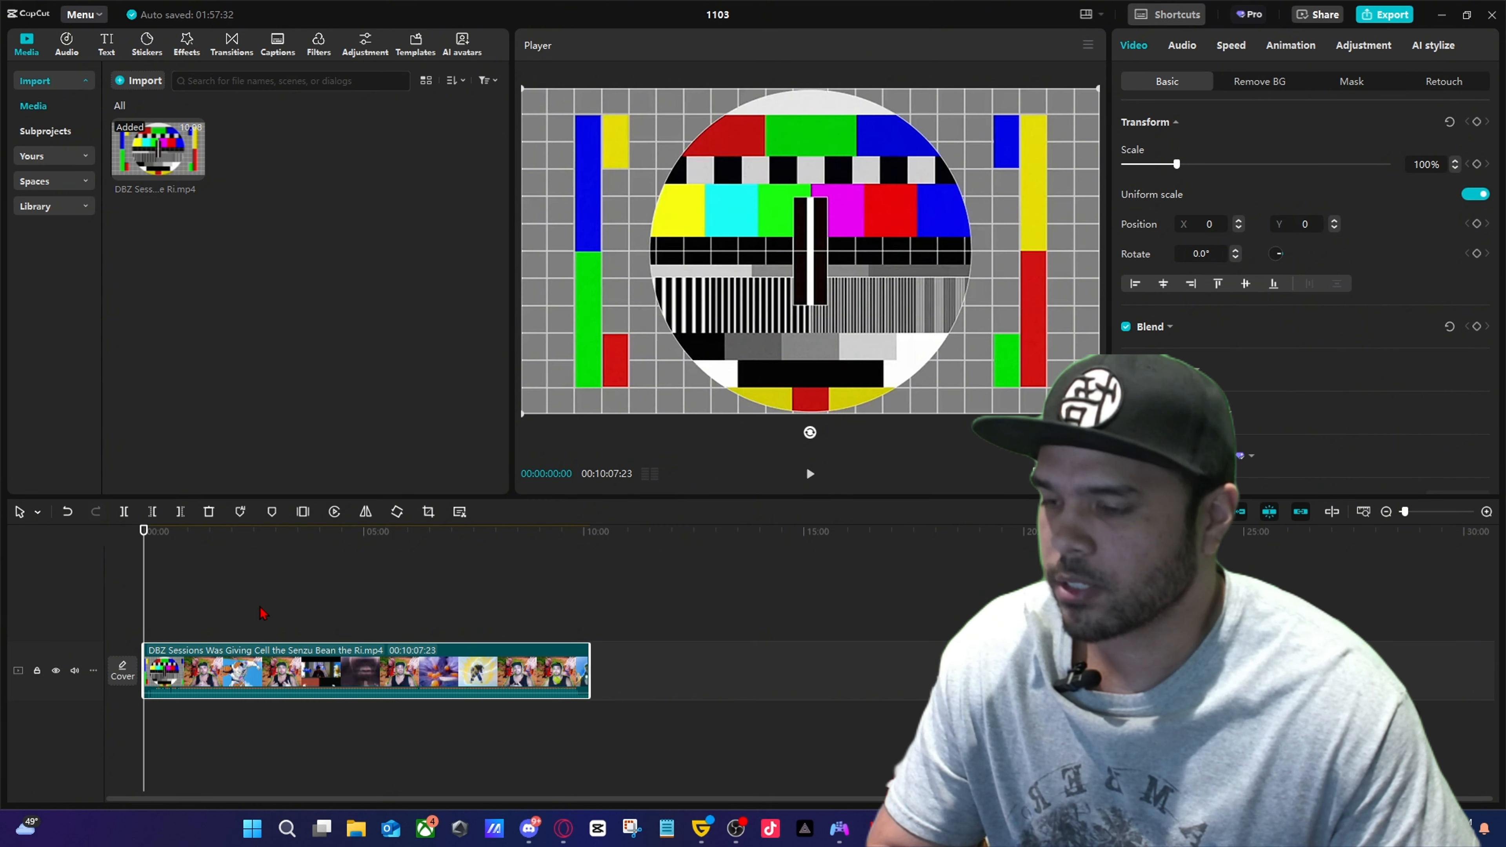
Split the video at about 3:28 and delete the part before the cut.
click(285, 540)
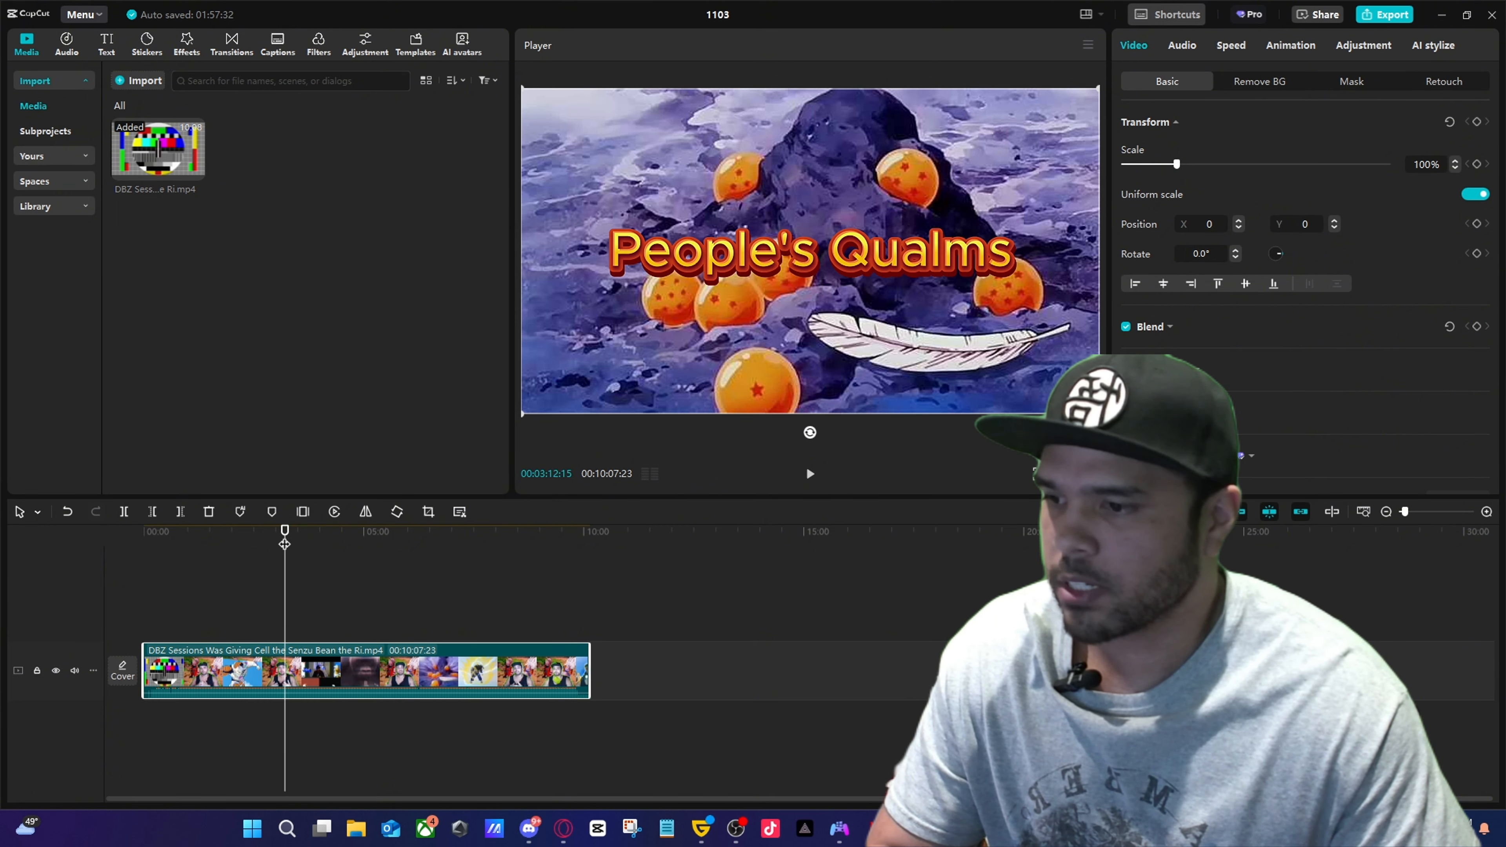
drag(285, 544, 297, 547)
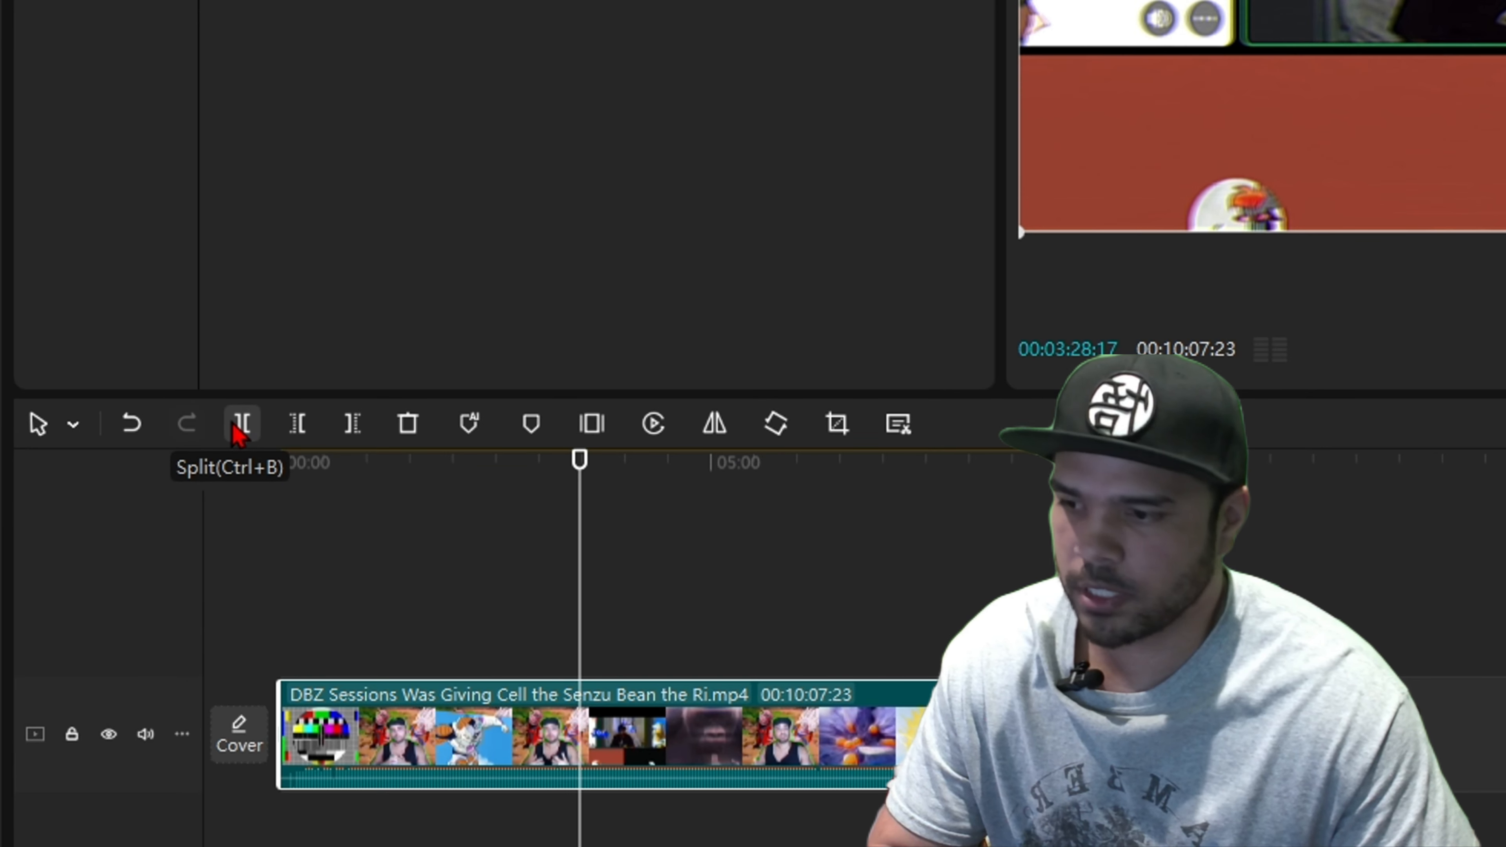
click(240, 425)
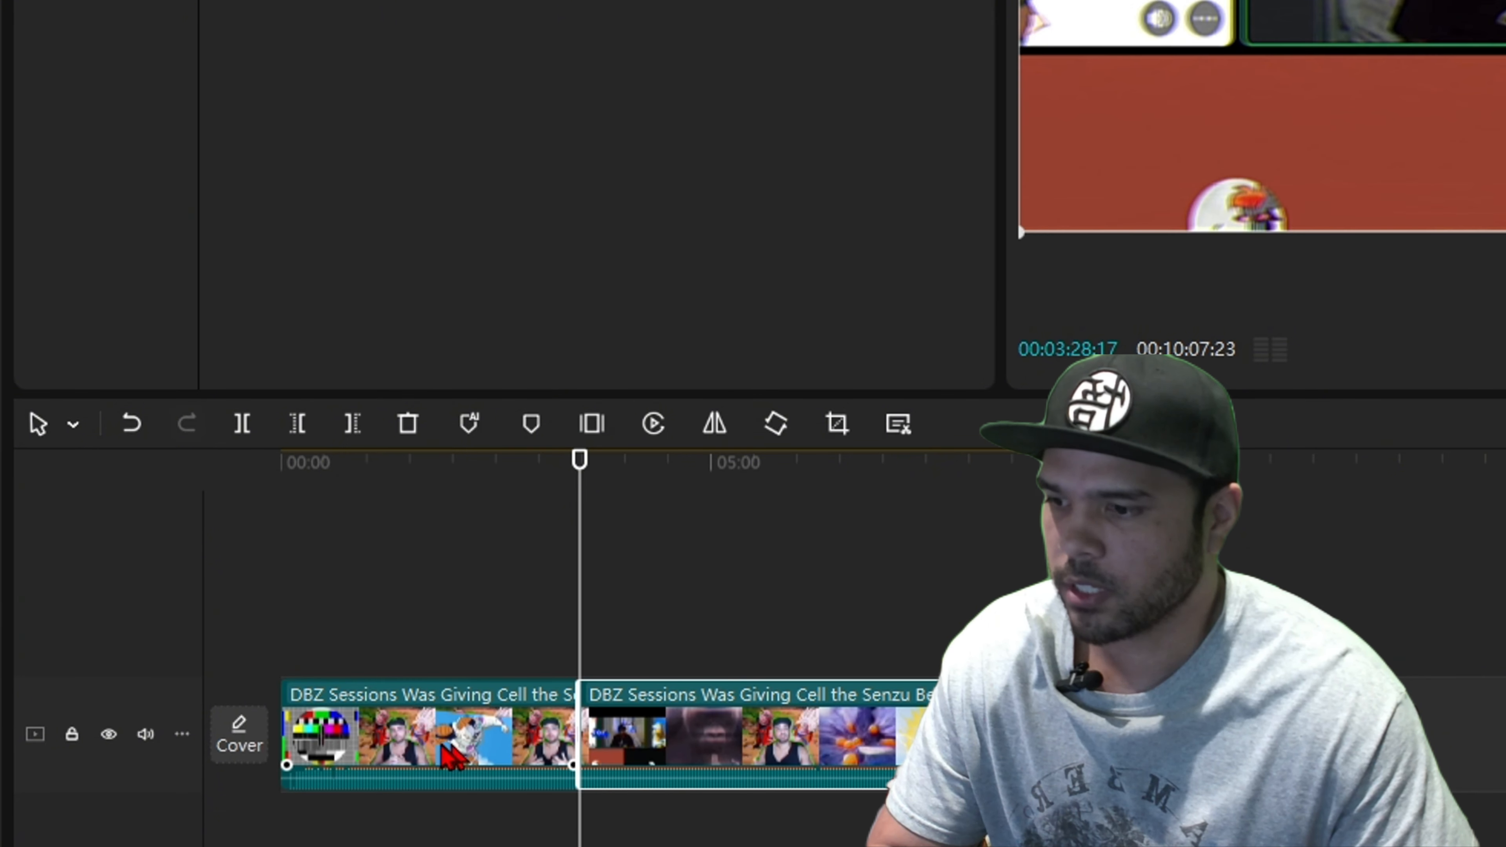
click(446, 759)
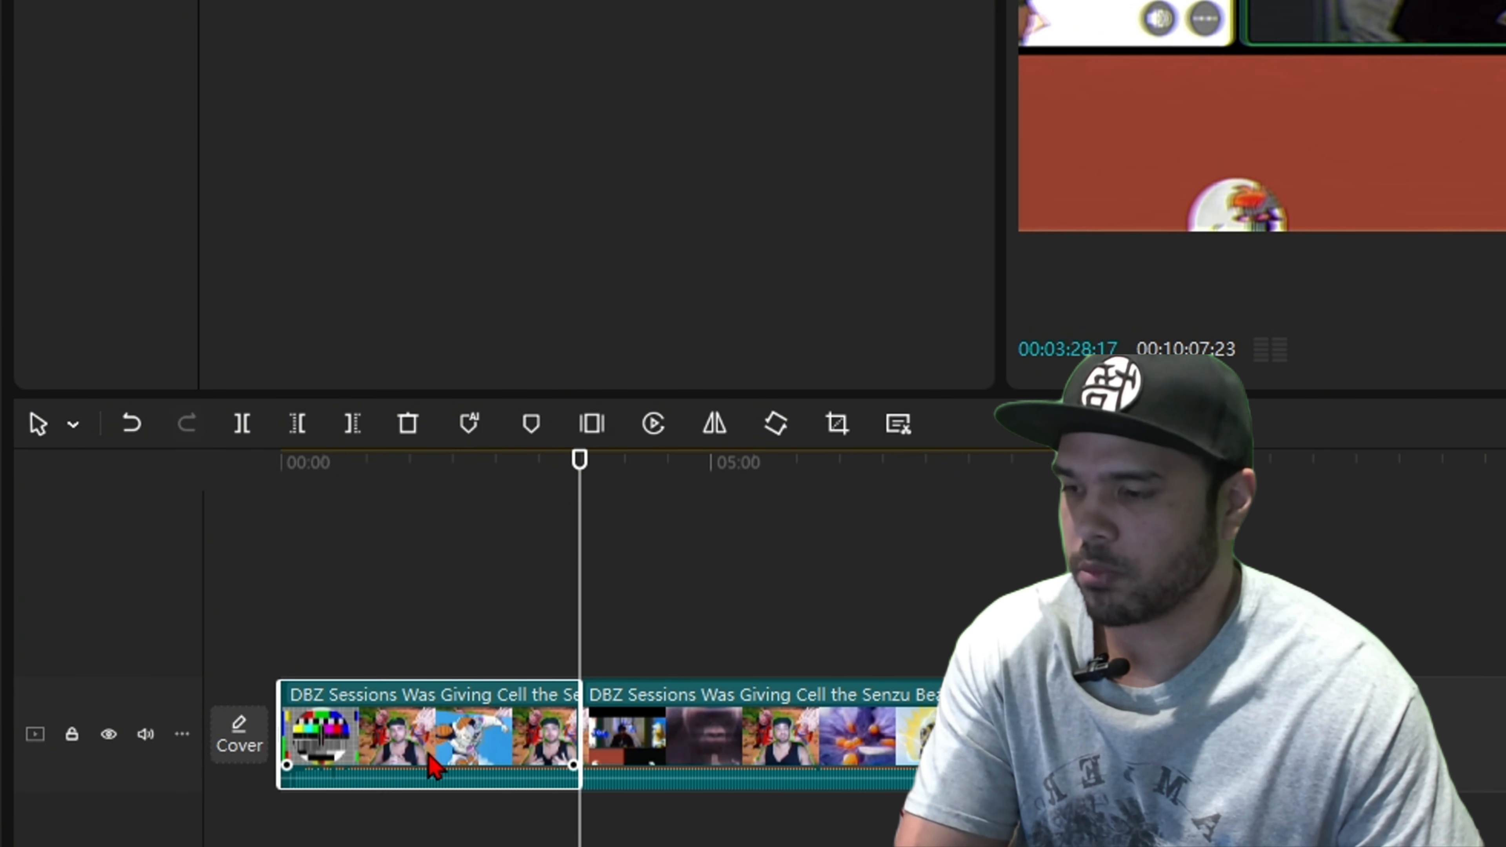
key(Delete)
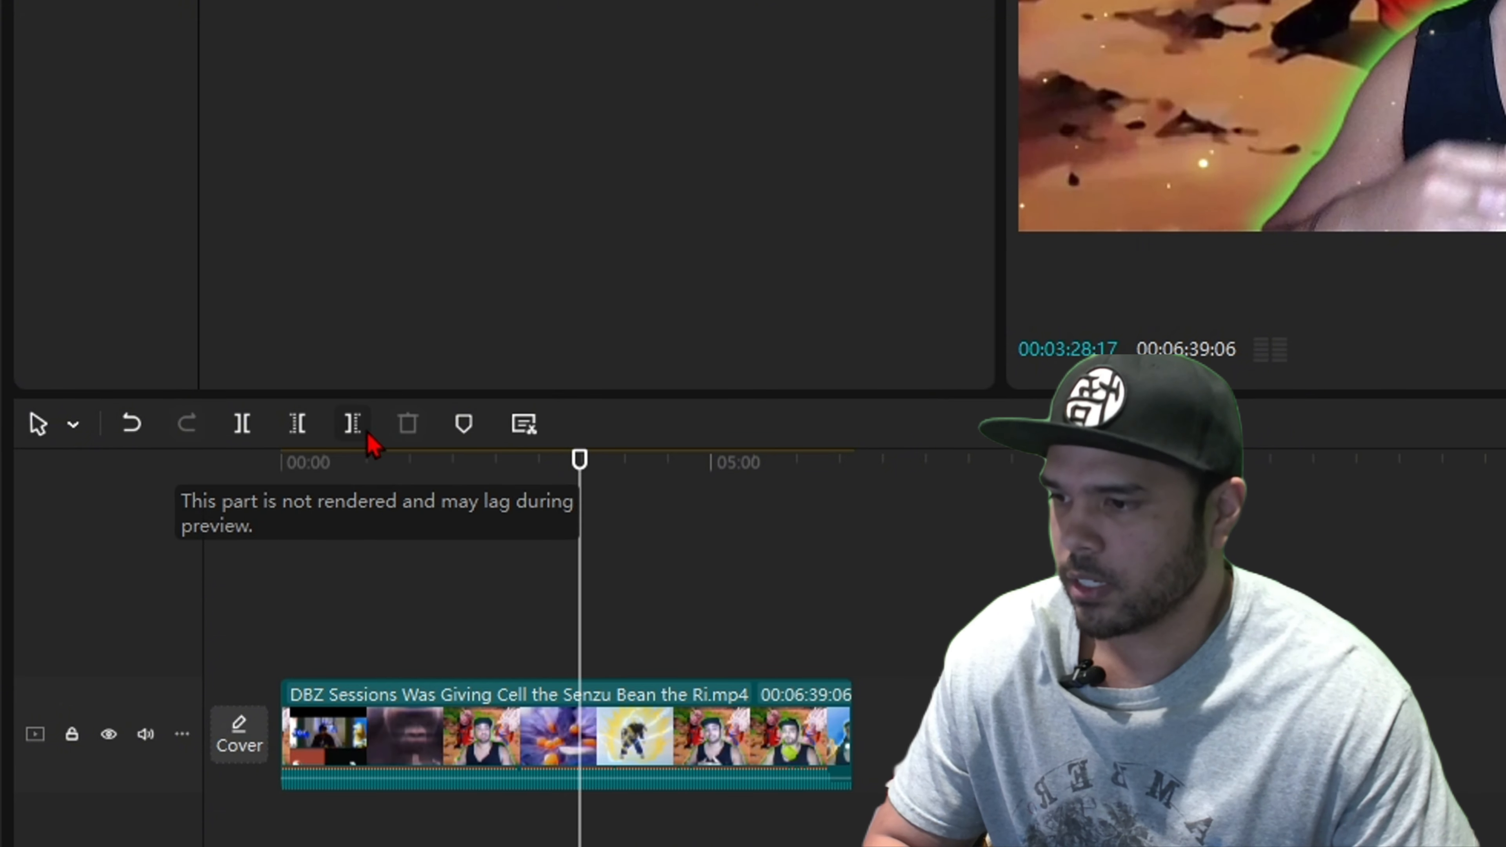
Cut away everything after the playhead at 3:28, and undo the recent timeline edits.
click(354, 425)
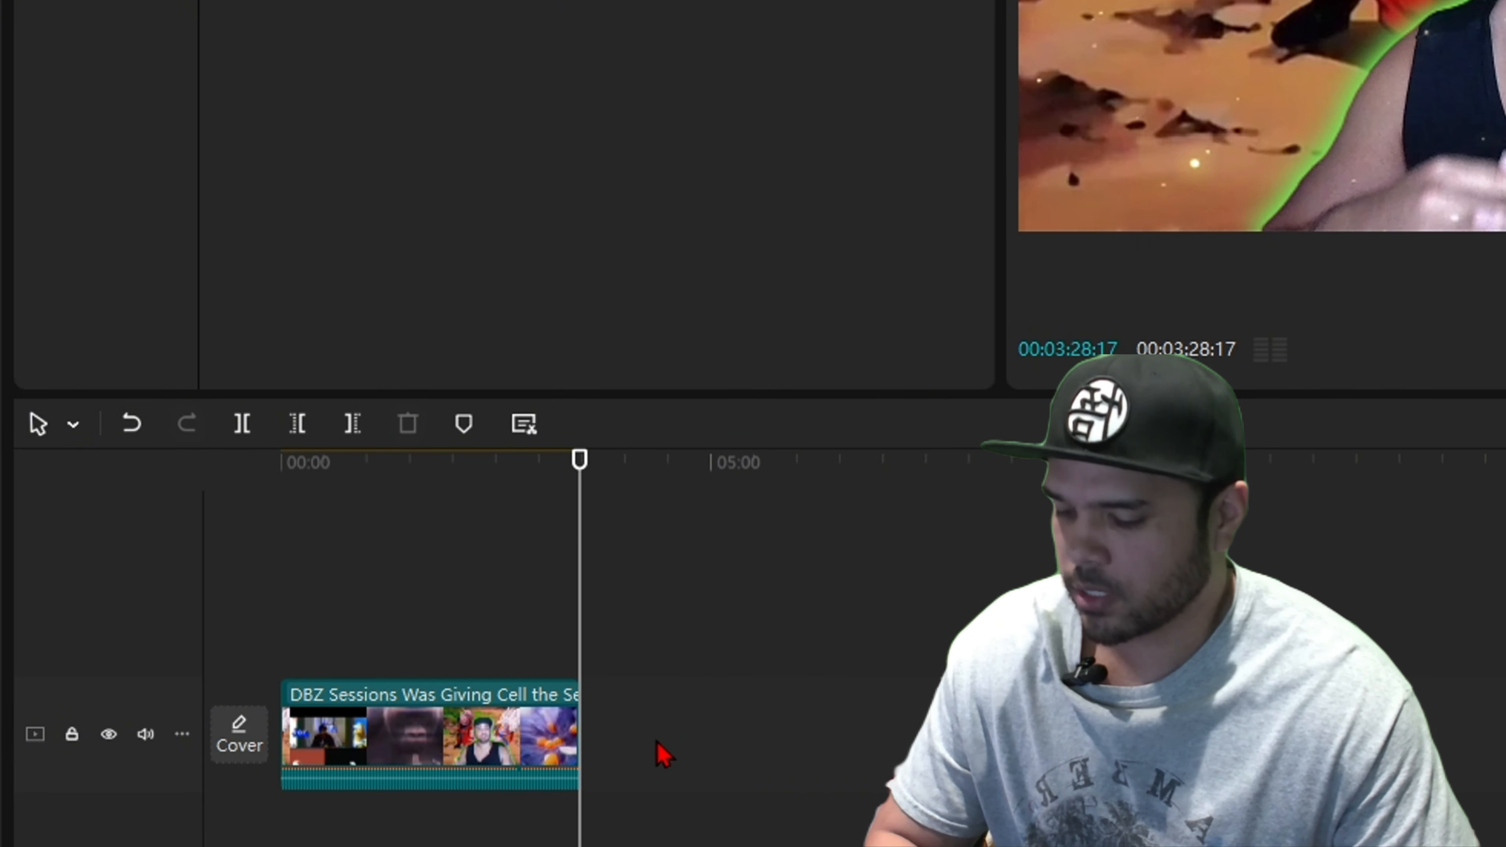
key(ctrl+z)
key(ctrl+z)
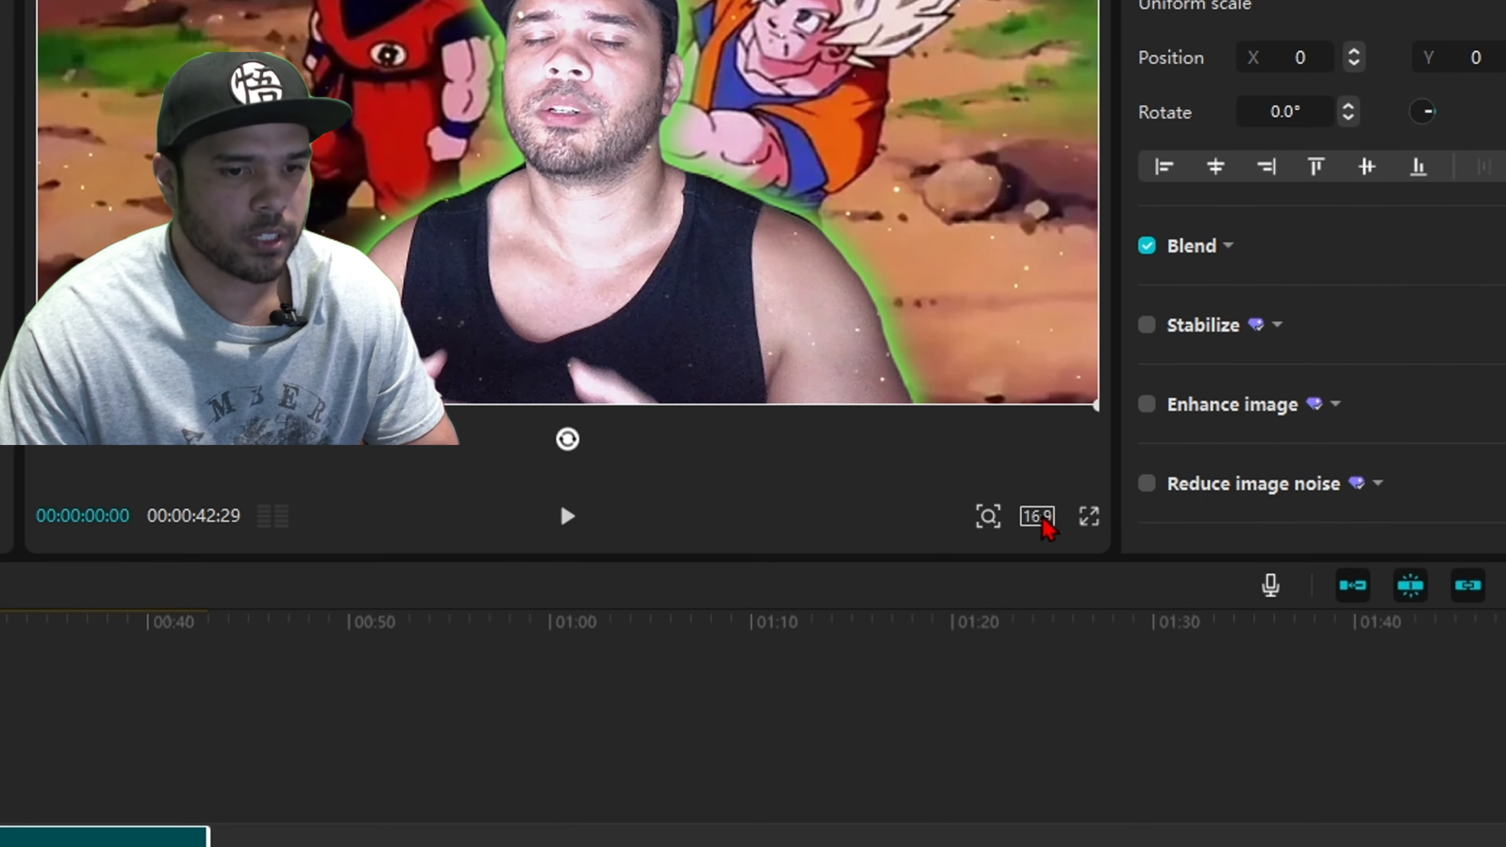
Change the project's aspect ratio to 9:16 and set the clip's scale to 316%.
click(1044, 520)
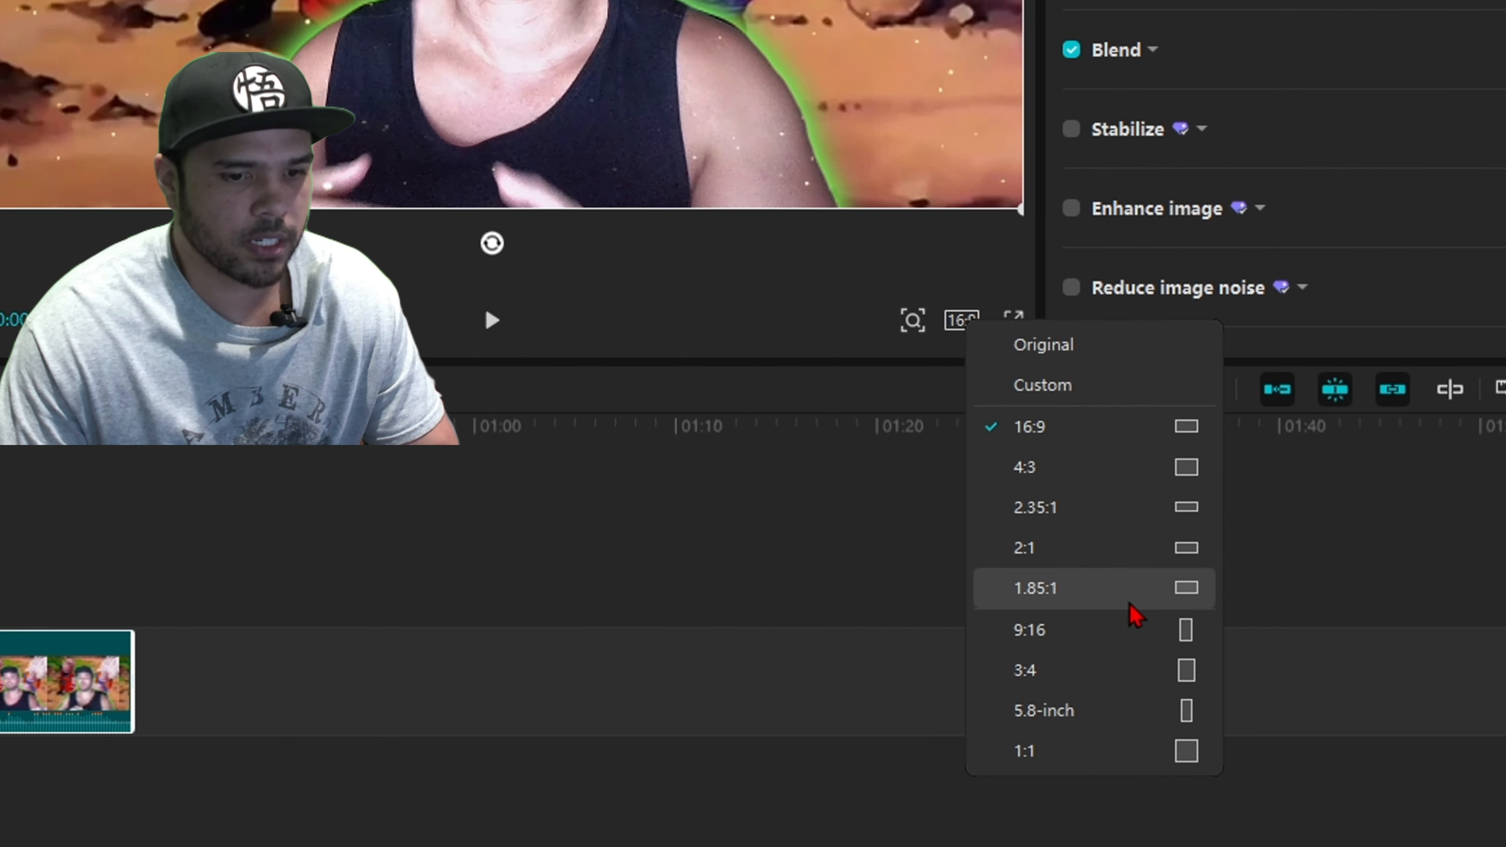
click(1194, 642)
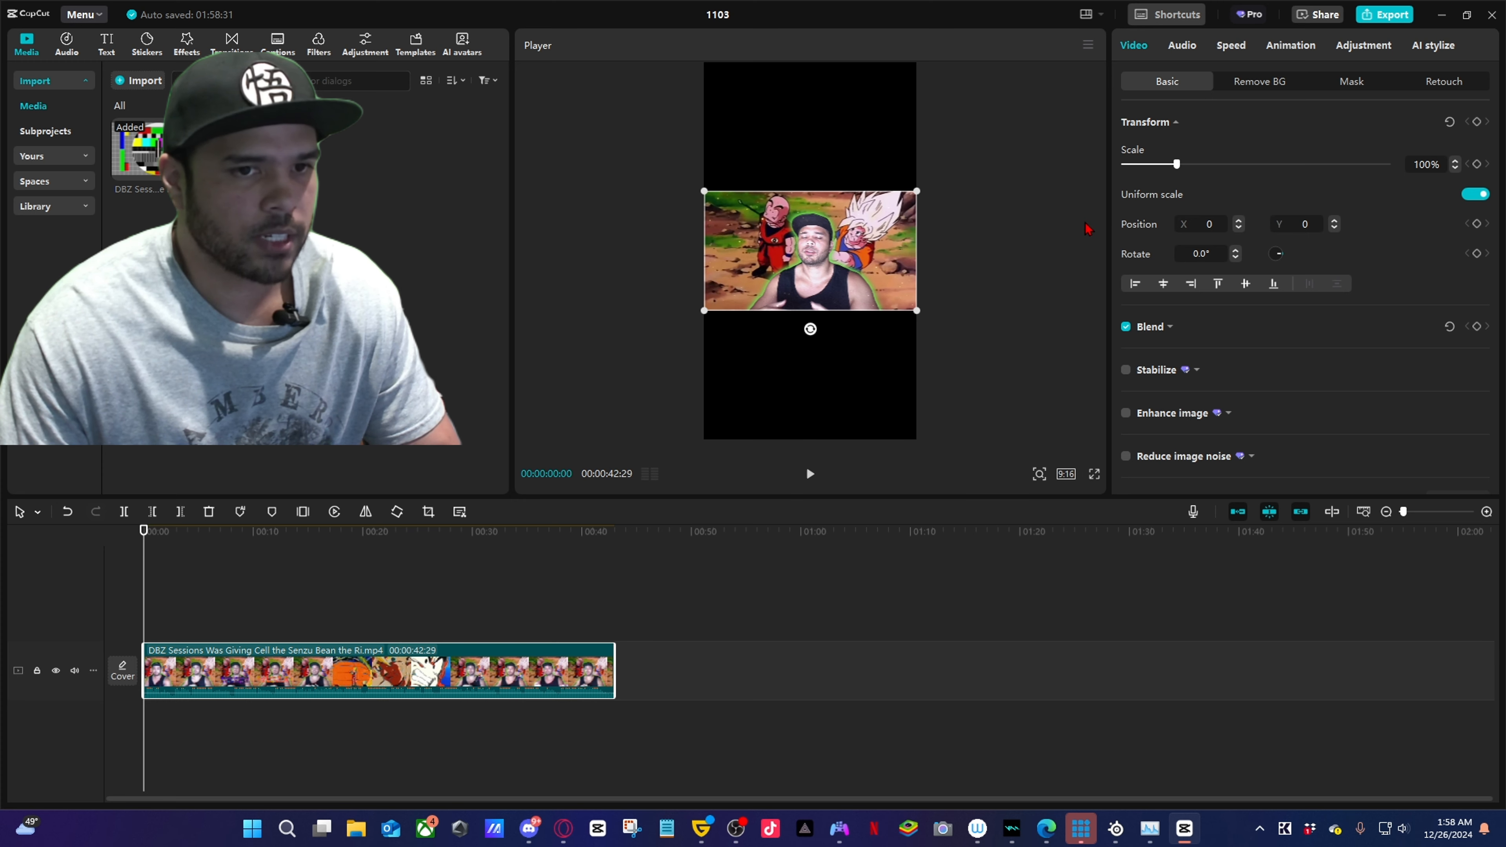
mouse_move(1177, 167)
mouse_down()
mouse_move(1287, 175)
mouse_move(1178, 184)
mouse_up()
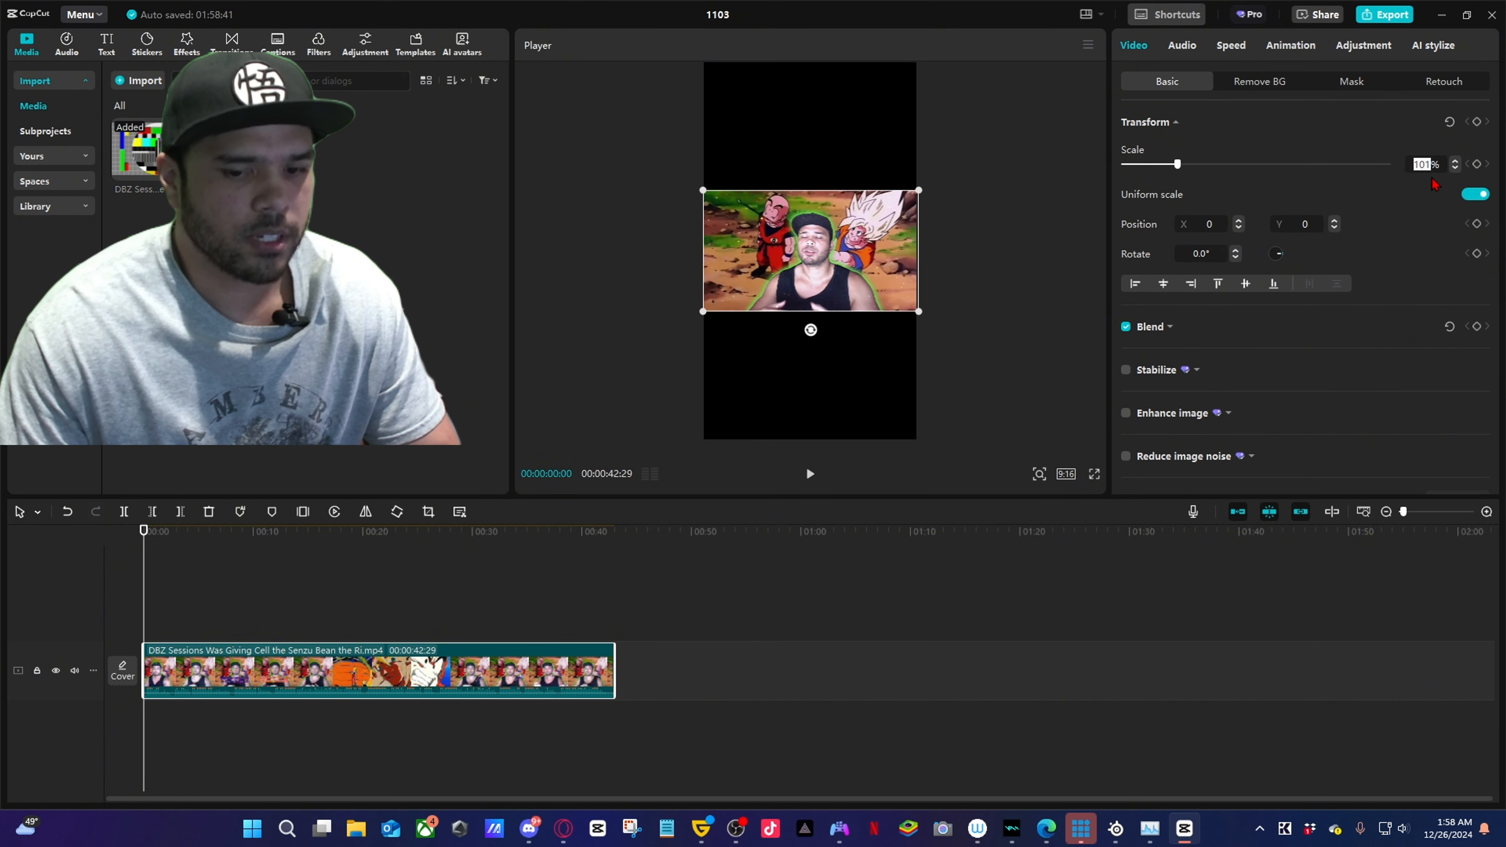
text(316)
key(Return)
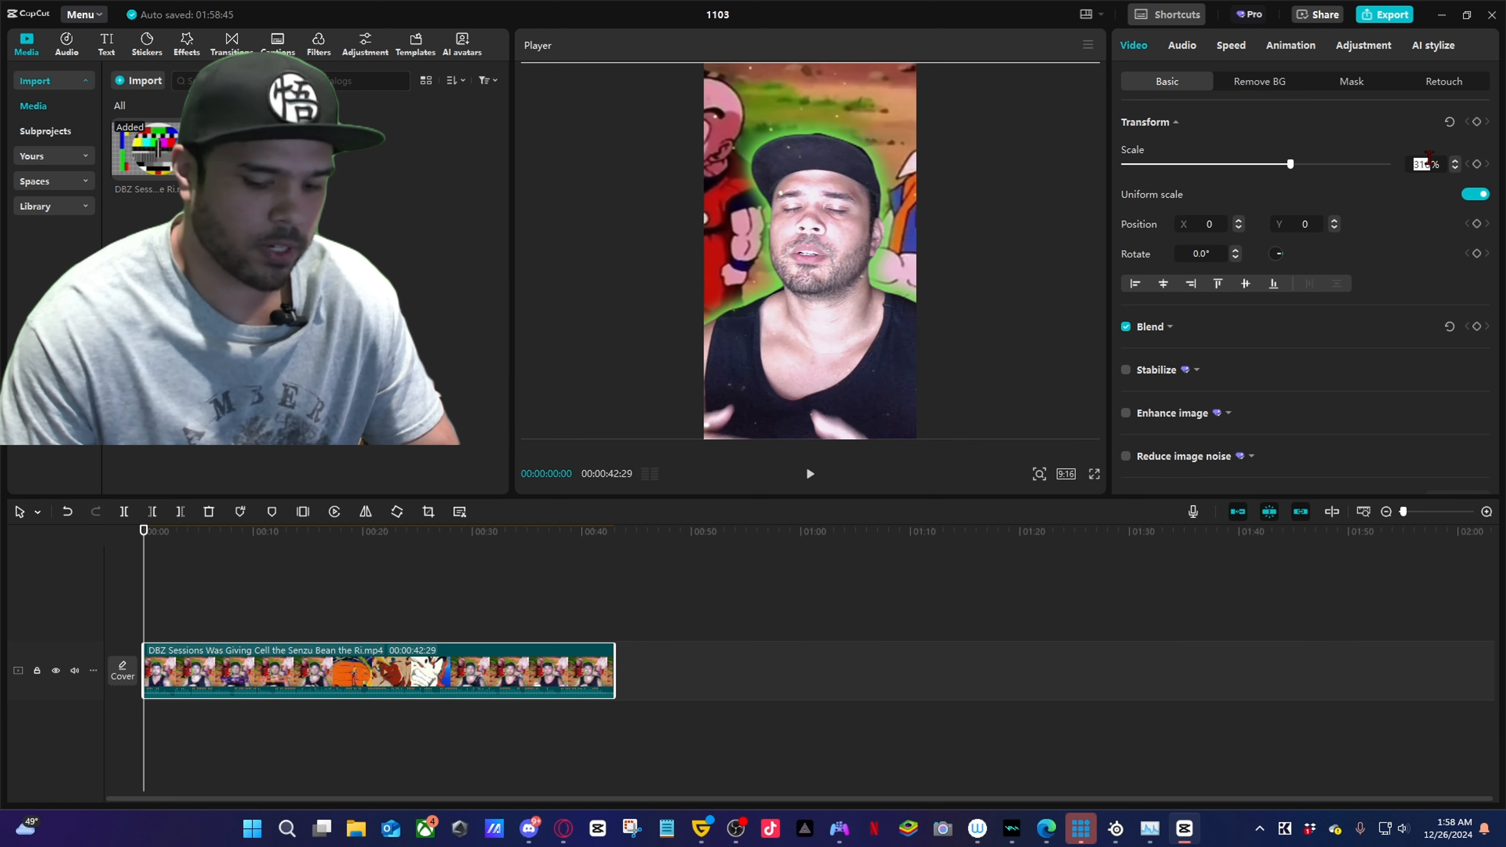
Reset the clip's scale to 100% and enlarge it directly in the preview to 316% to fill the vertical frame.
text(100)
key(Return)
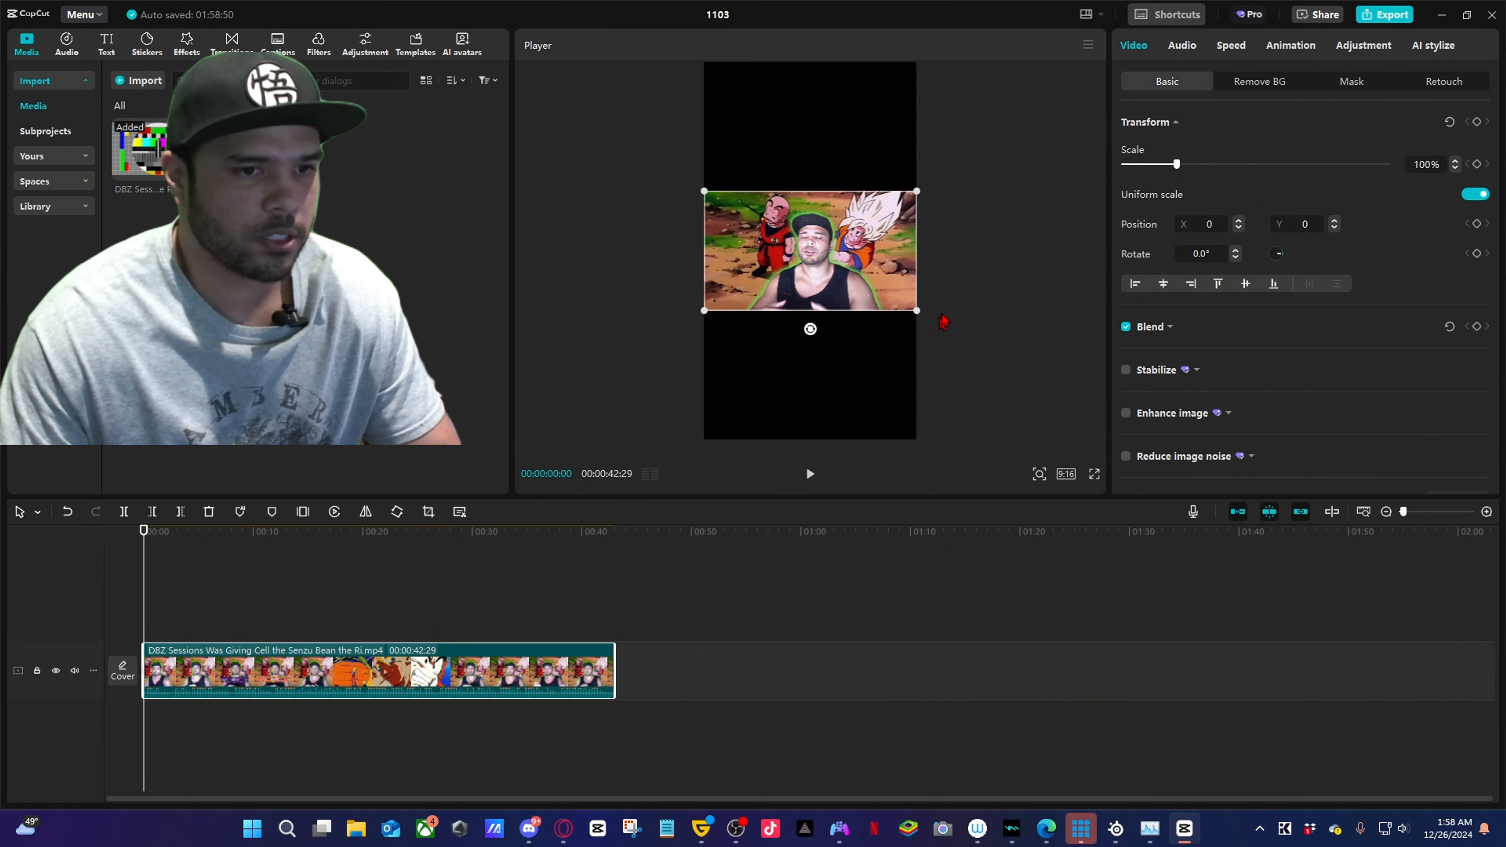
drag(917, 310, 1212, 574)
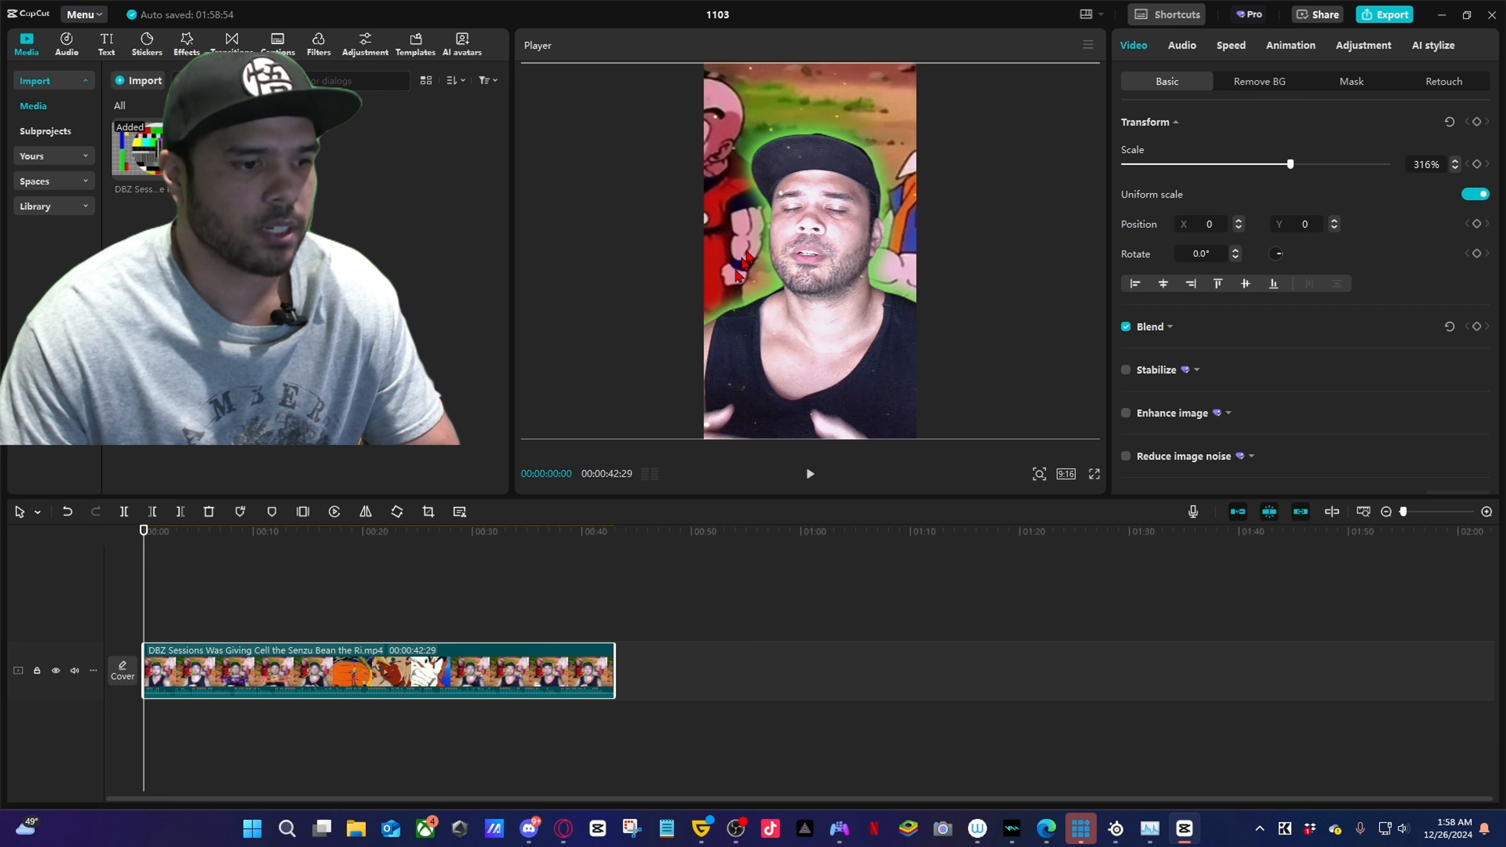
Preview the reframed clip at about 10 seconds and from about 23 seconds onward to check the vertical framing.
click(249, 601)
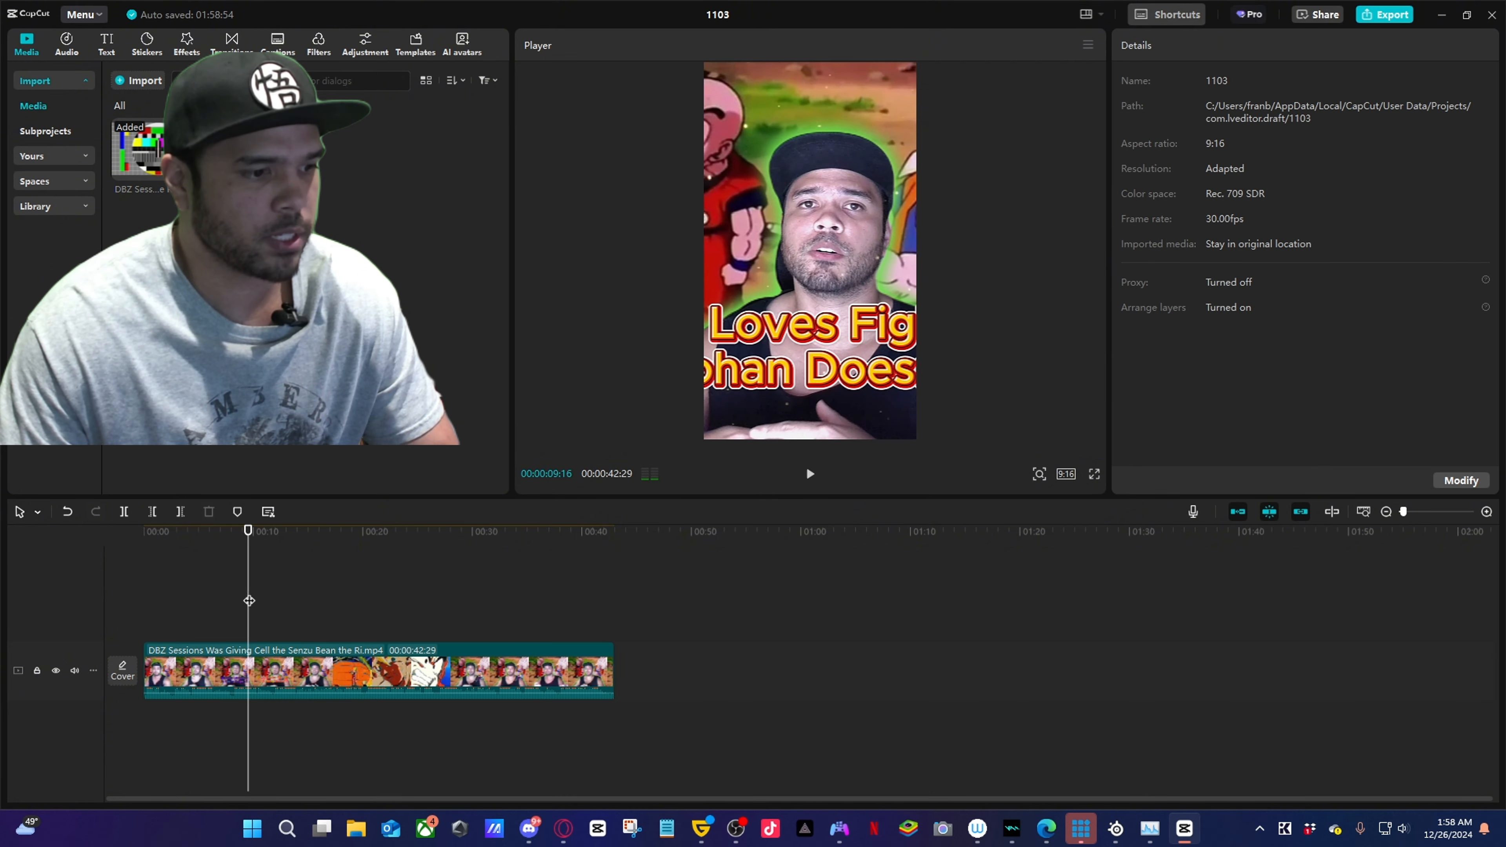
click(398, 598)
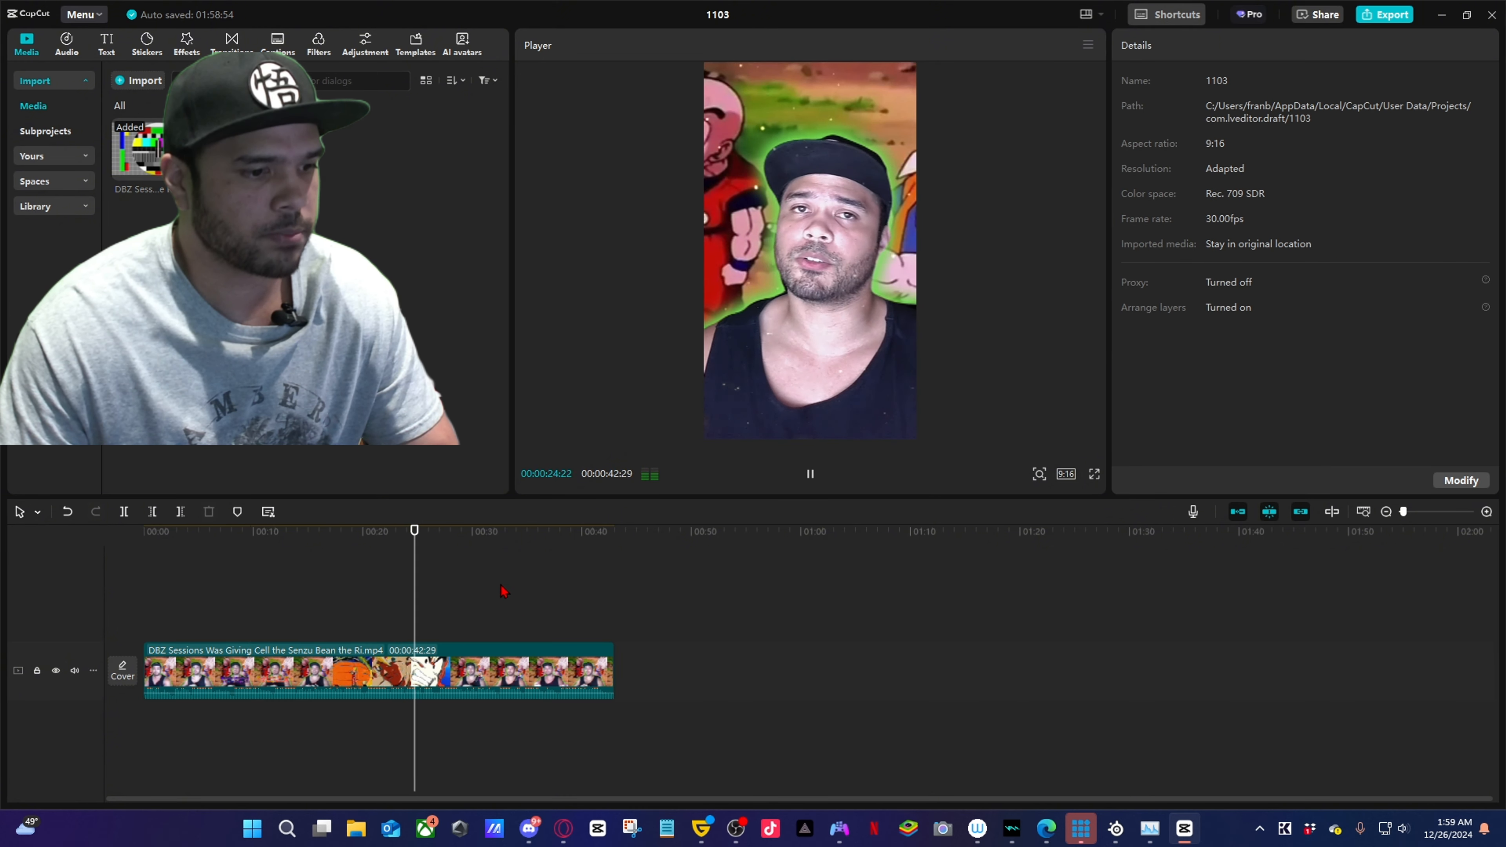
key(space)
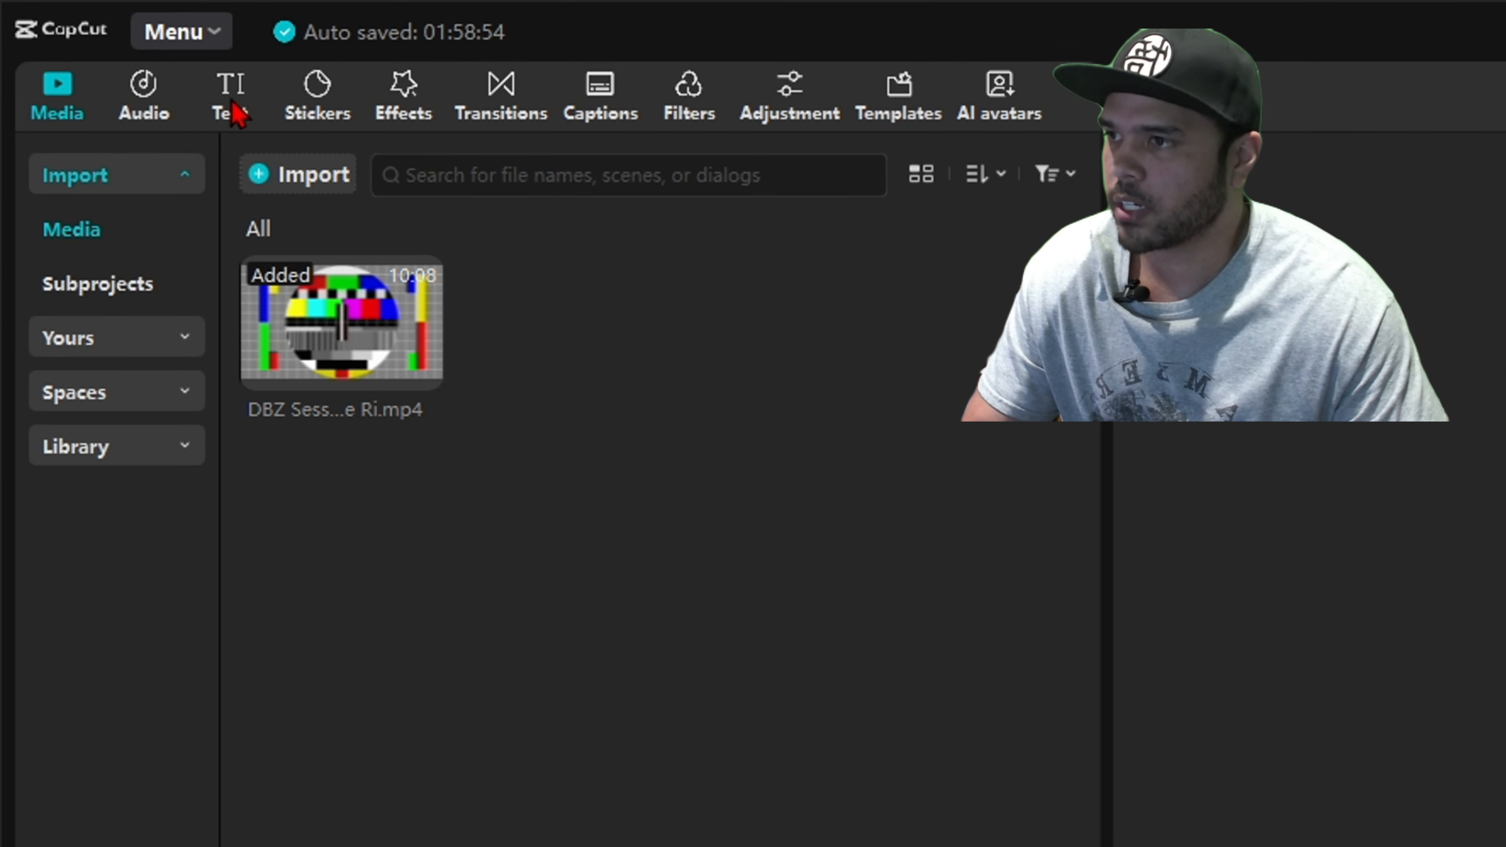
Look through the trending text templates and text effects, and add a white text effect with a dark purple outline at the timeline start.
click(231, 107)
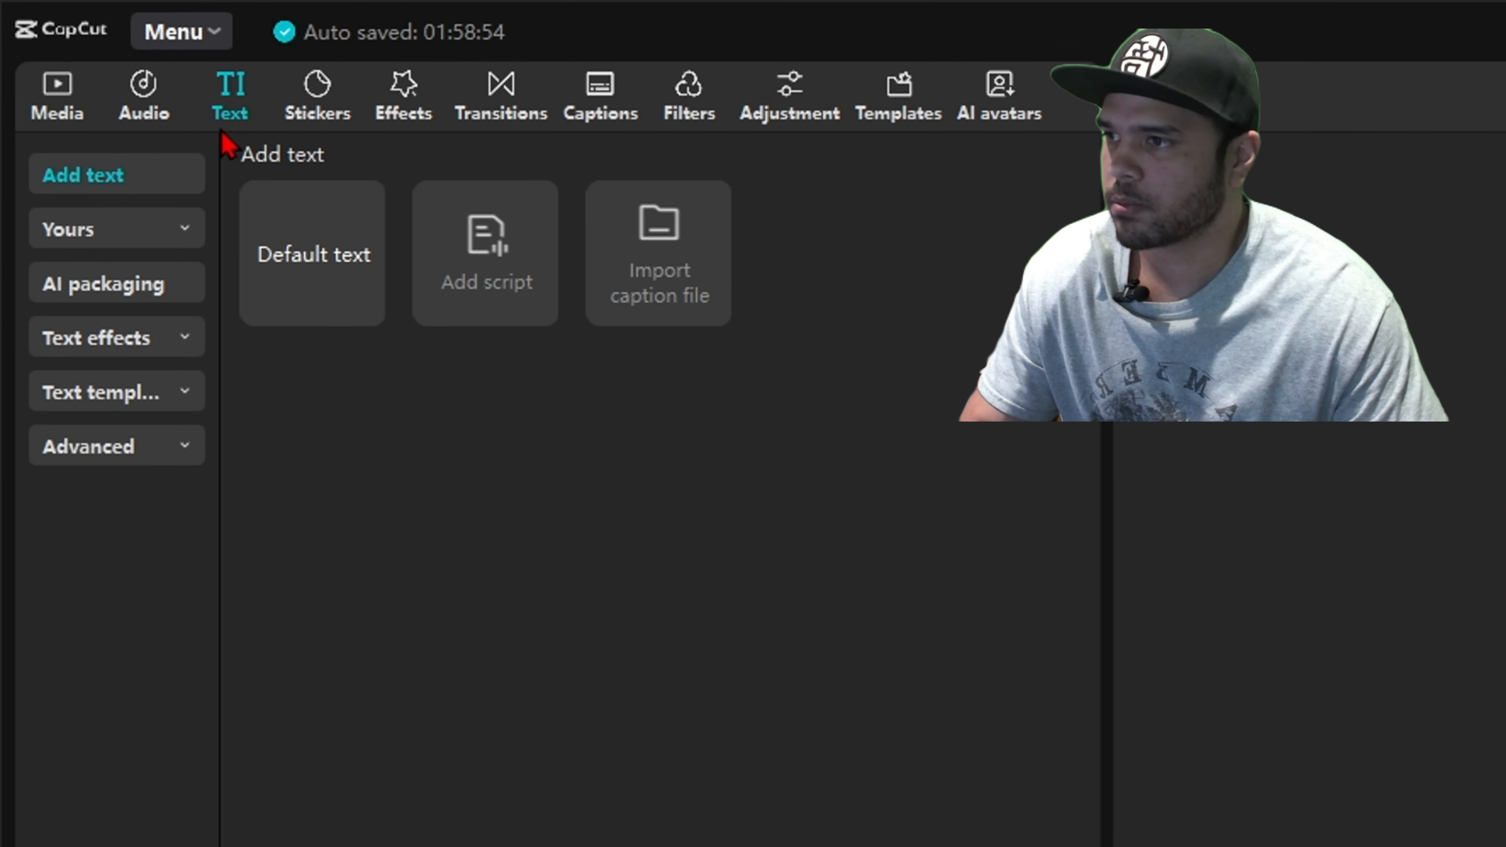
click(98, 392)
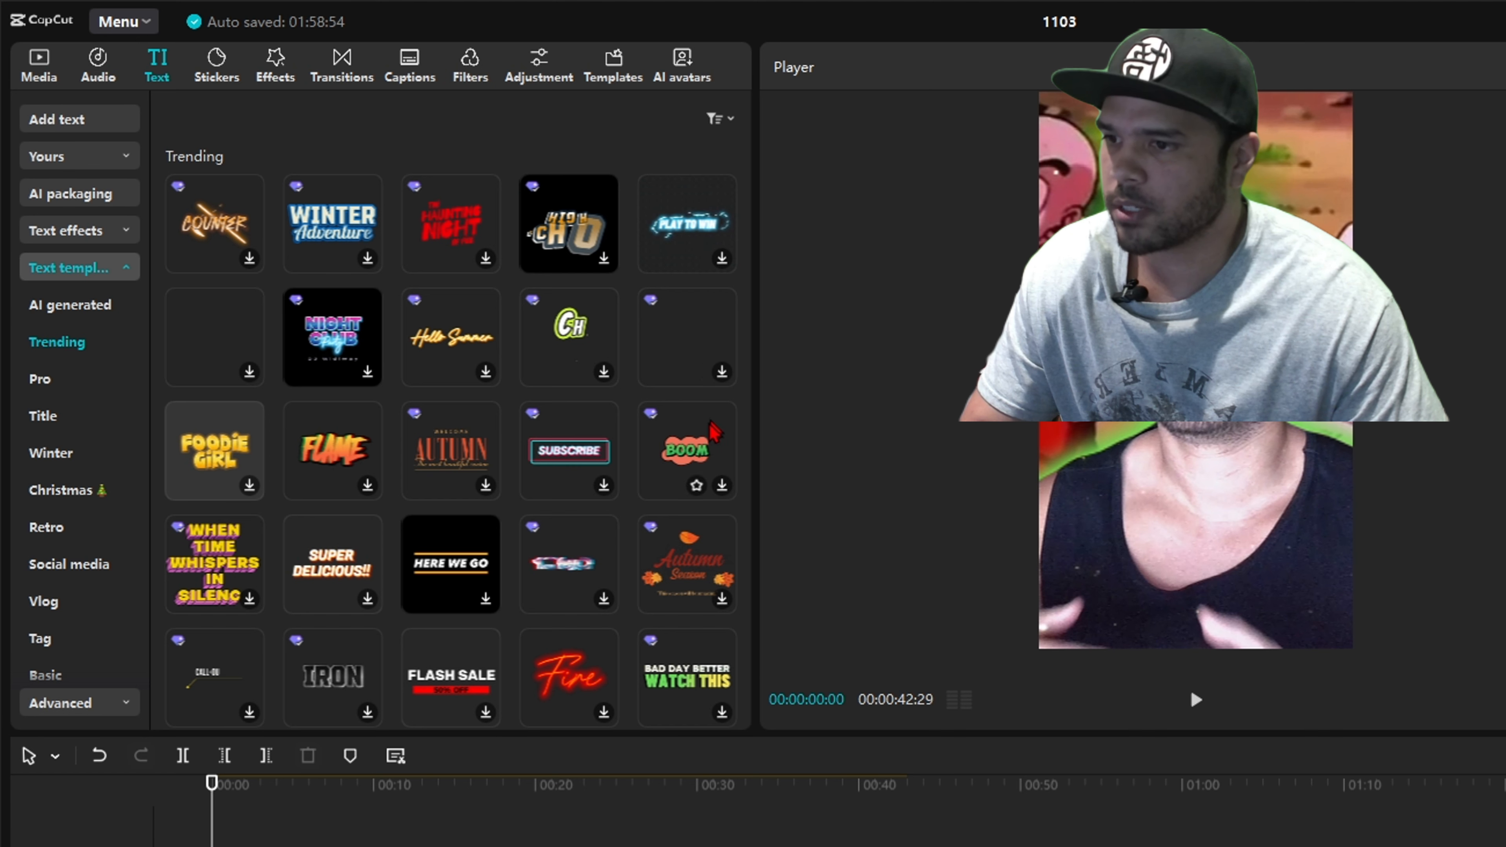
scroll(485, 611, down, 2)
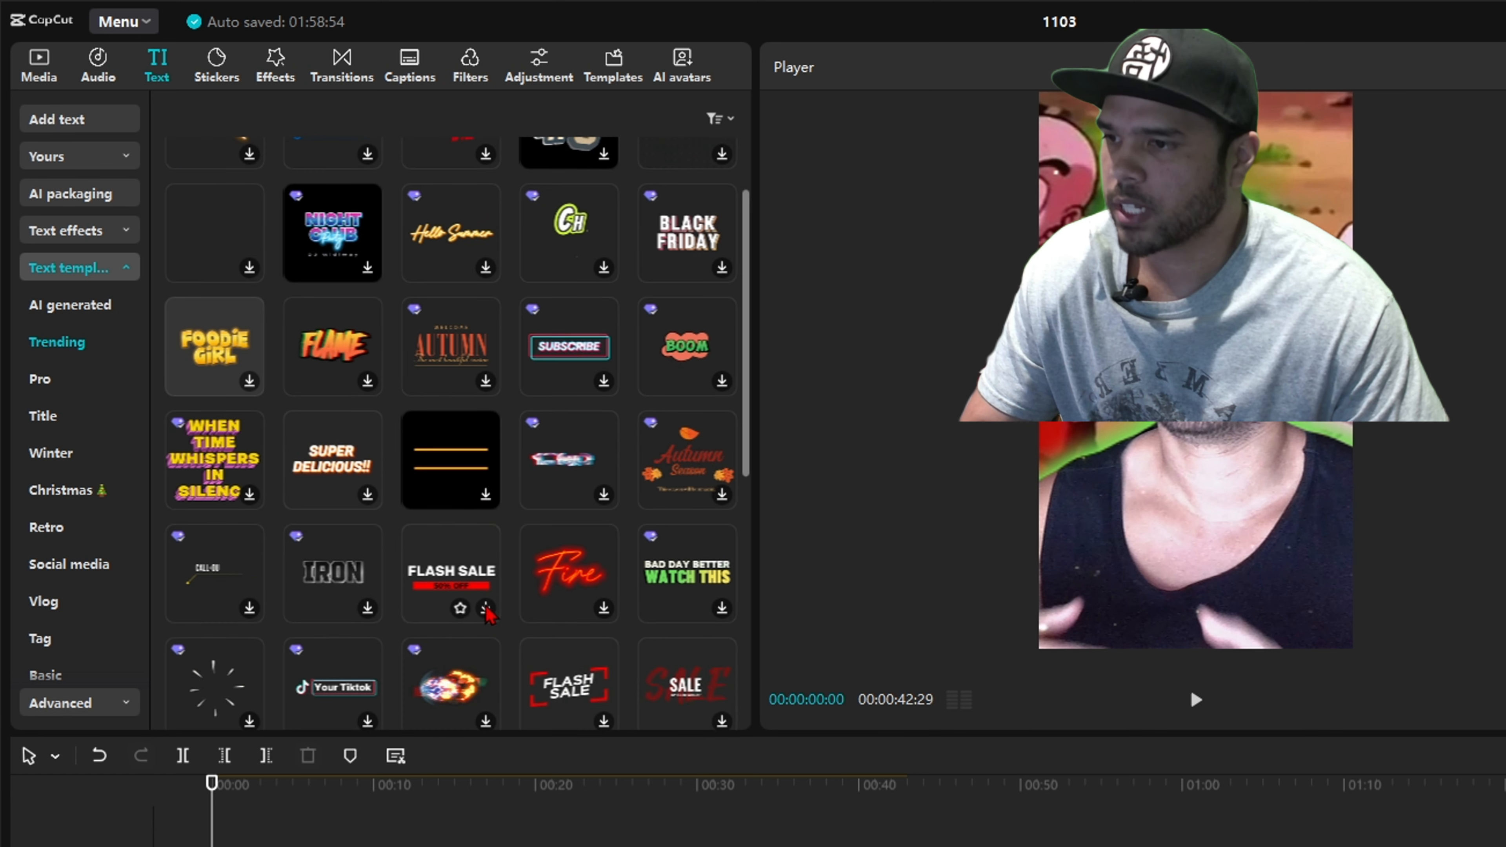
click(43, 237)
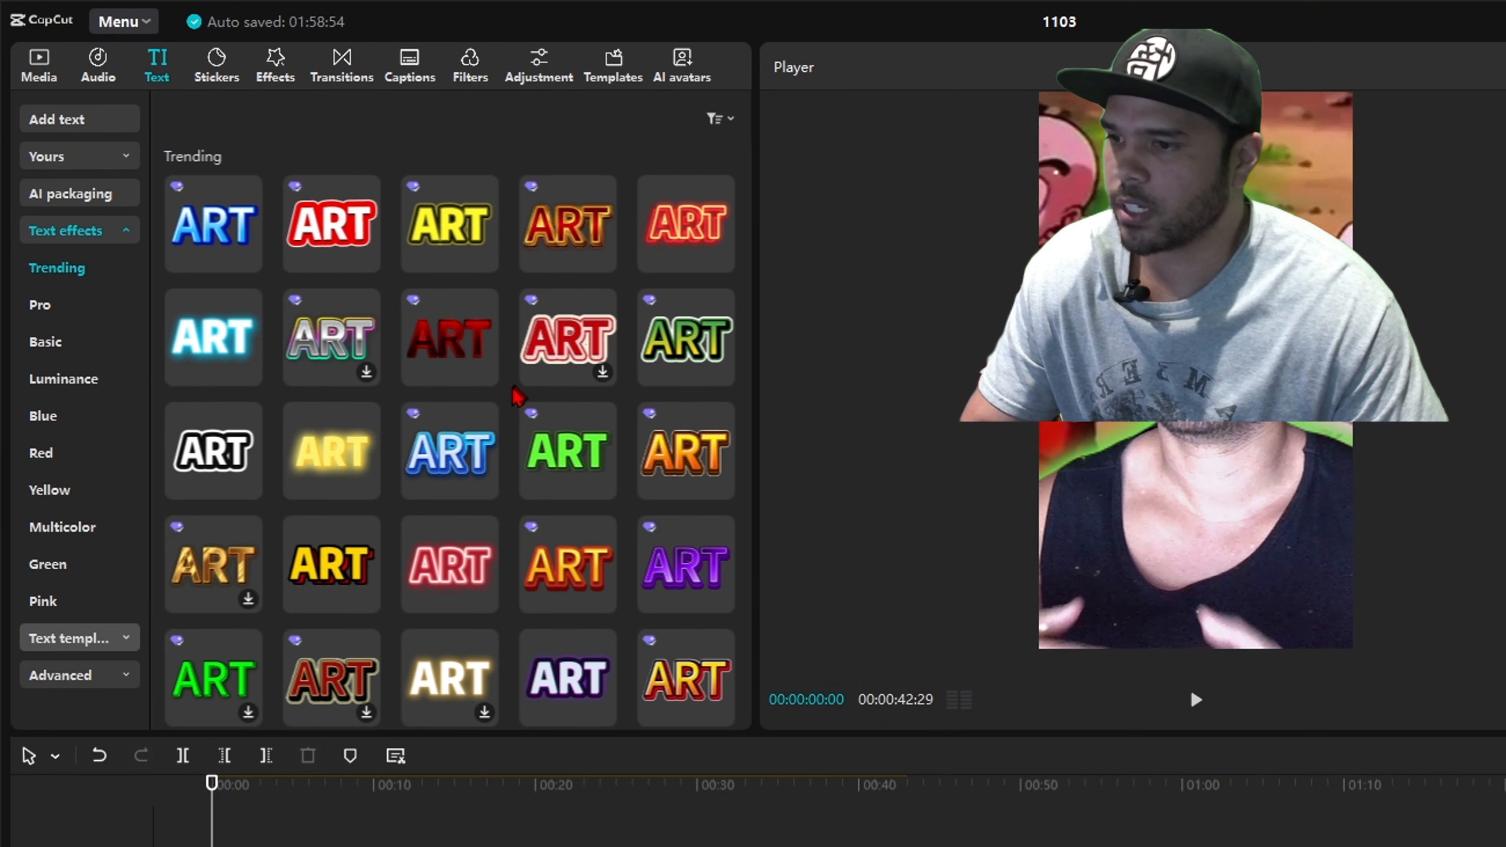
scroll(536, 480, down, 2)
scroll(537, 481, down, 4)
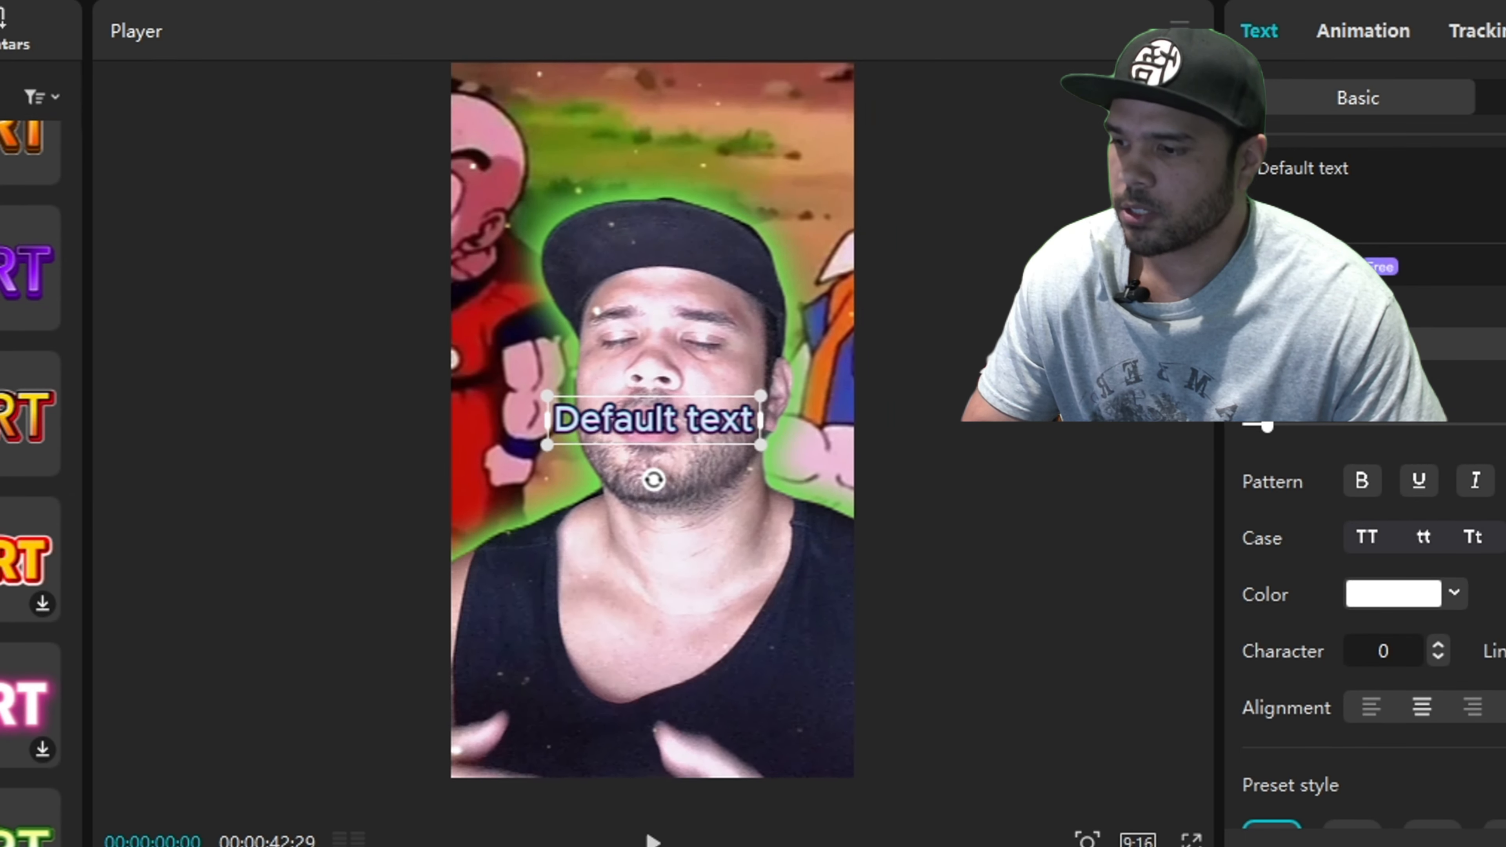
Extend the text layer to the end of the video clip and check that it shows throughout.
key(space)
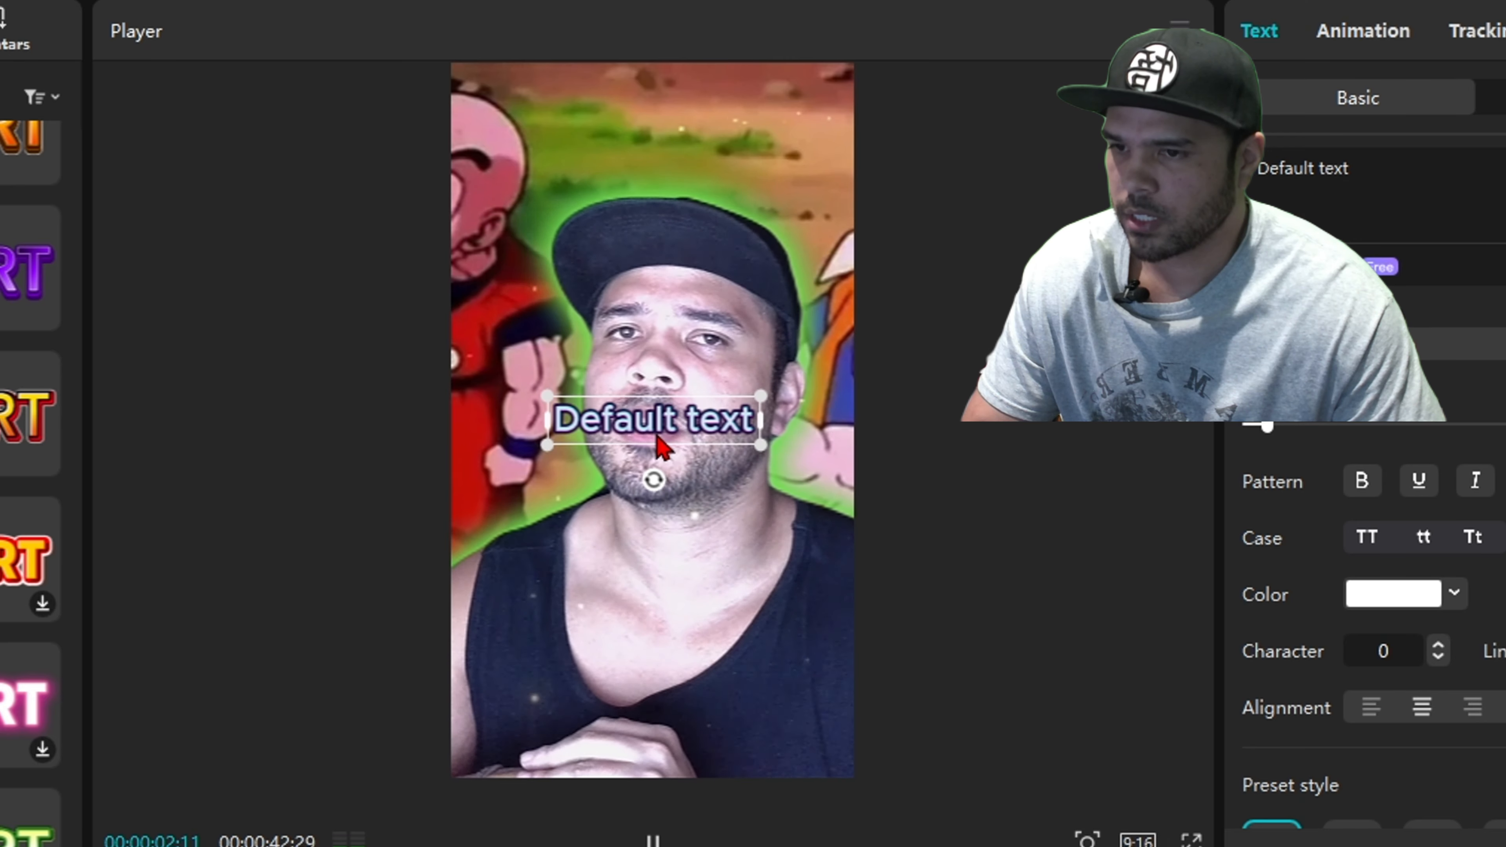
key(space)
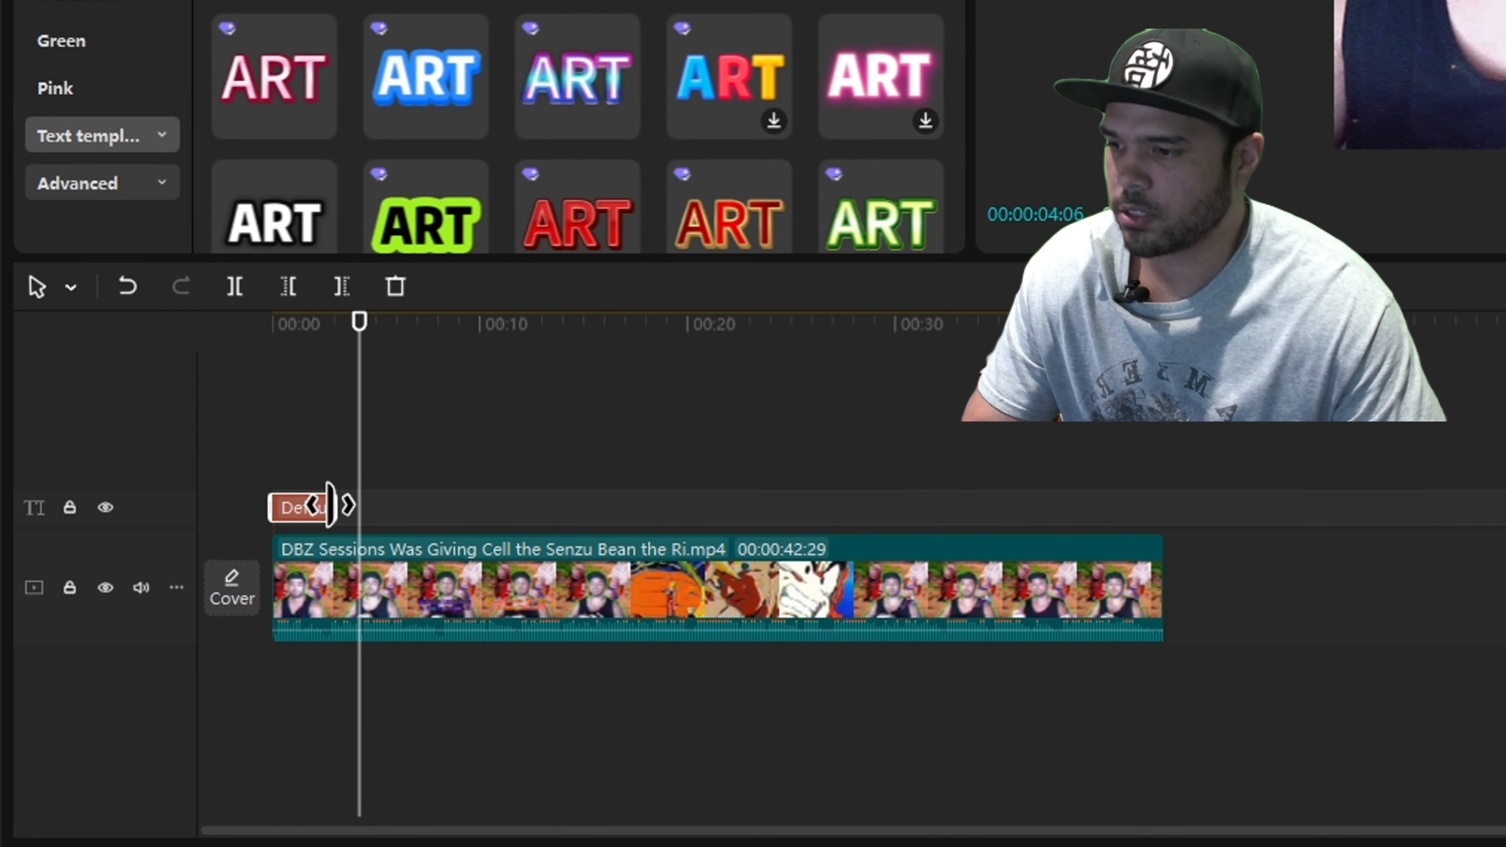
drag(330, 506, 1171, 621)
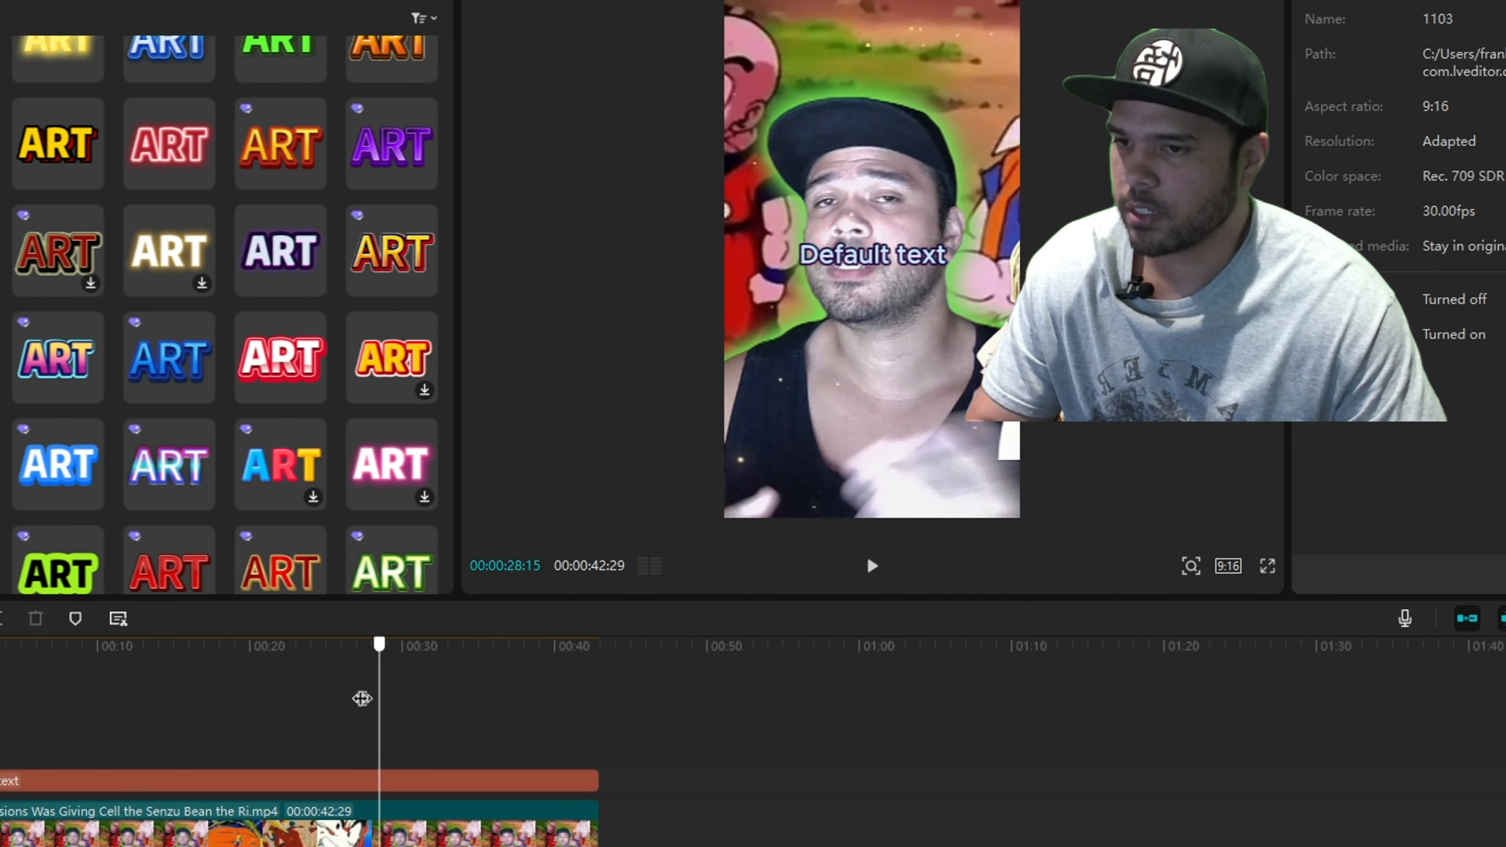
drag(362, 698, 445, 771)
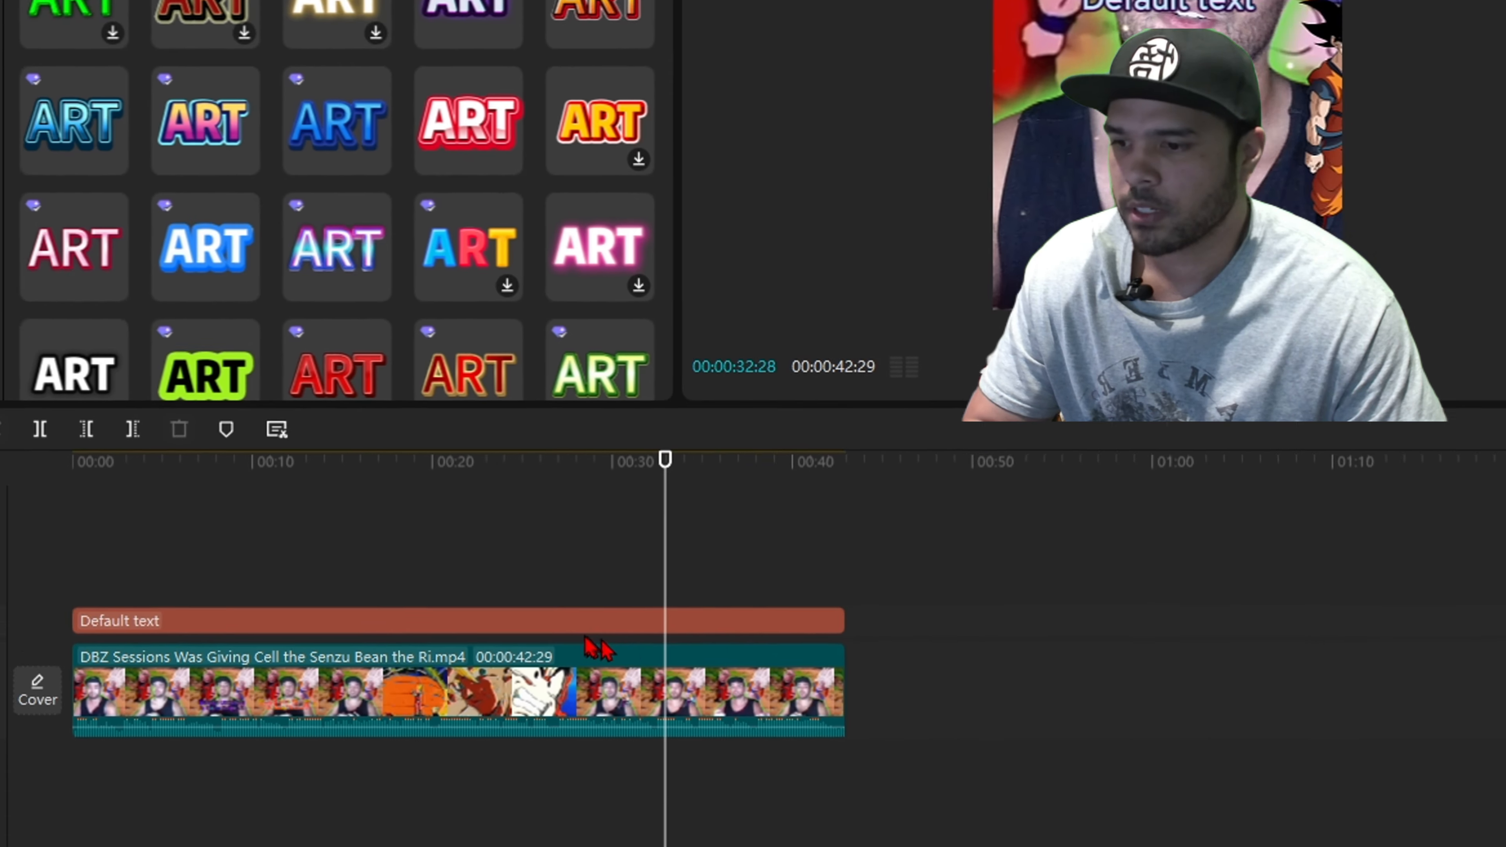
Replace the default title text with "Was Giving Cell the Senzu the Right Move?" on two lines.
click(589, 623)
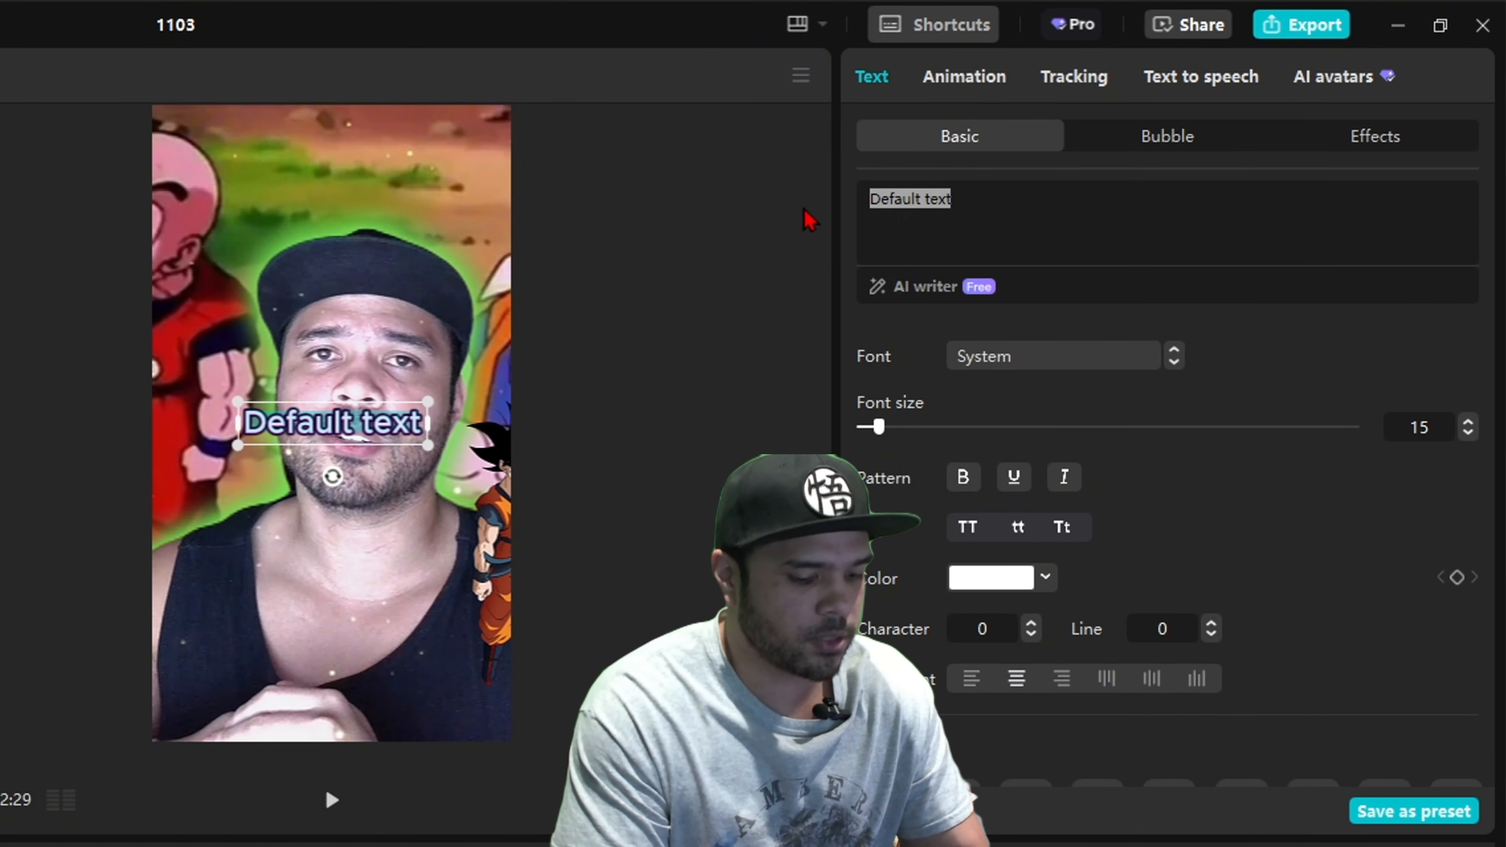
text(Was Giving Ce)
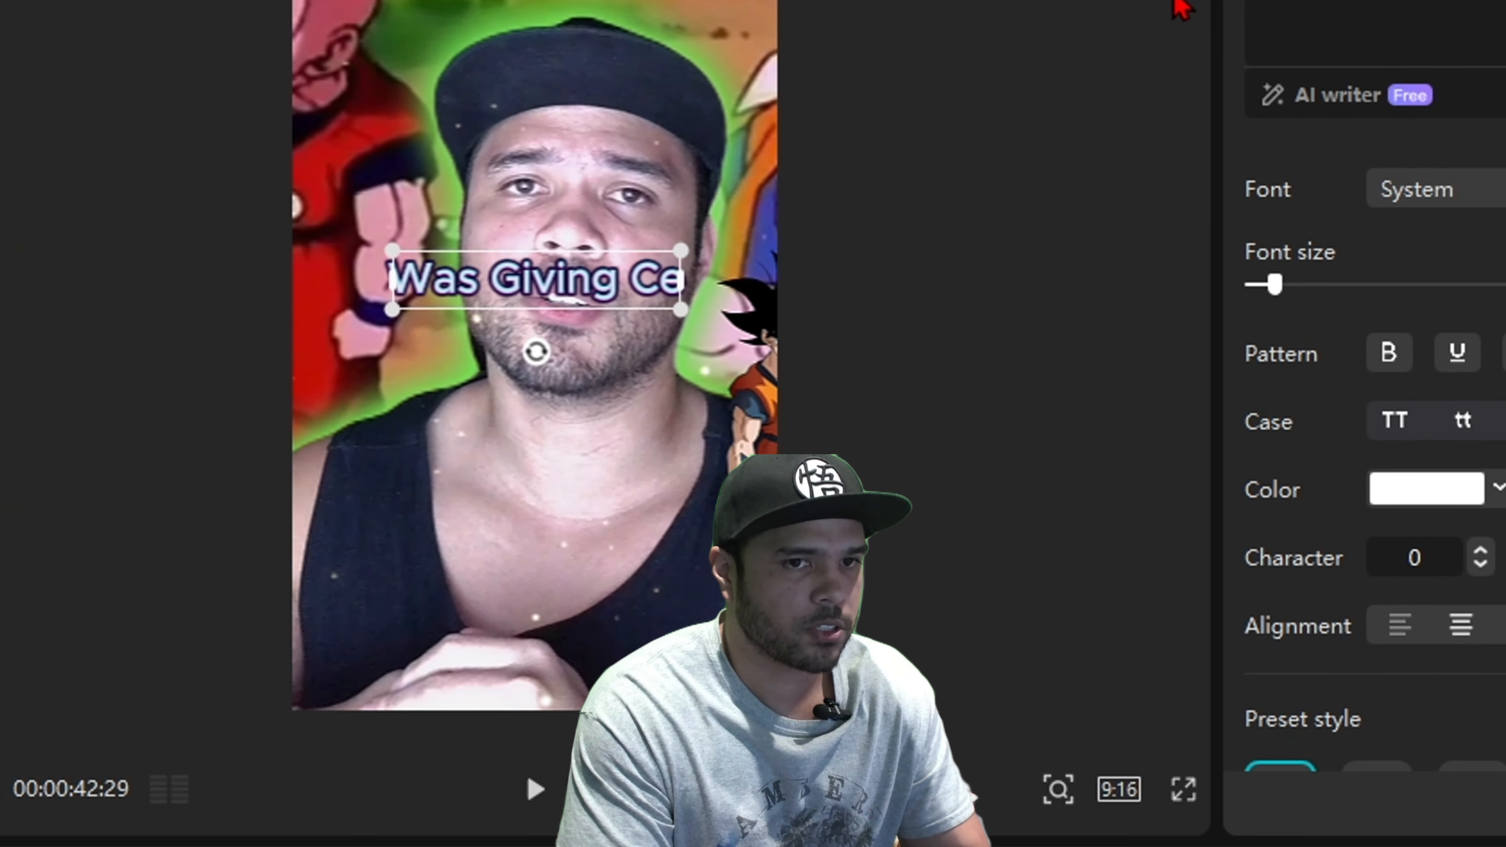
text(ll the Se)
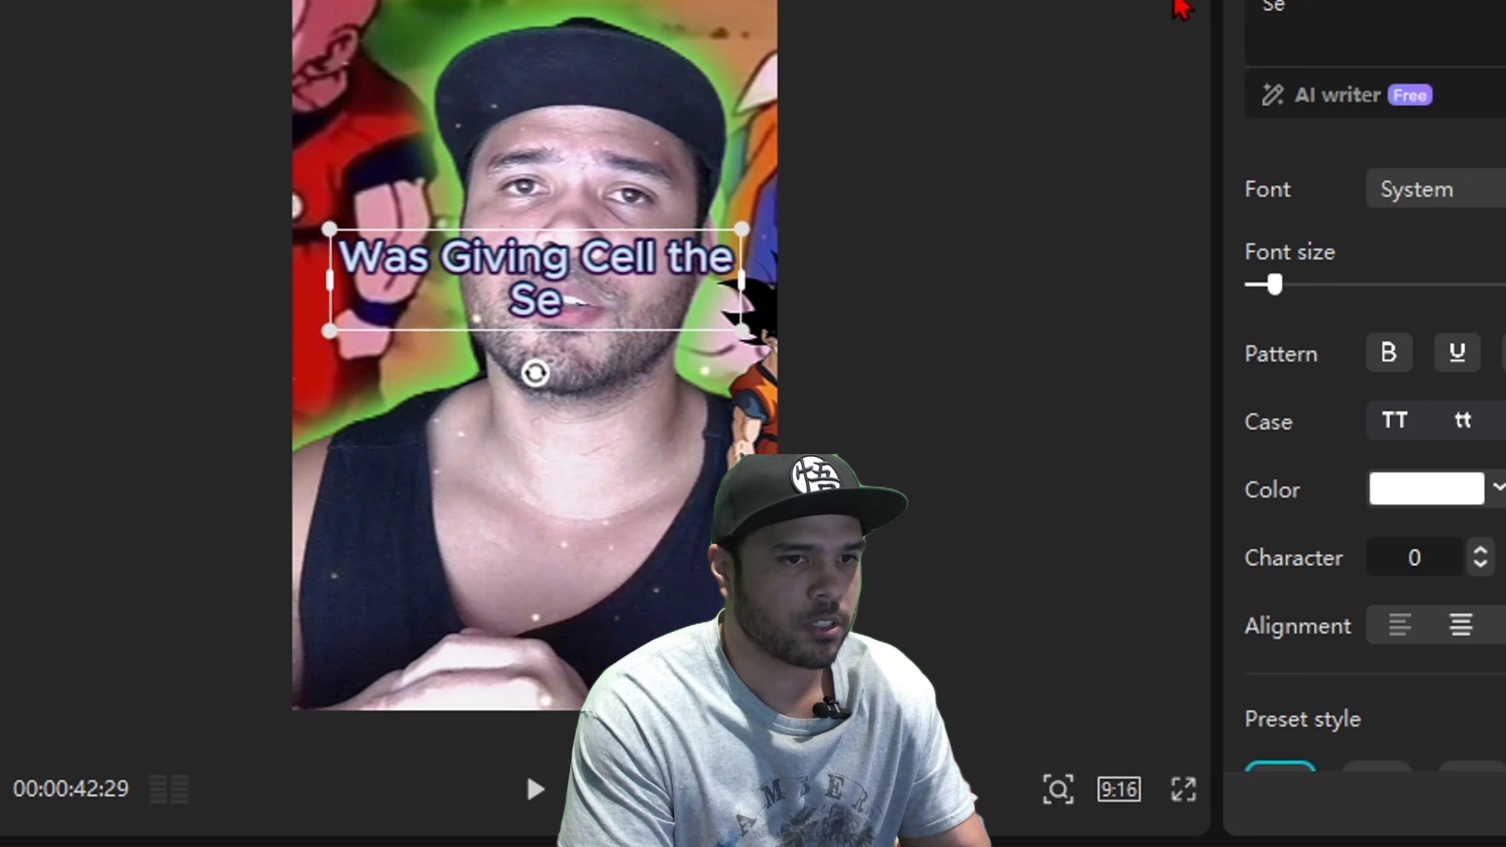
text(nzu the Right M)
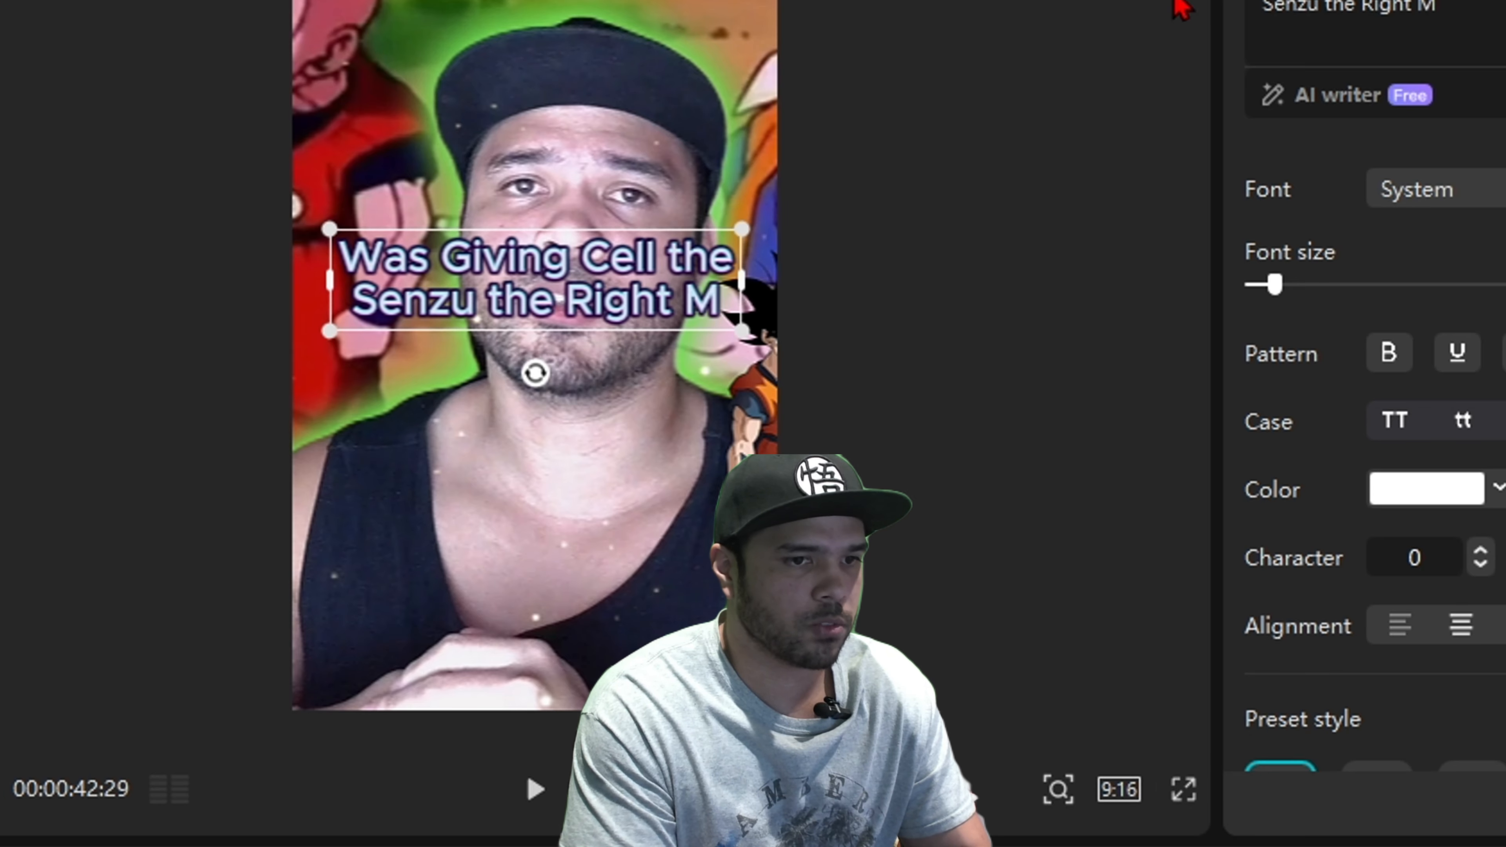
text(ove?)
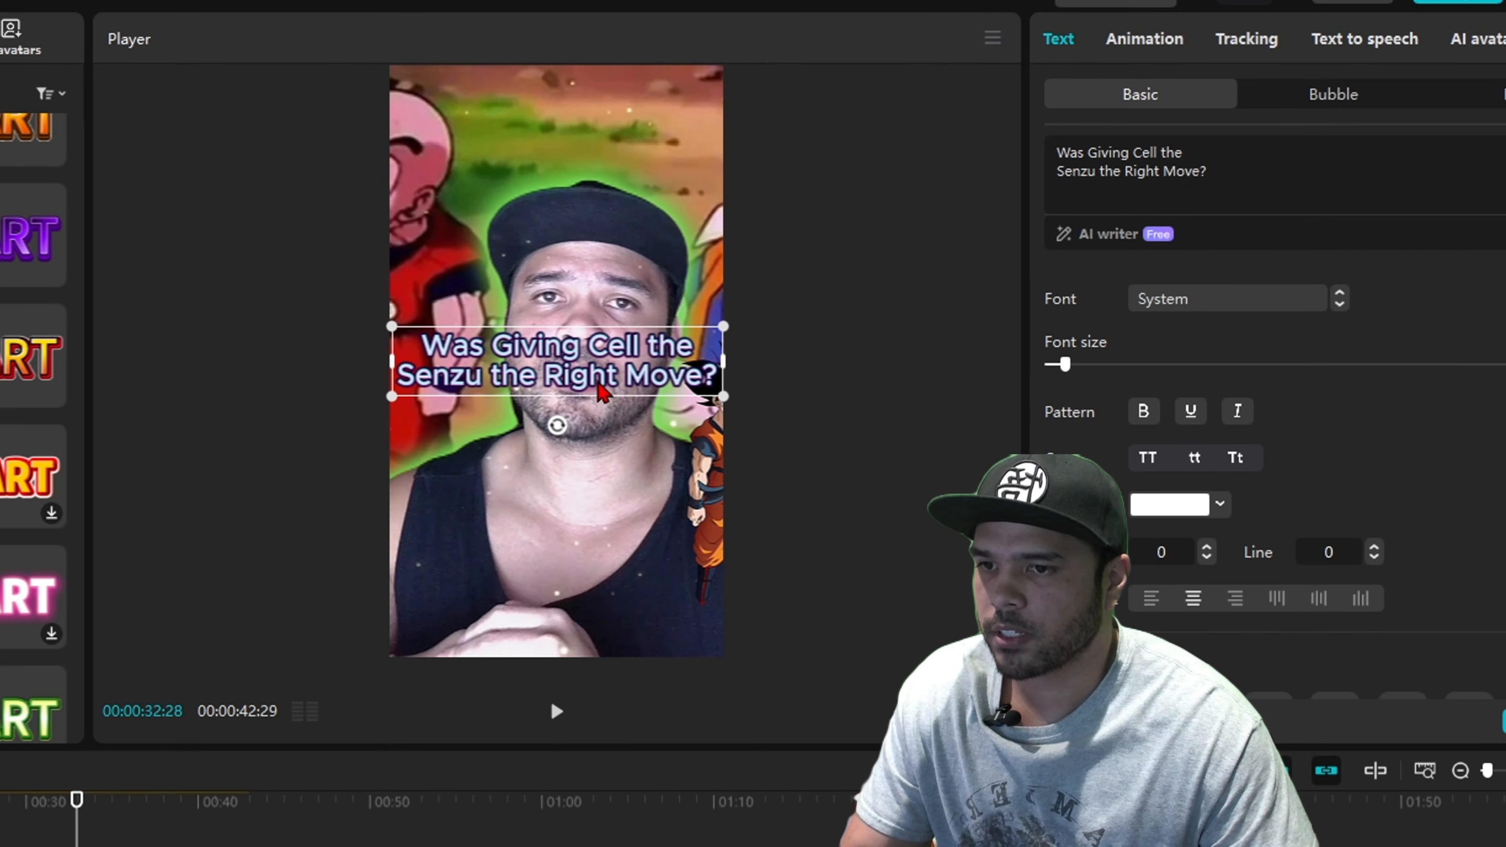
Shrink the title slightly, place it above the speaker's head and tilt it upward to the right.
drag(596, 310, 670, 138)
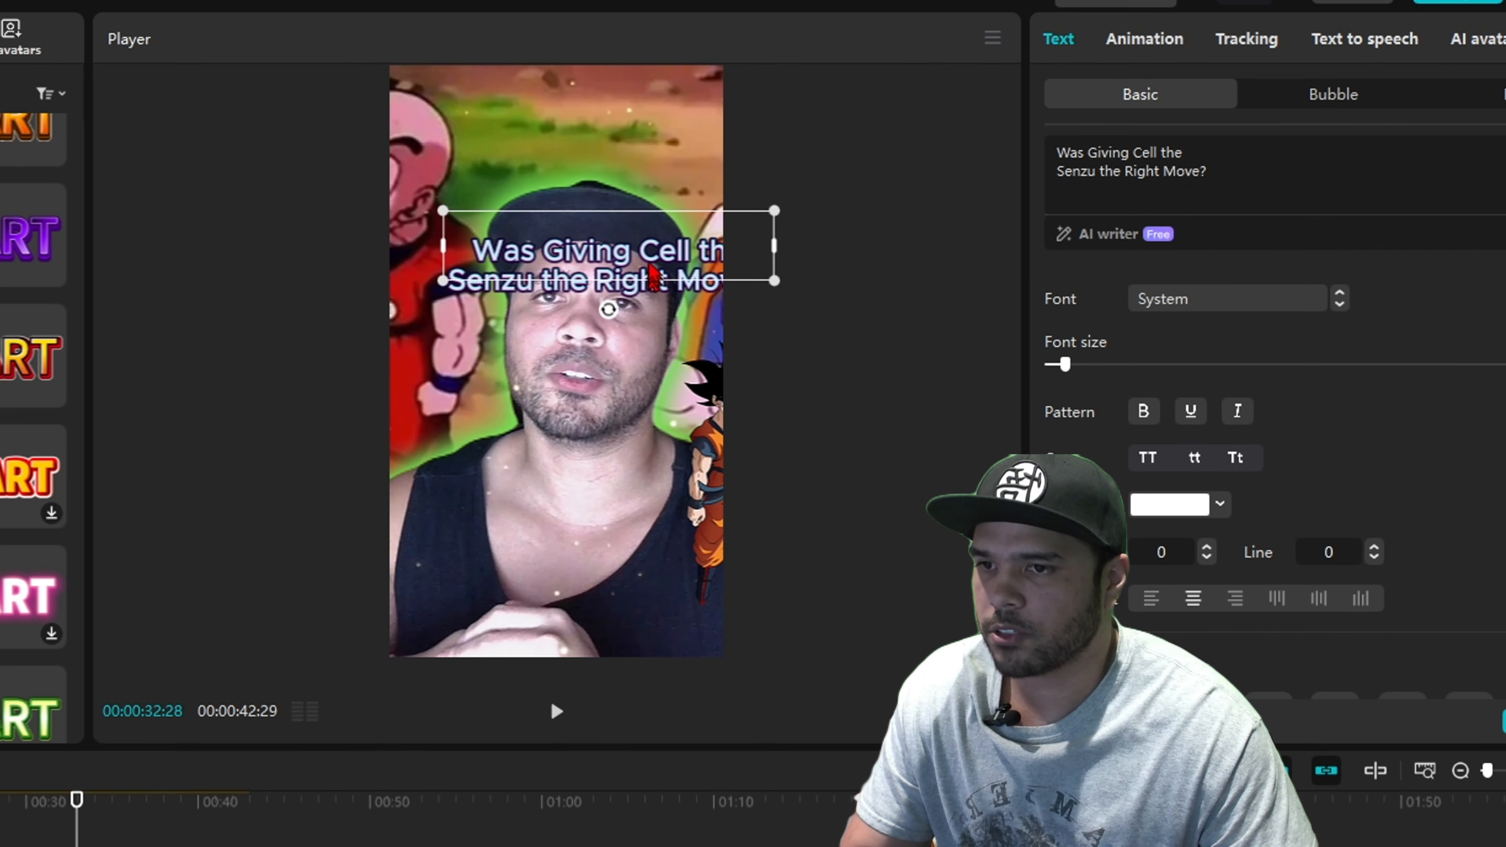
drag(652, 274, 598, 376)
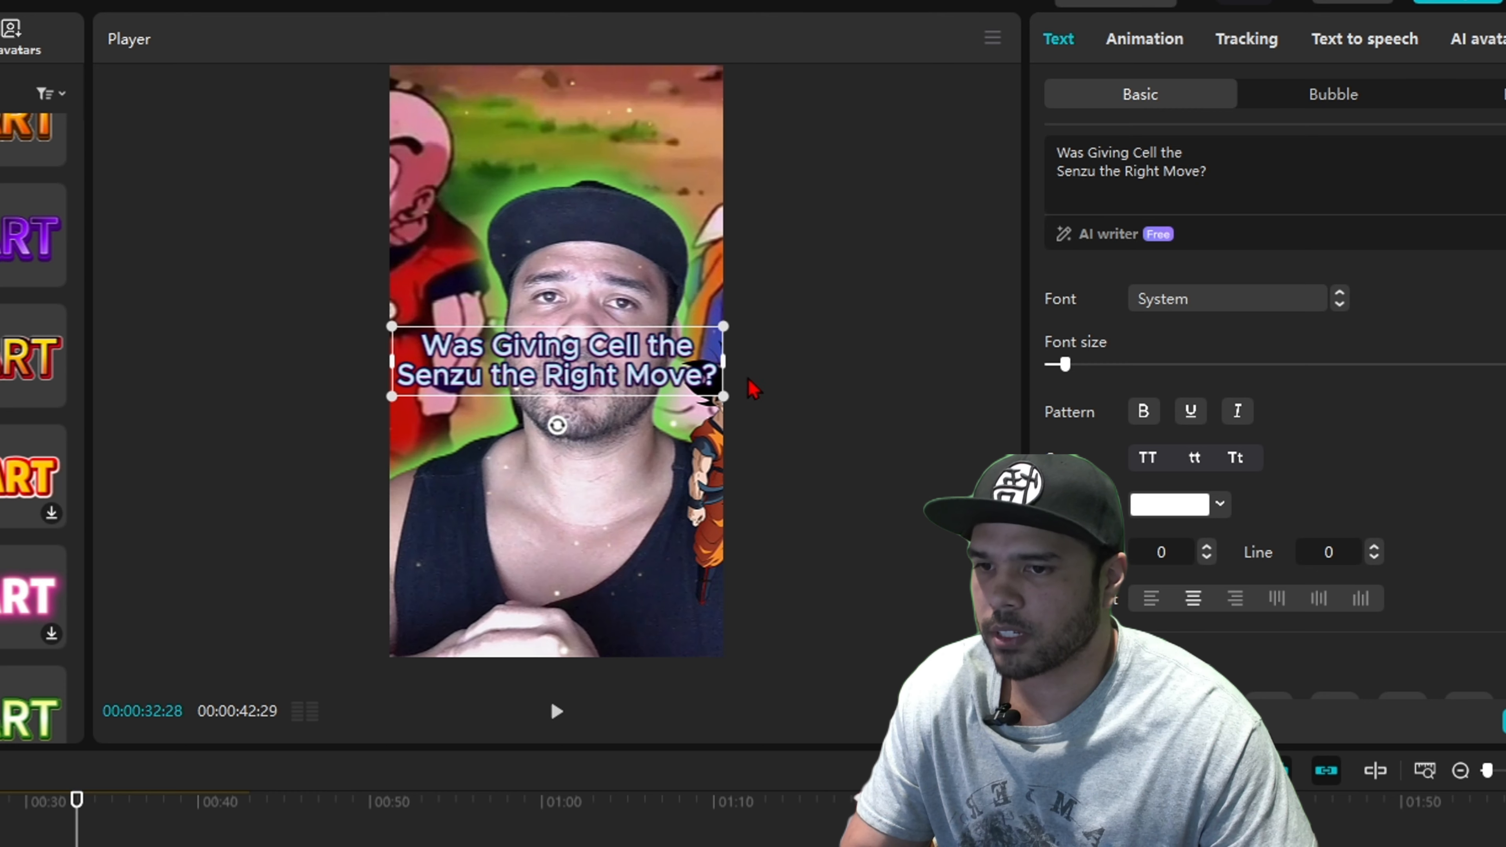
drag(727, 390, 612, 182)
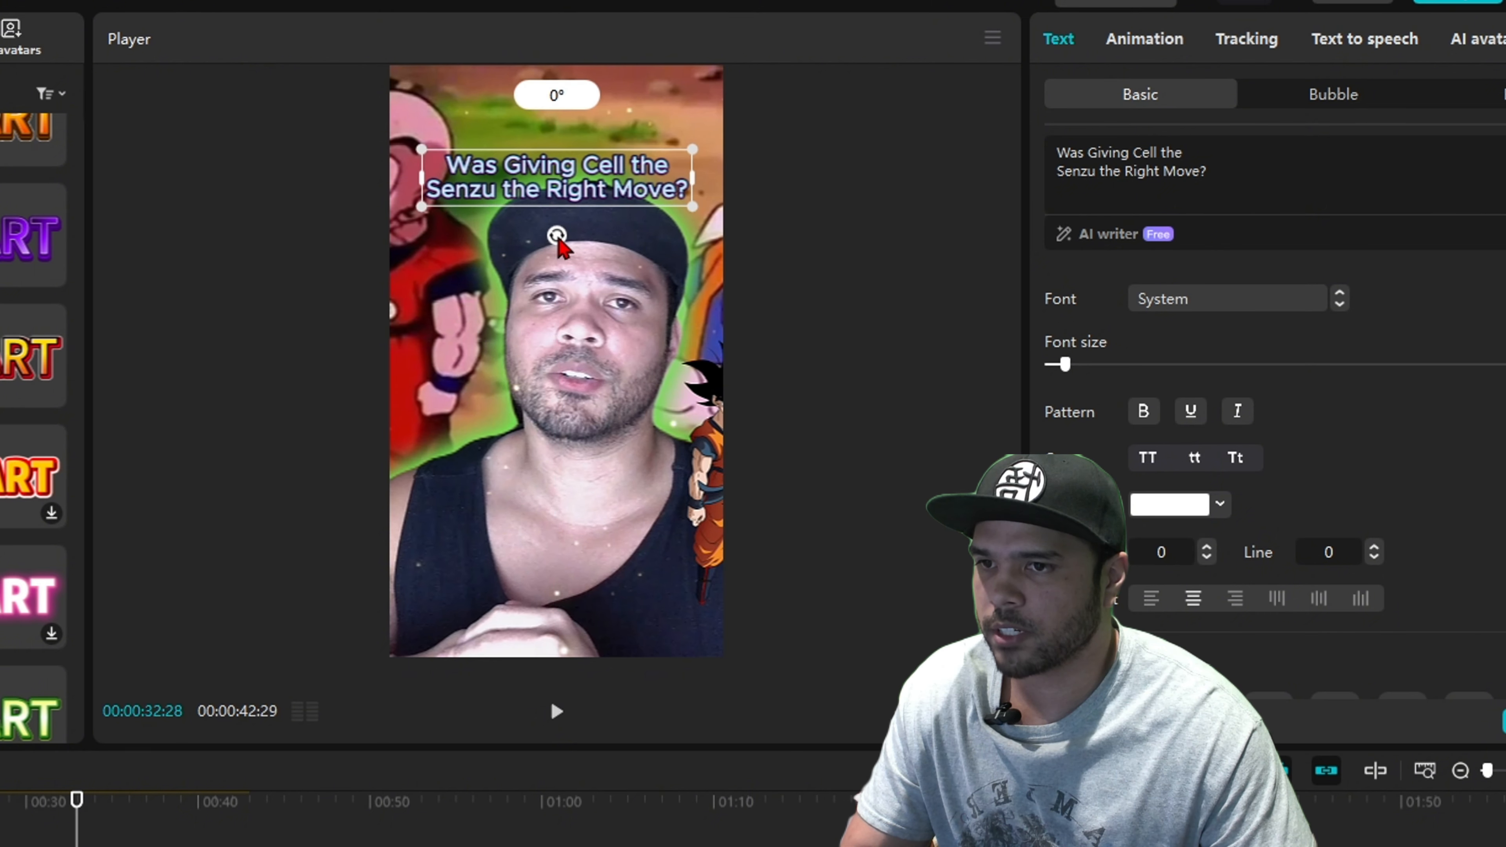
drag(560, 247, 578, 168)
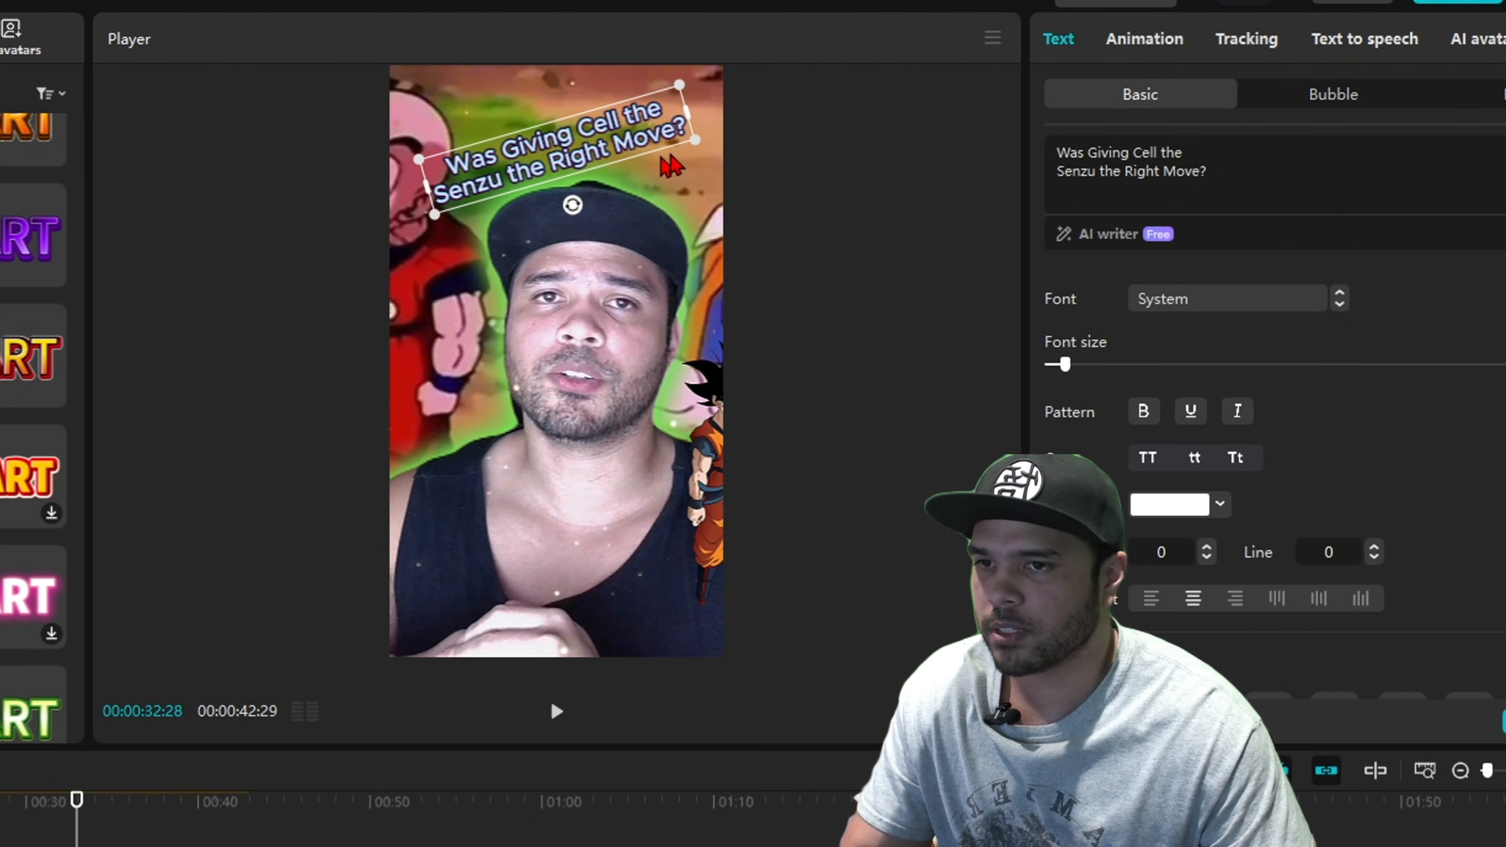
drag(700, 141, 727, 152)
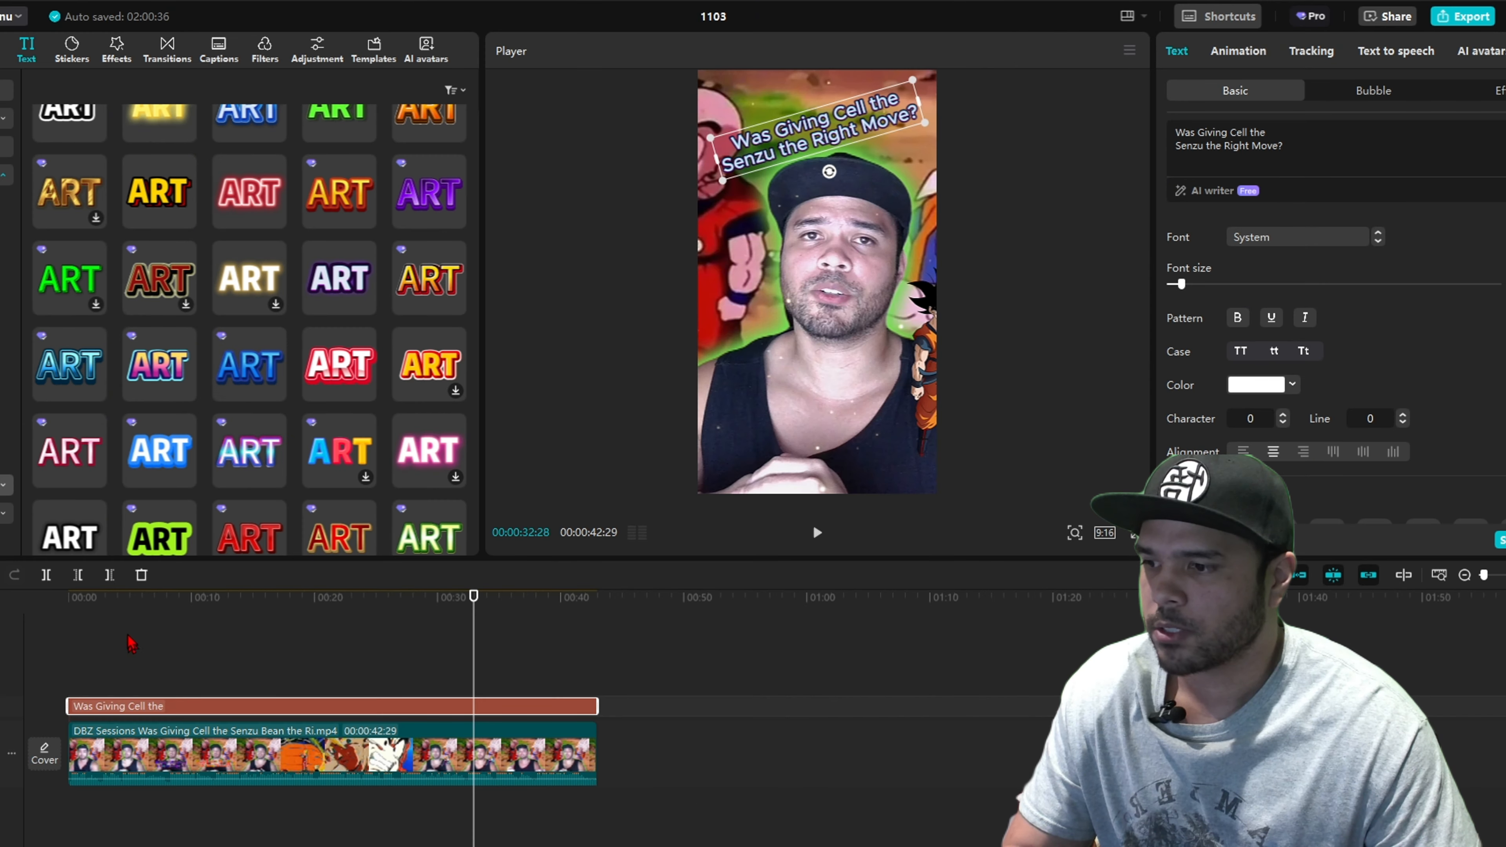
Try entrance animations such as Fade In and Glow on the title, with a duration of 2.6 s.
click(126, 636)
drag(124, 636, 231, 689)
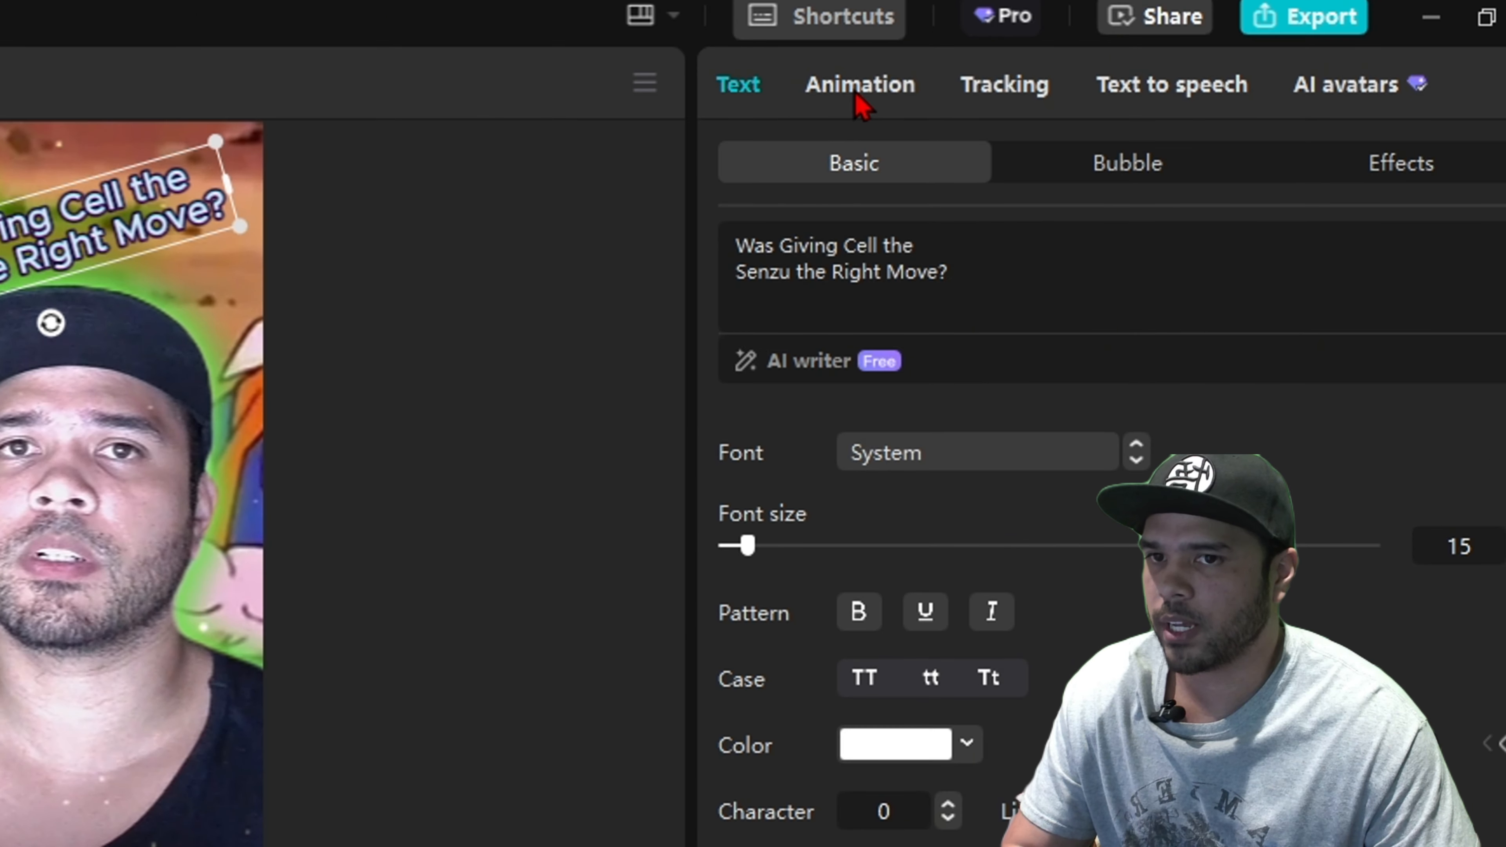
click(858, 90)
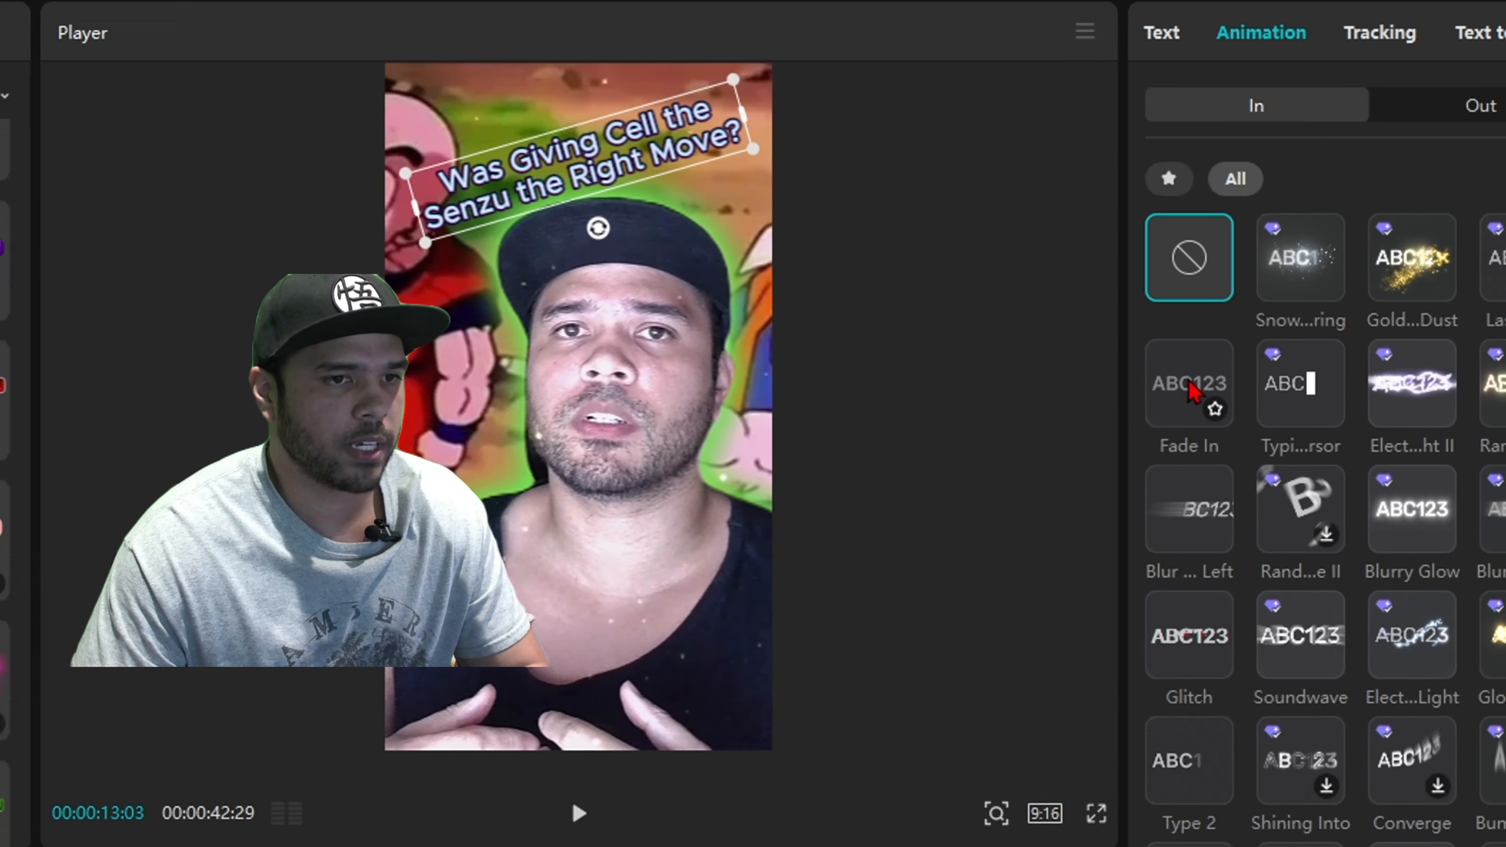
click(1192, 388)
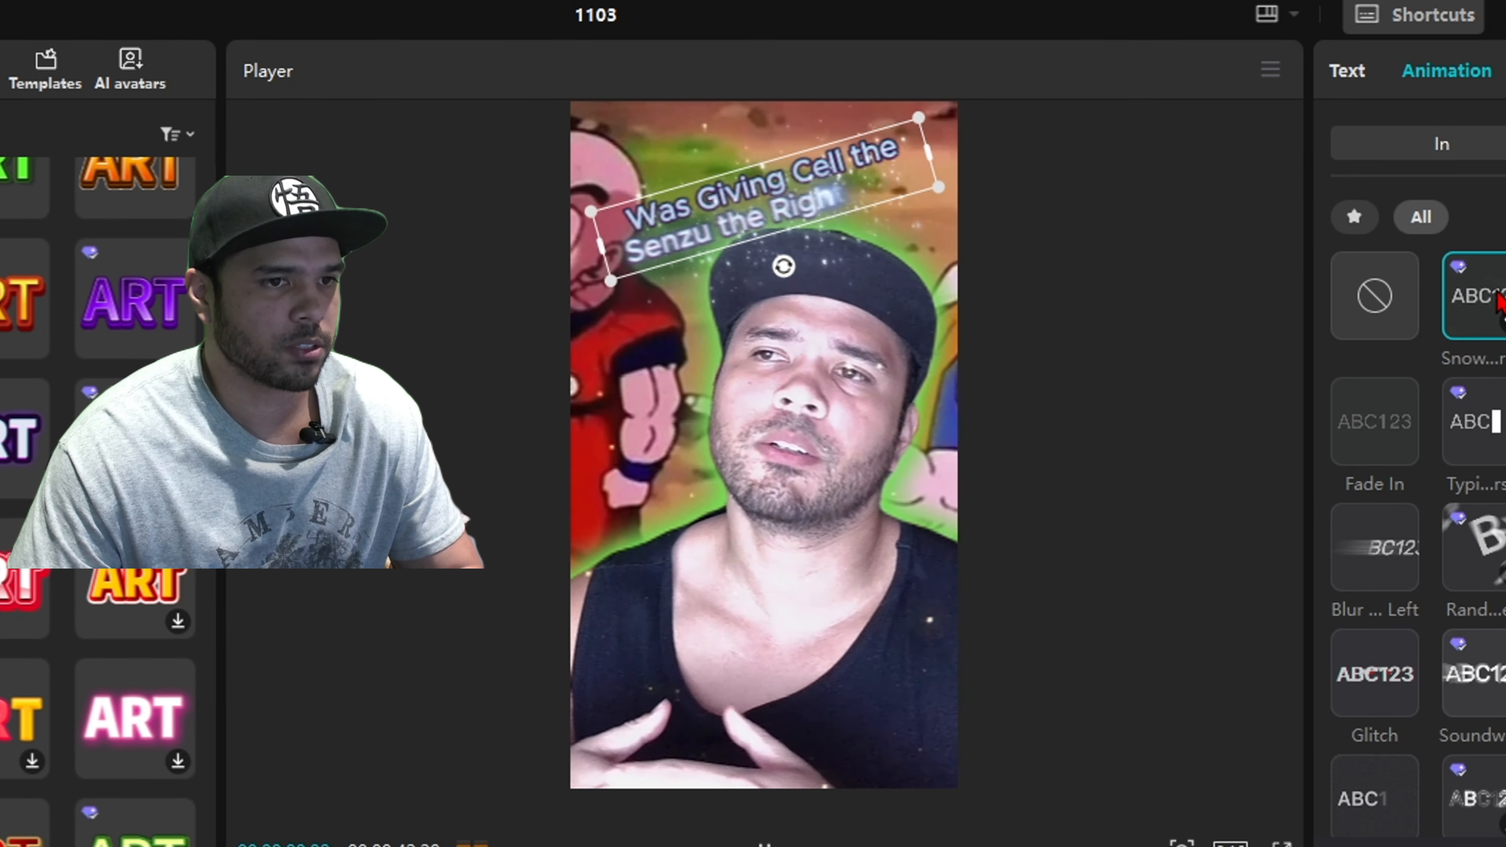
click(1497, 300)
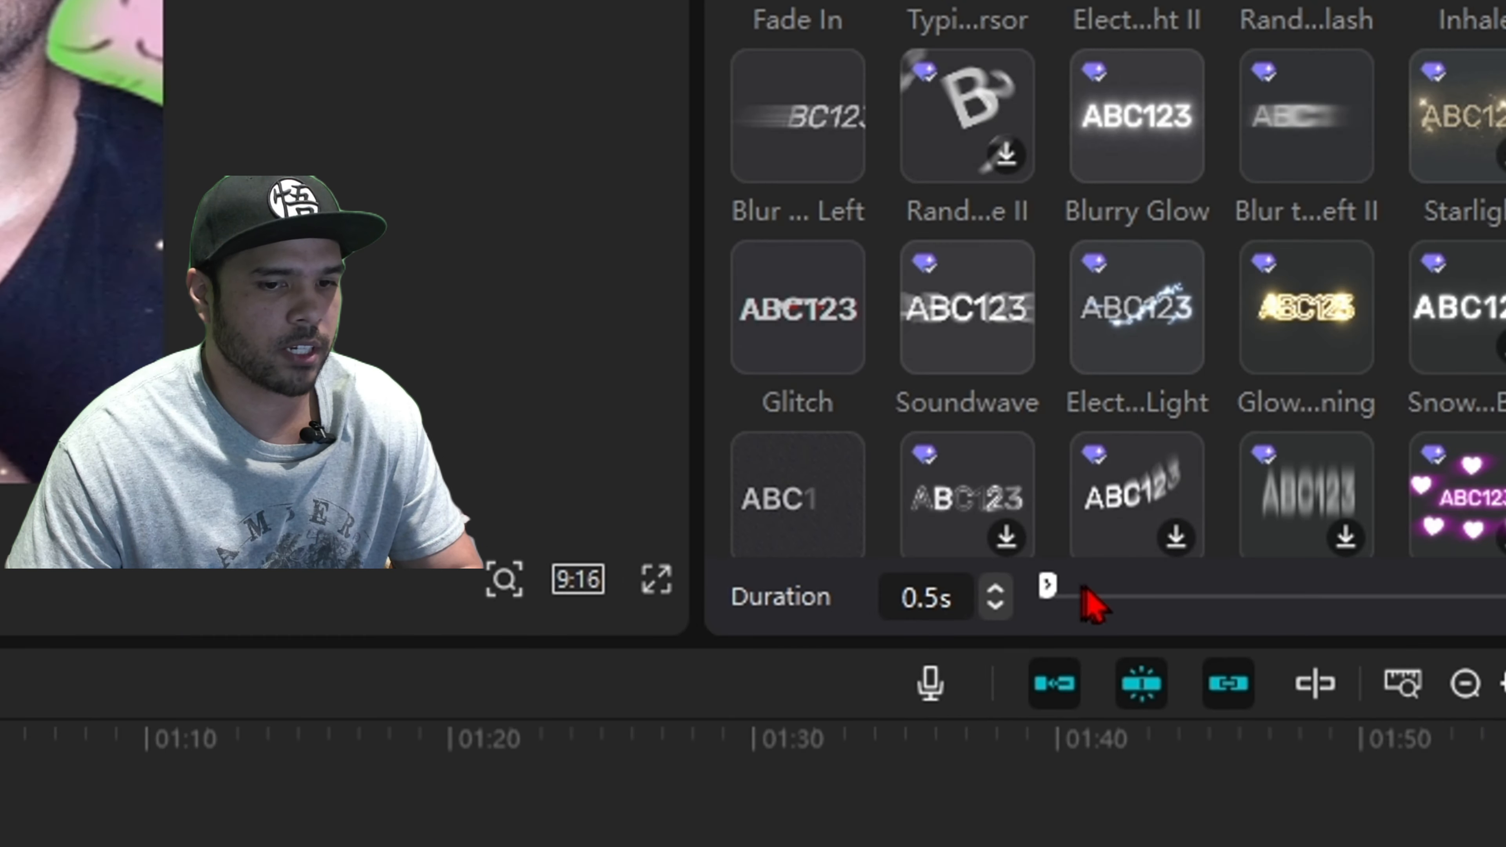
click(1084, 593)
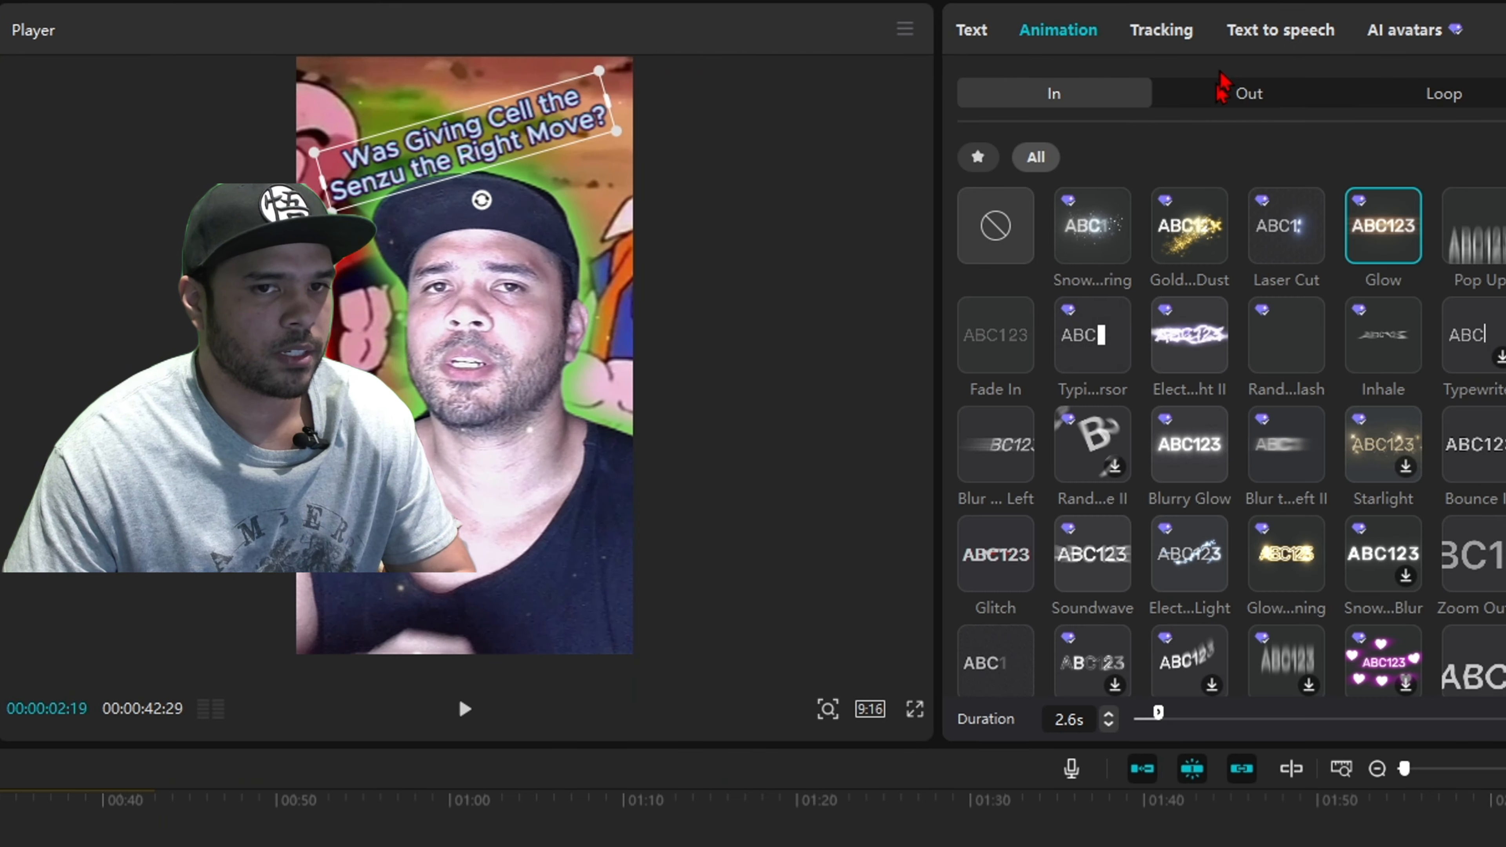
Try the Blurry Glow and Blur to Left II exit animations on the title, with a 2.0 s duration.
click(1236, 91)
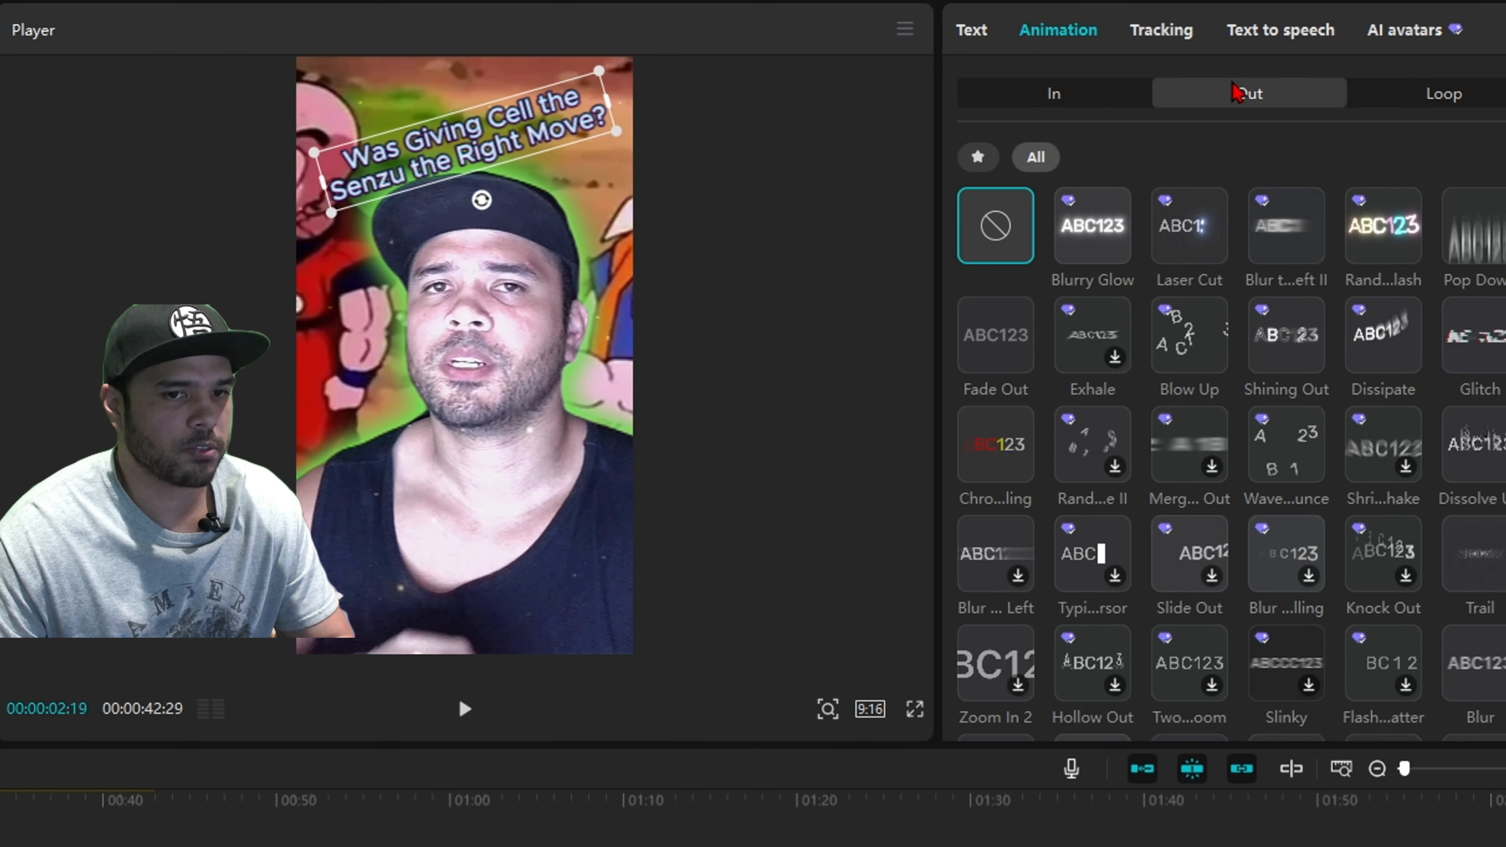
click(1127, 239)
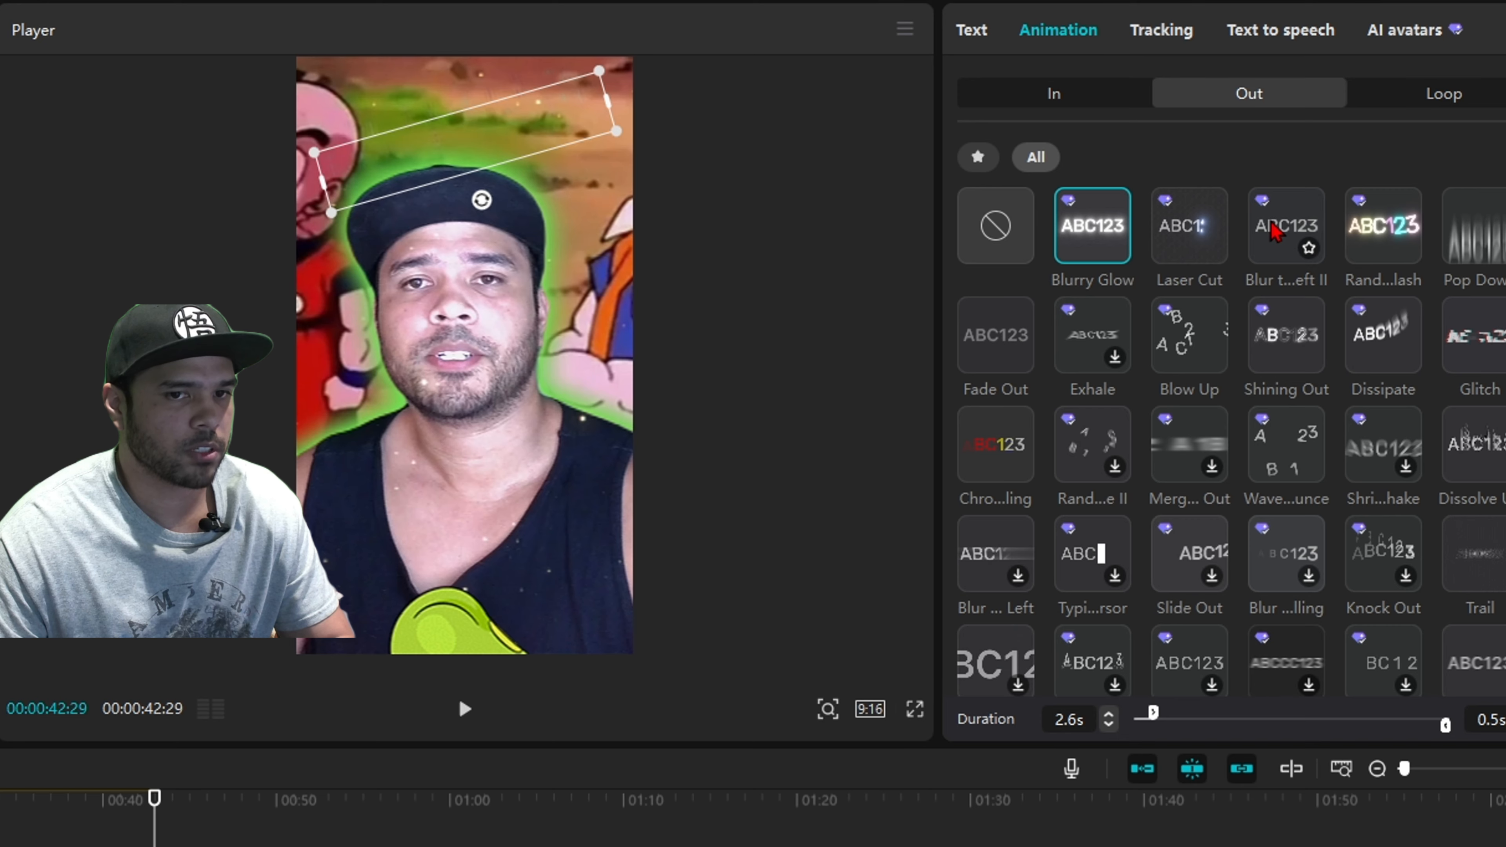
click(1273, 231)
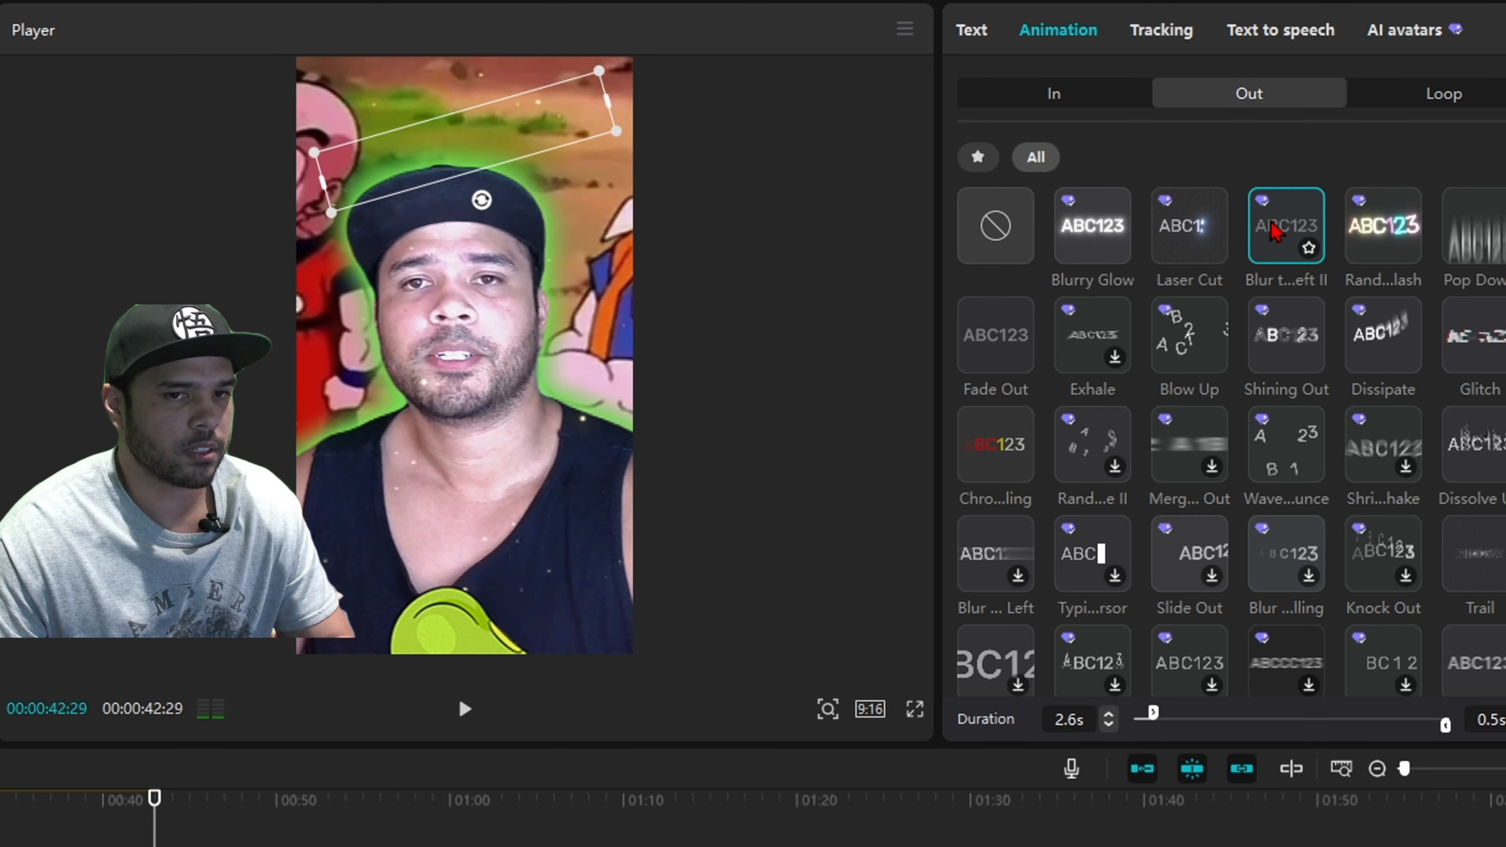
drag(1445, 724, 1435, 724)
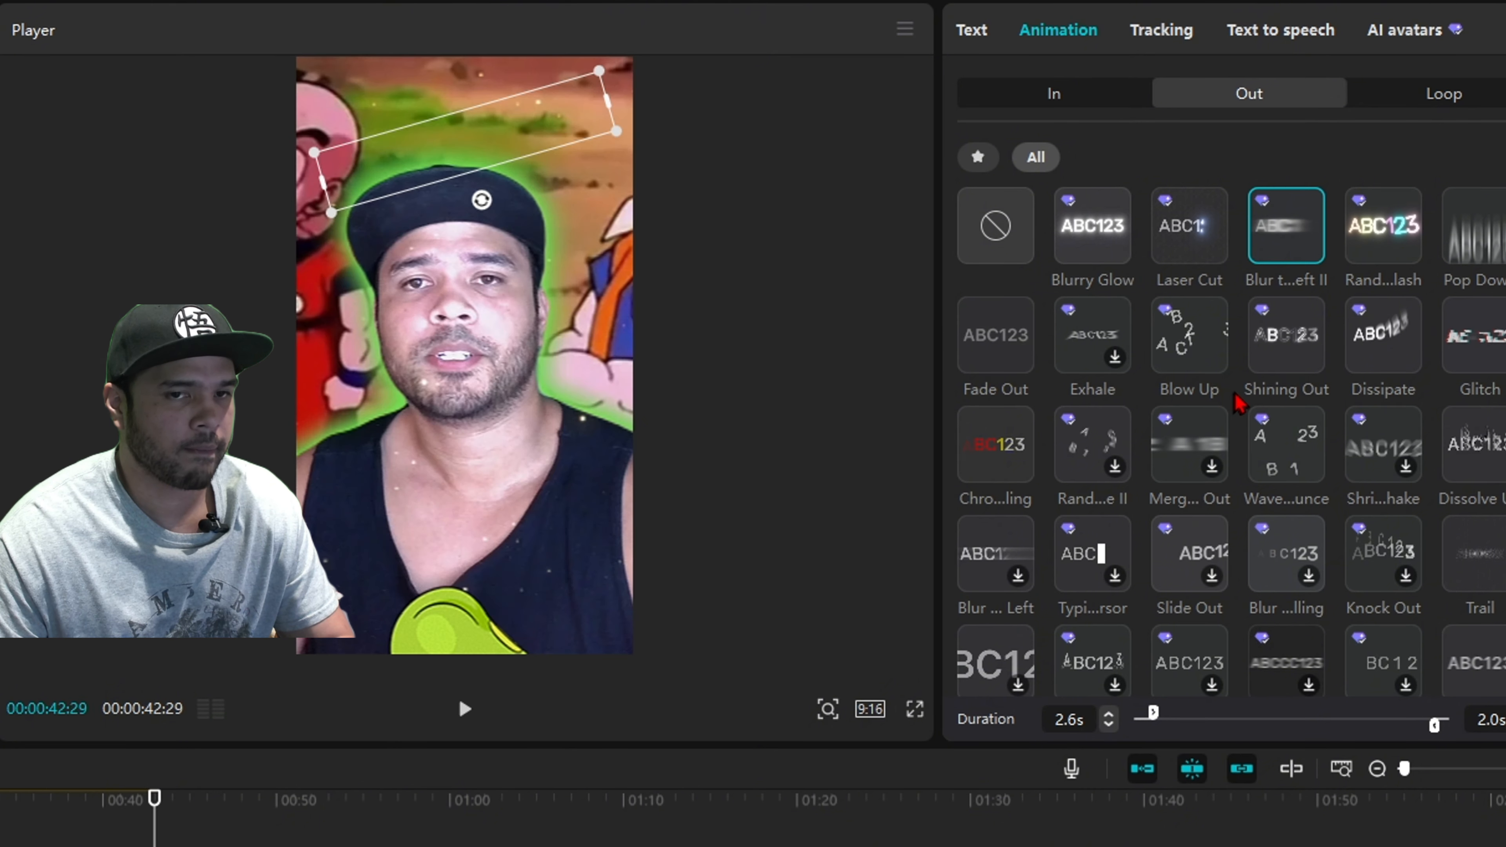
Remove both the exit and entrance animations from the title.
click(988, 234)
click(1011, 104)
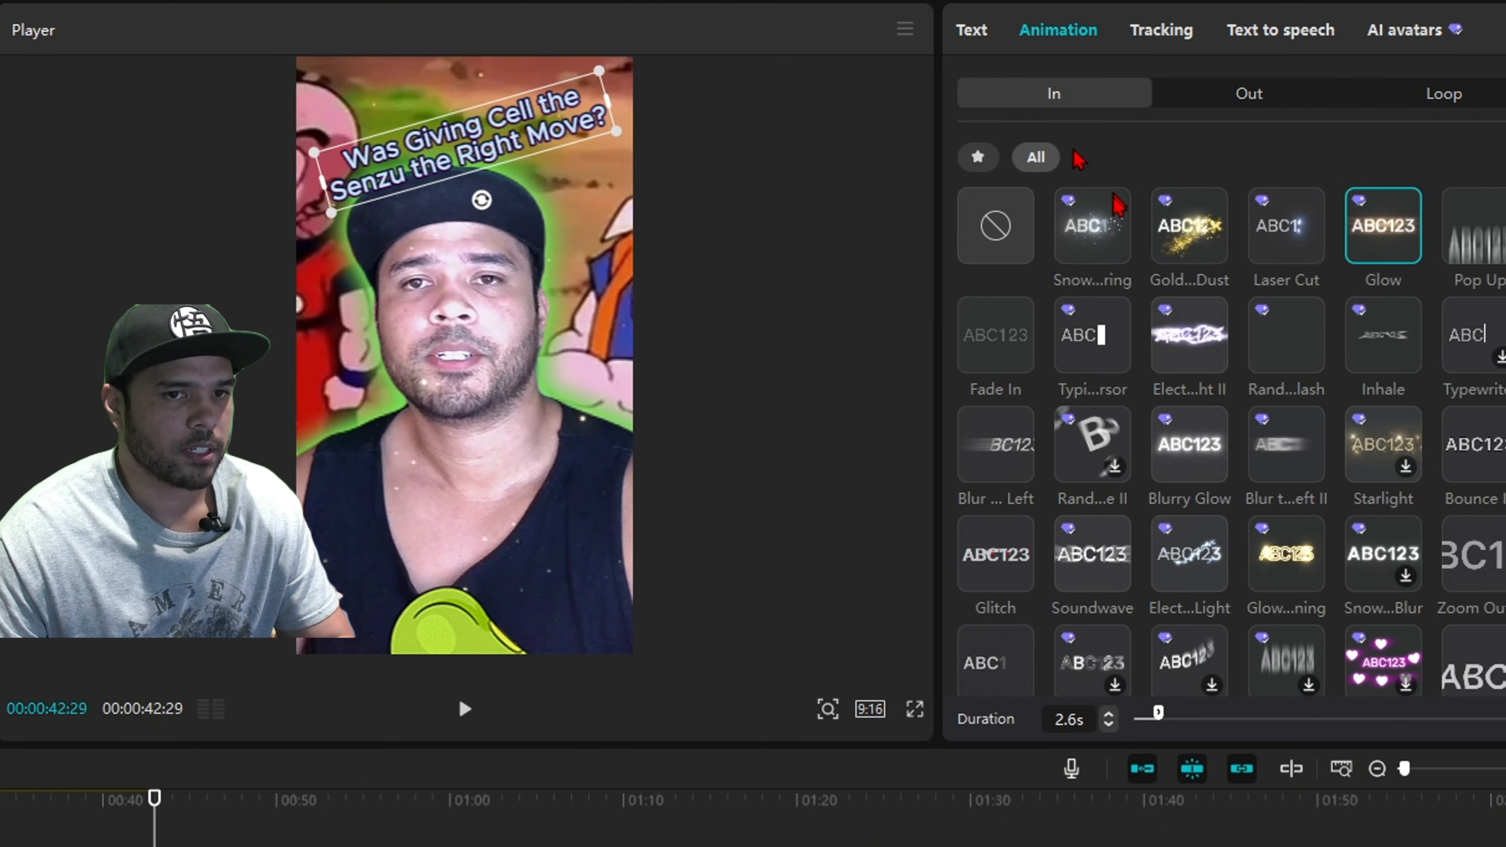
click(976, 237)
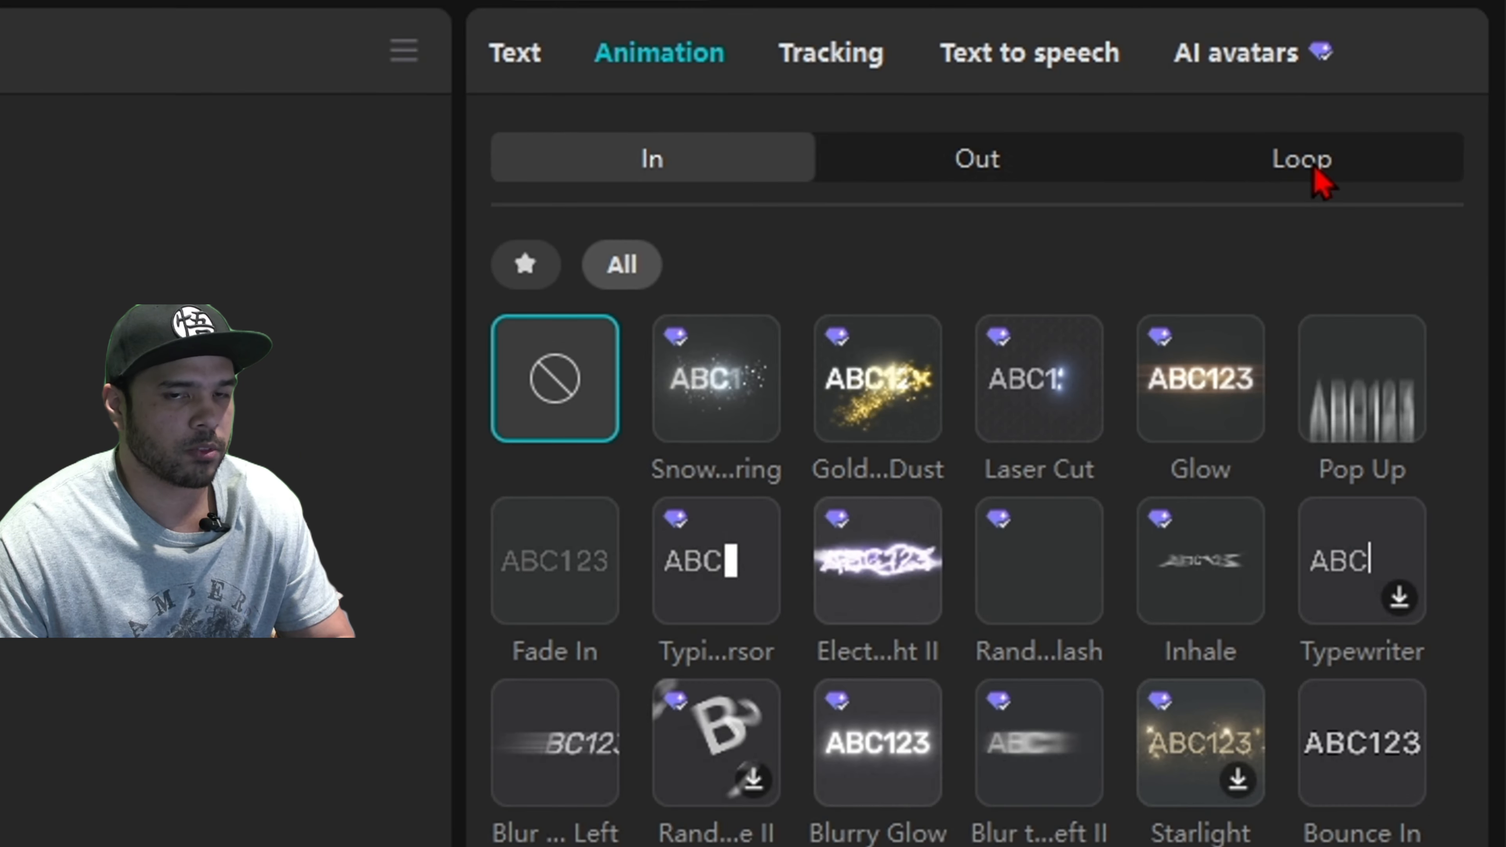
Apply the Floodlight loop animation to the title and preview the result in playback and full screen.
click(1305, 160)
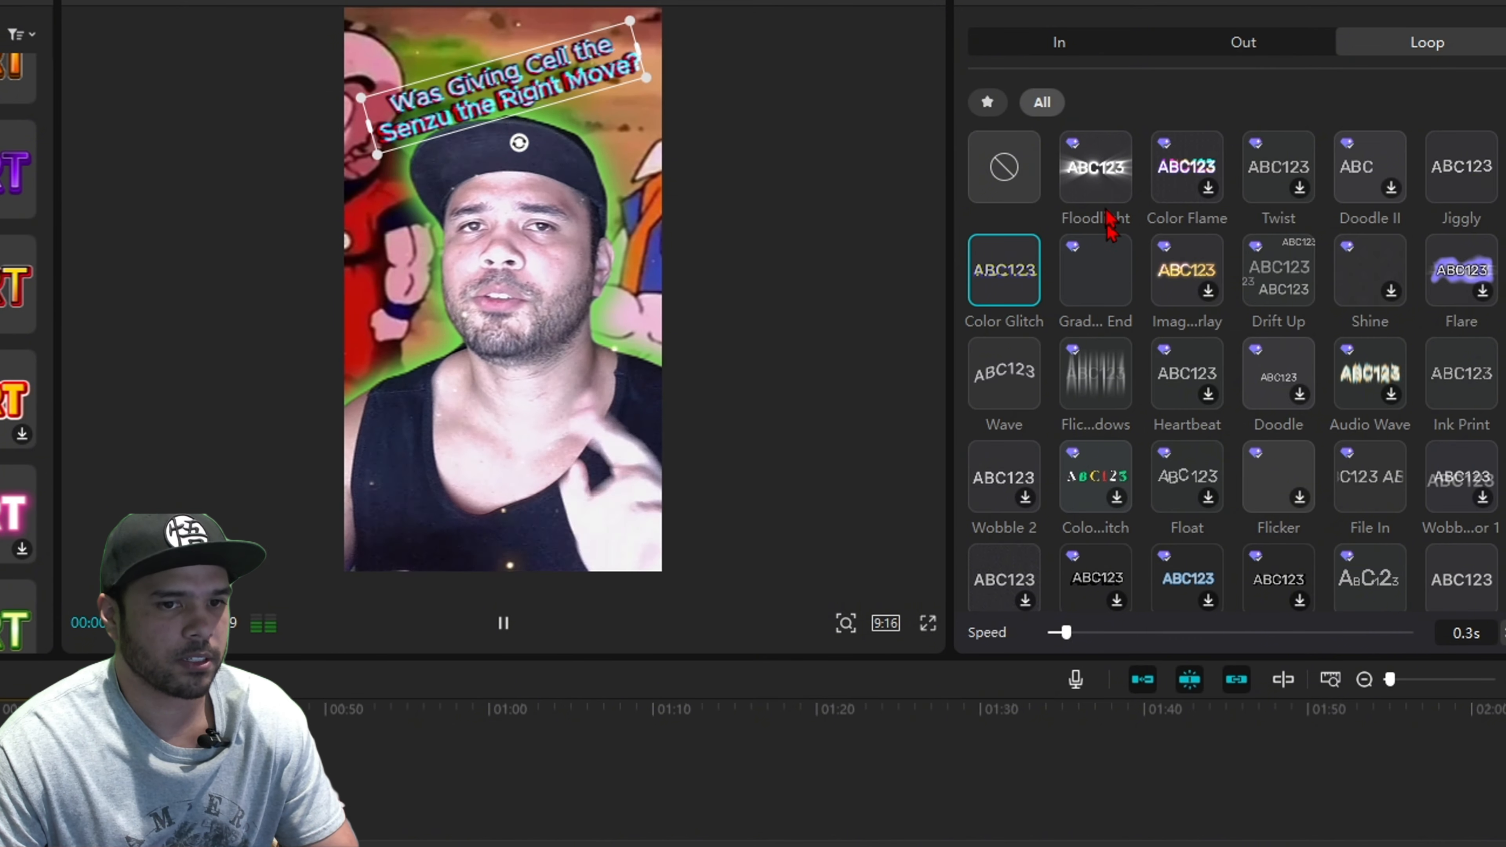
click(1095, 166)
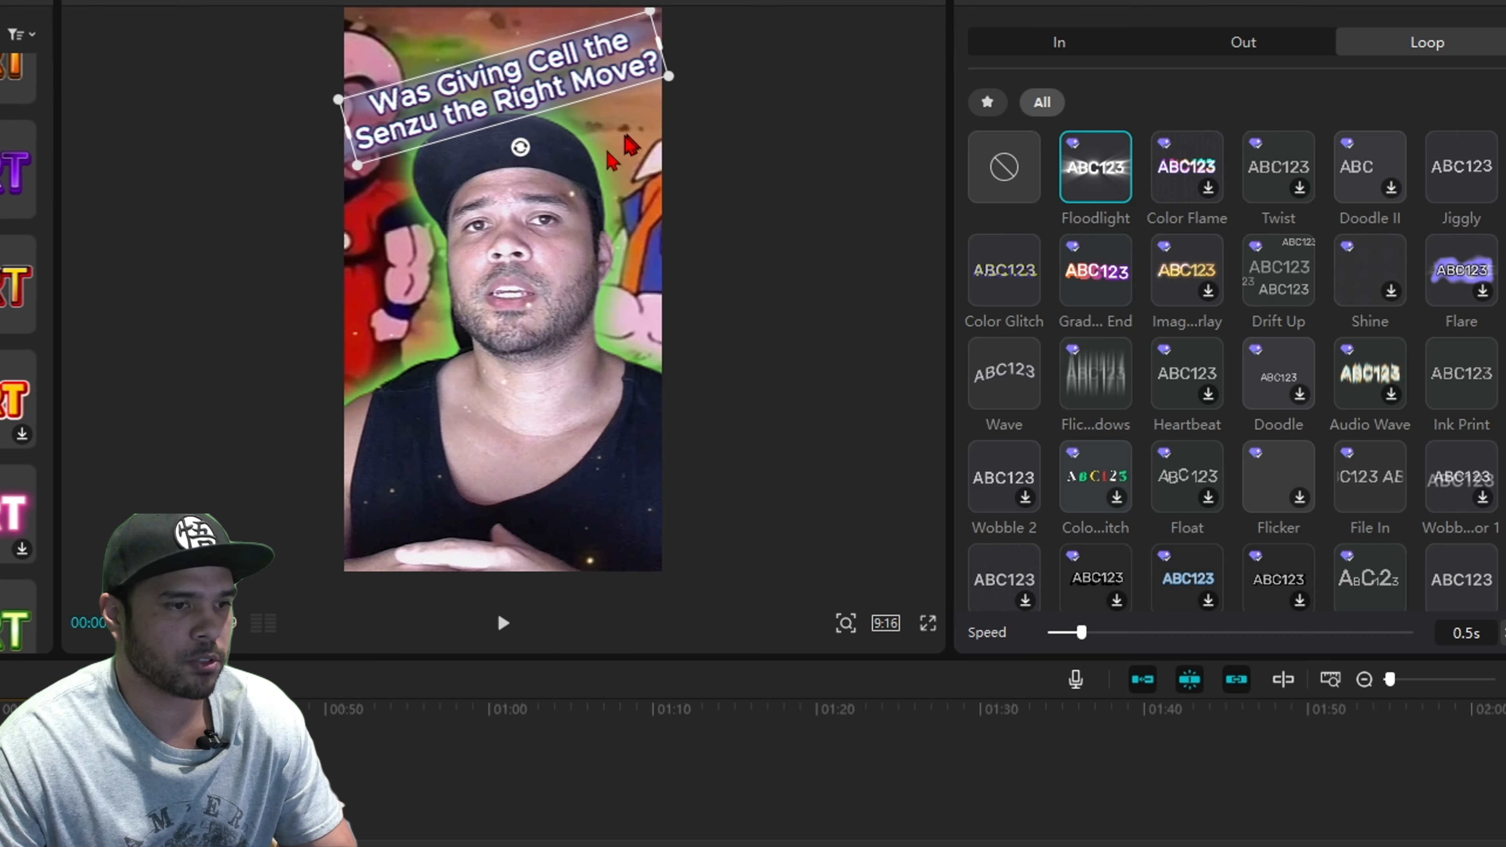
click(589, 172)
key(space)
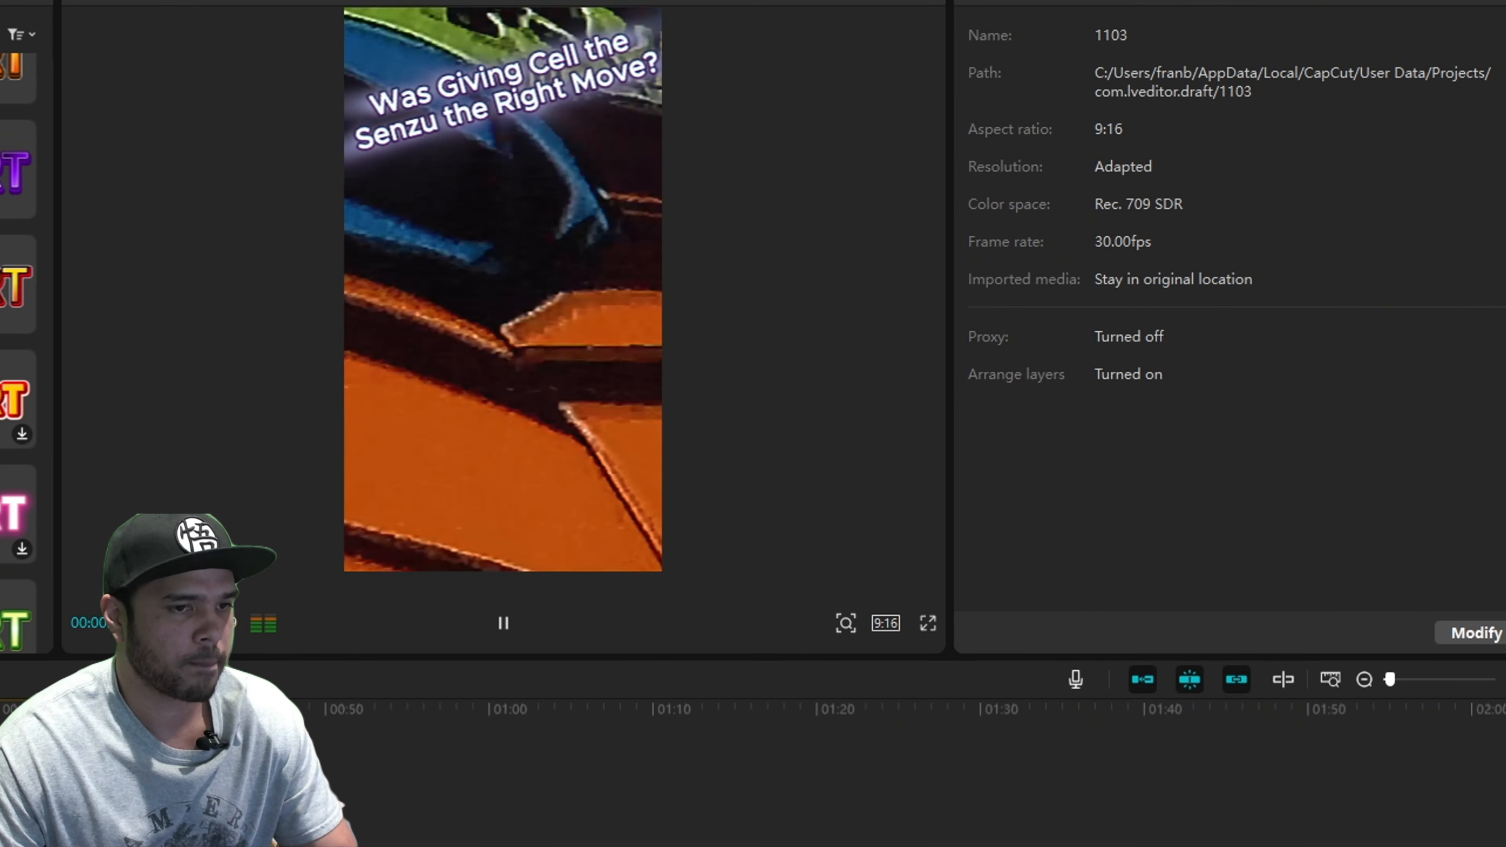
key(space)
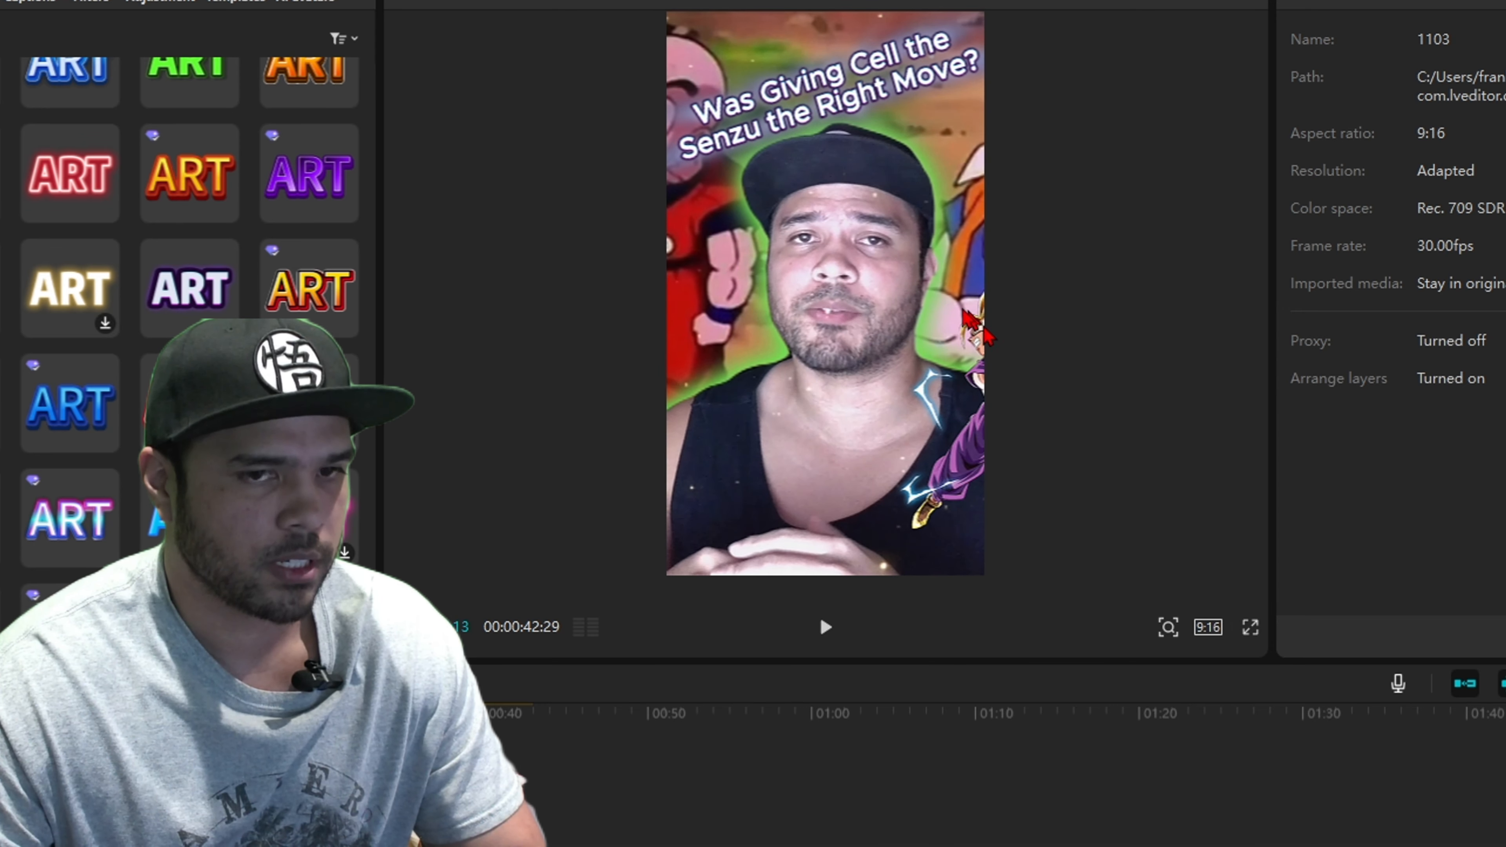
click(1249, 628)
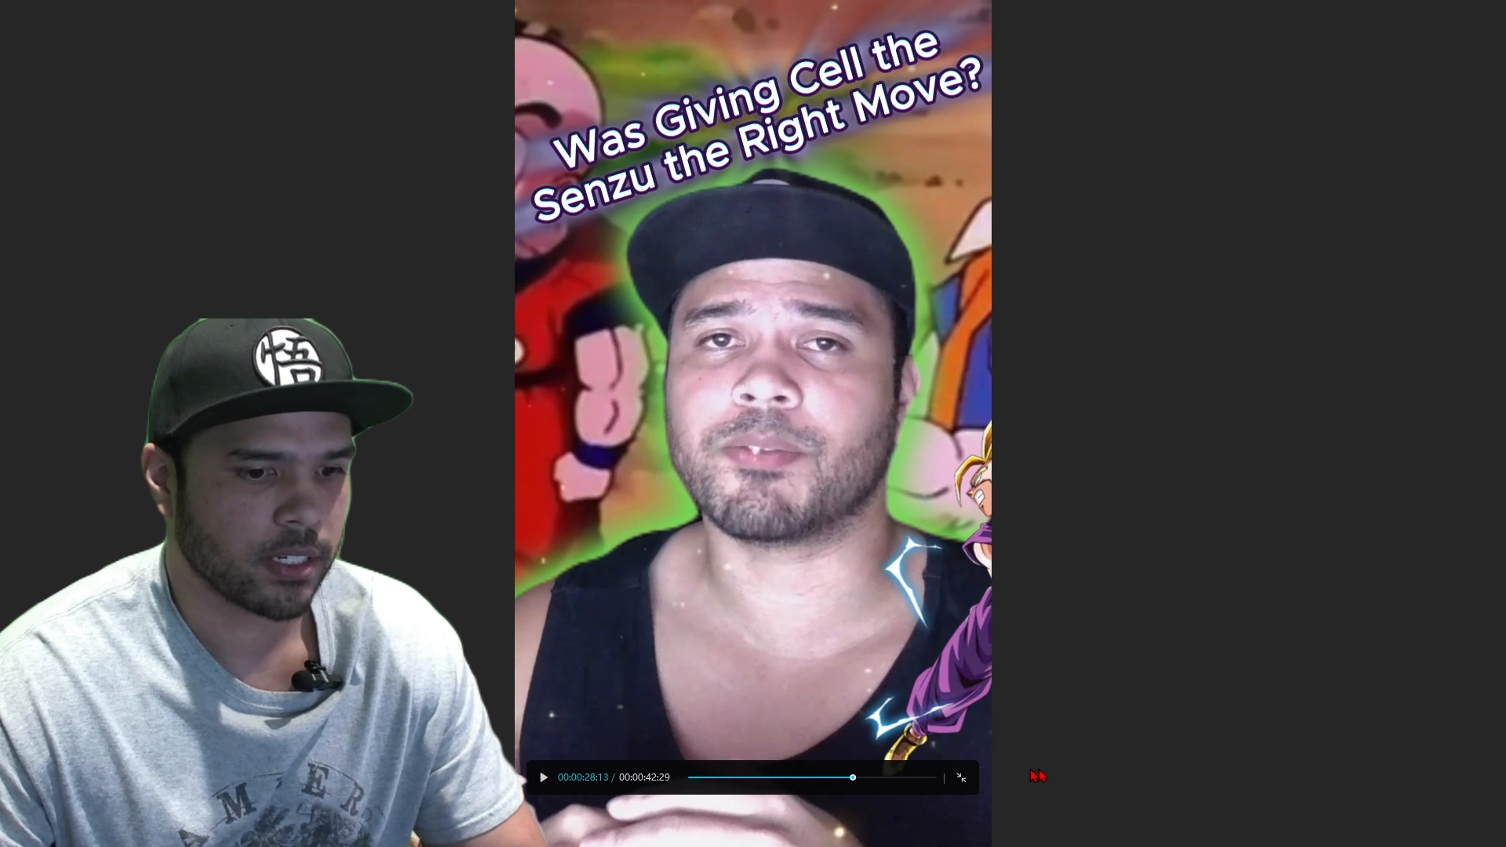
click(961, 777)
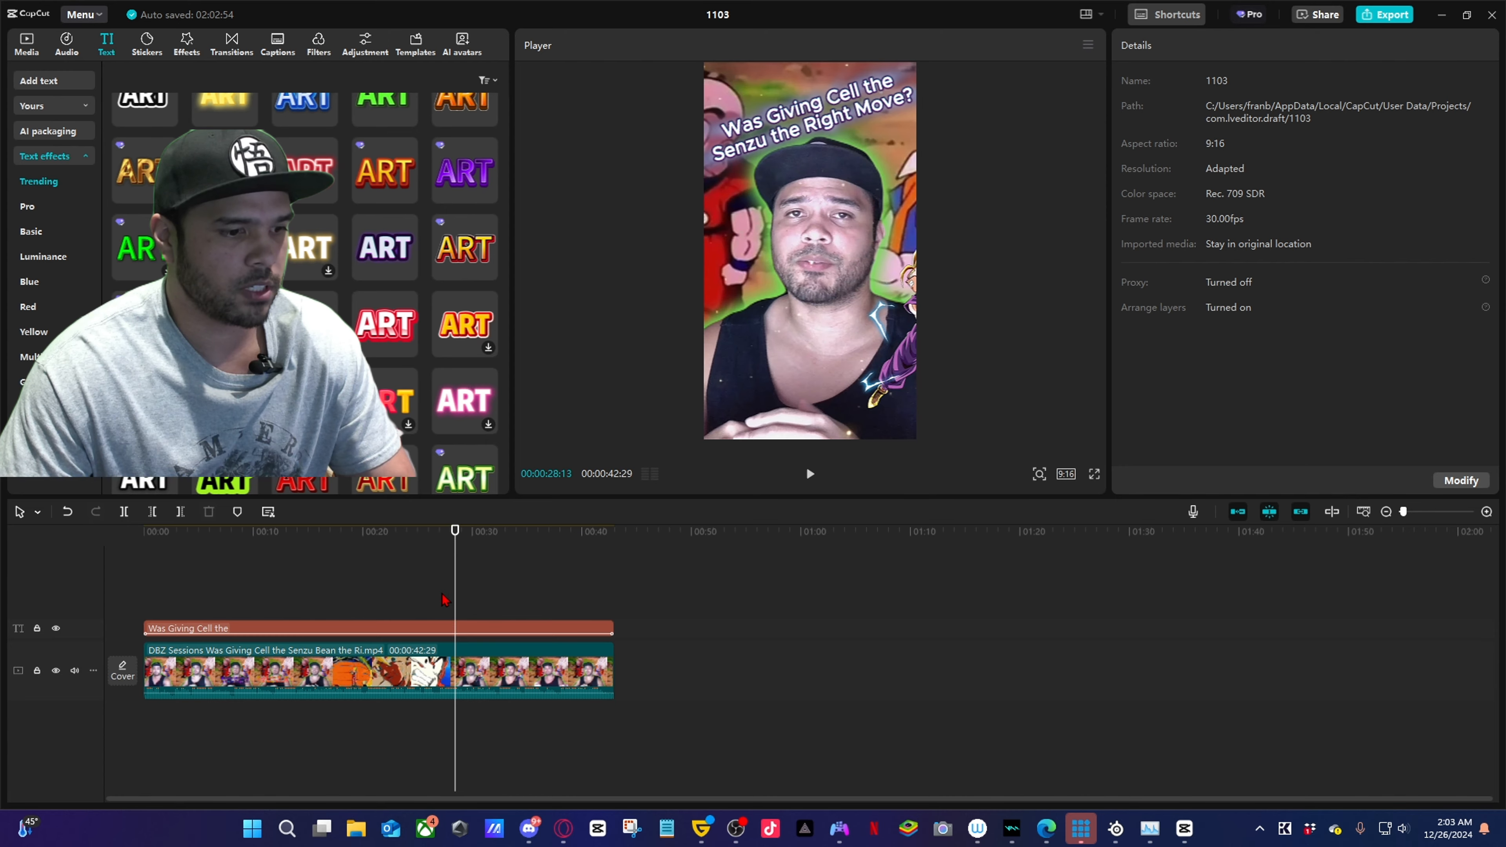
Add a position keyframe to the video clip at 00:00:27:19, where the talking shot resumes after the anime footage.
click(442, 602)
click(447, 669)
scroll(447, 669, up, 2)
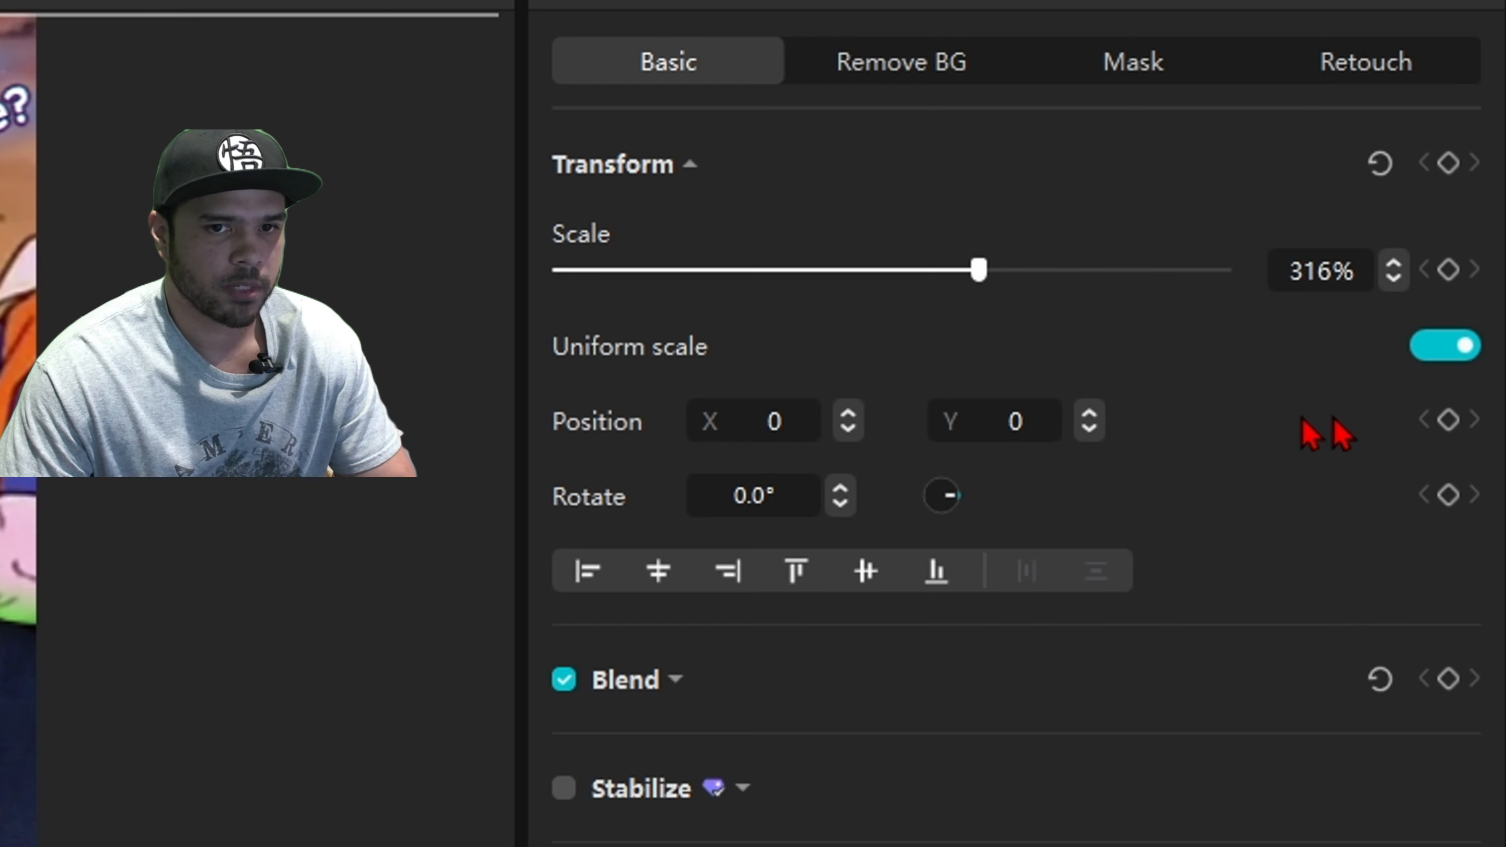
click(1448, 421)
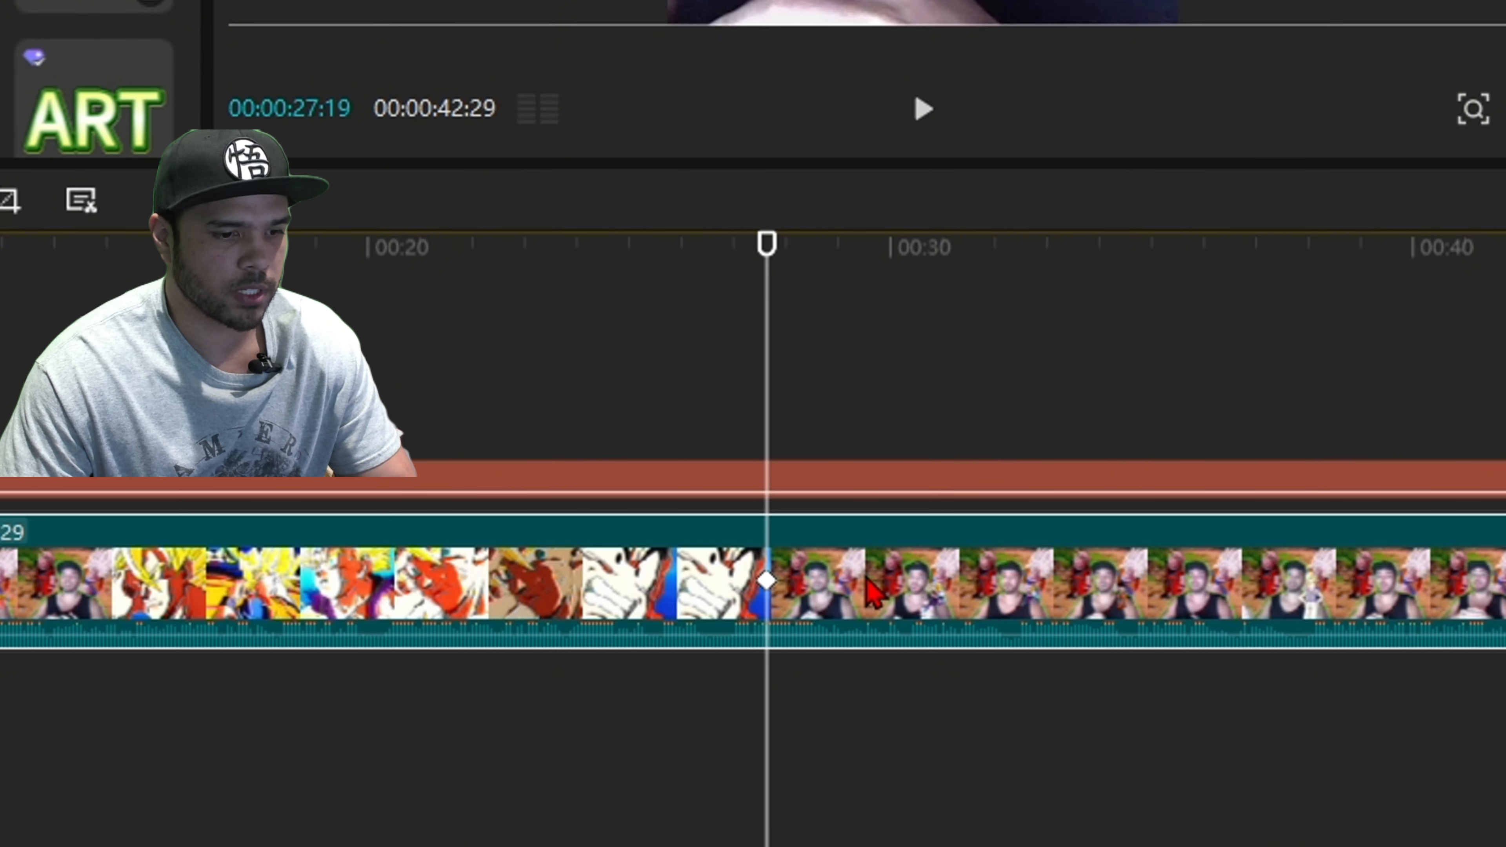
Add a second position keyframe at 00:00:28:03 and shift the clip horizontally to X -1176 to frame the character beside the speaker.
key(space)
key(space)
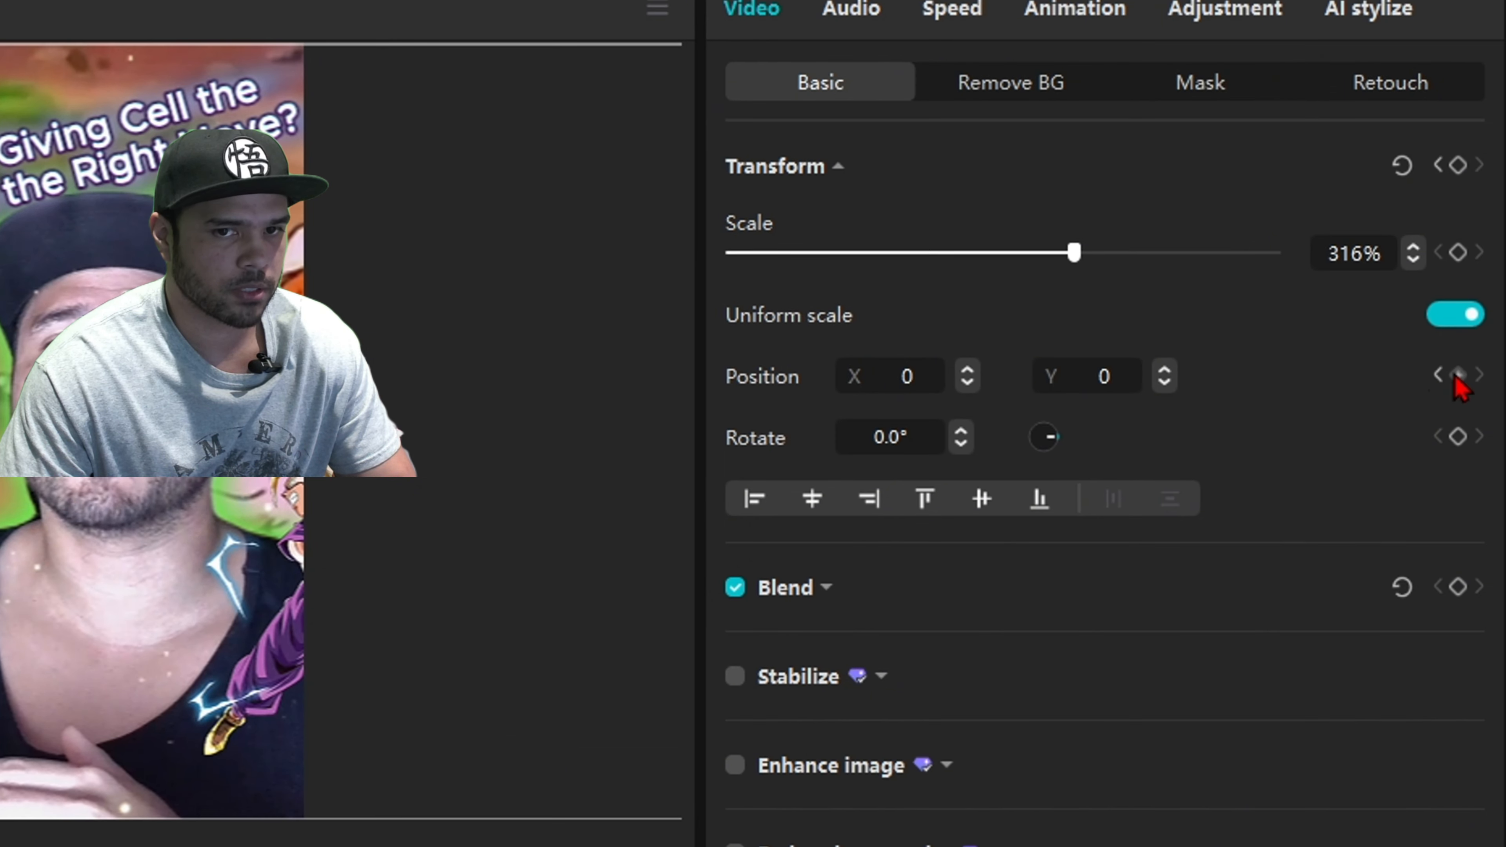
click(1457, 380)
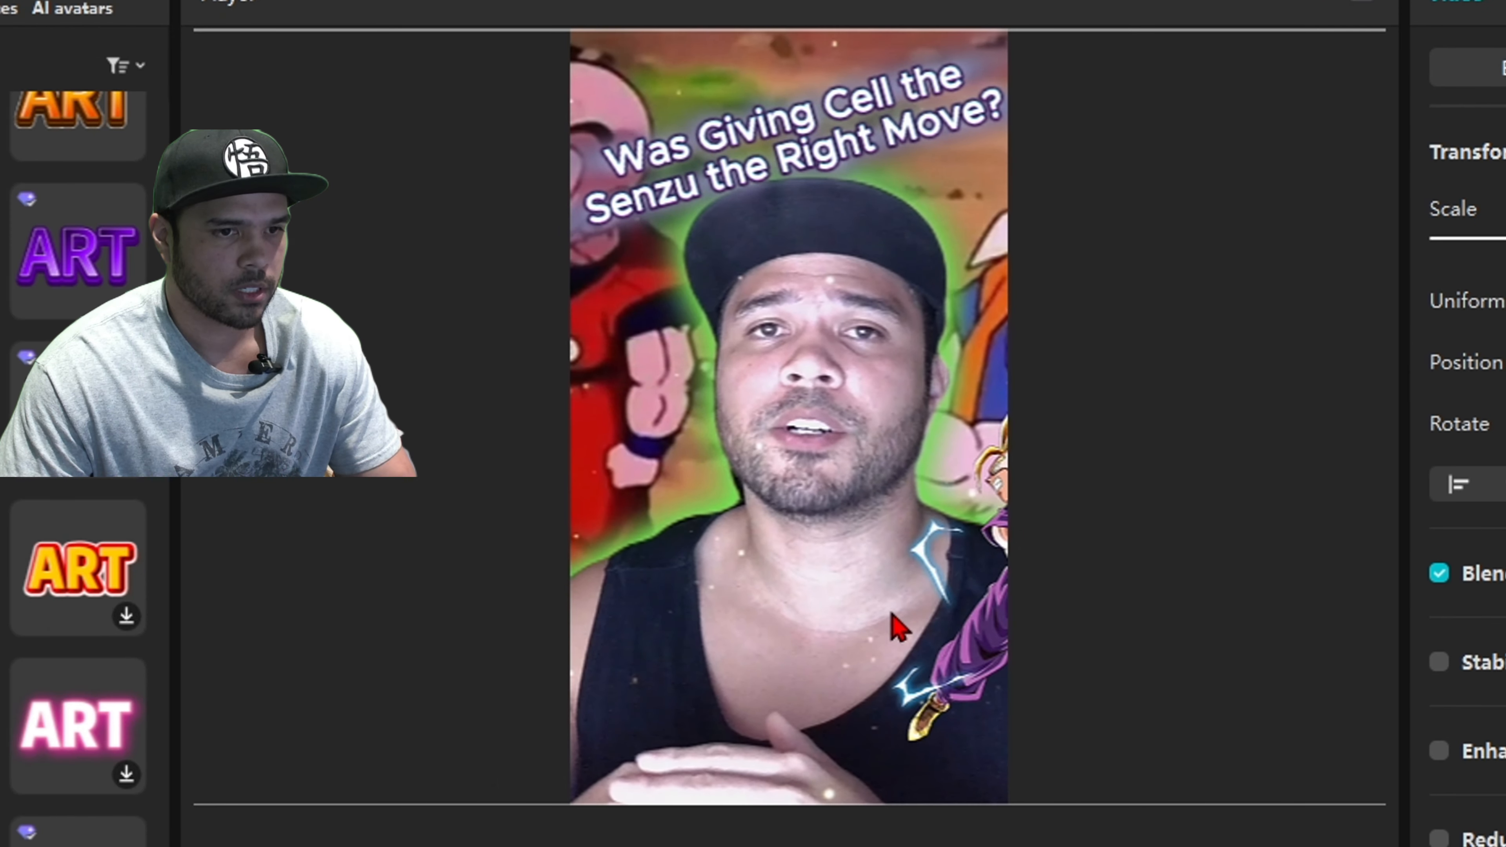
drag(955, 590, 710, 581)
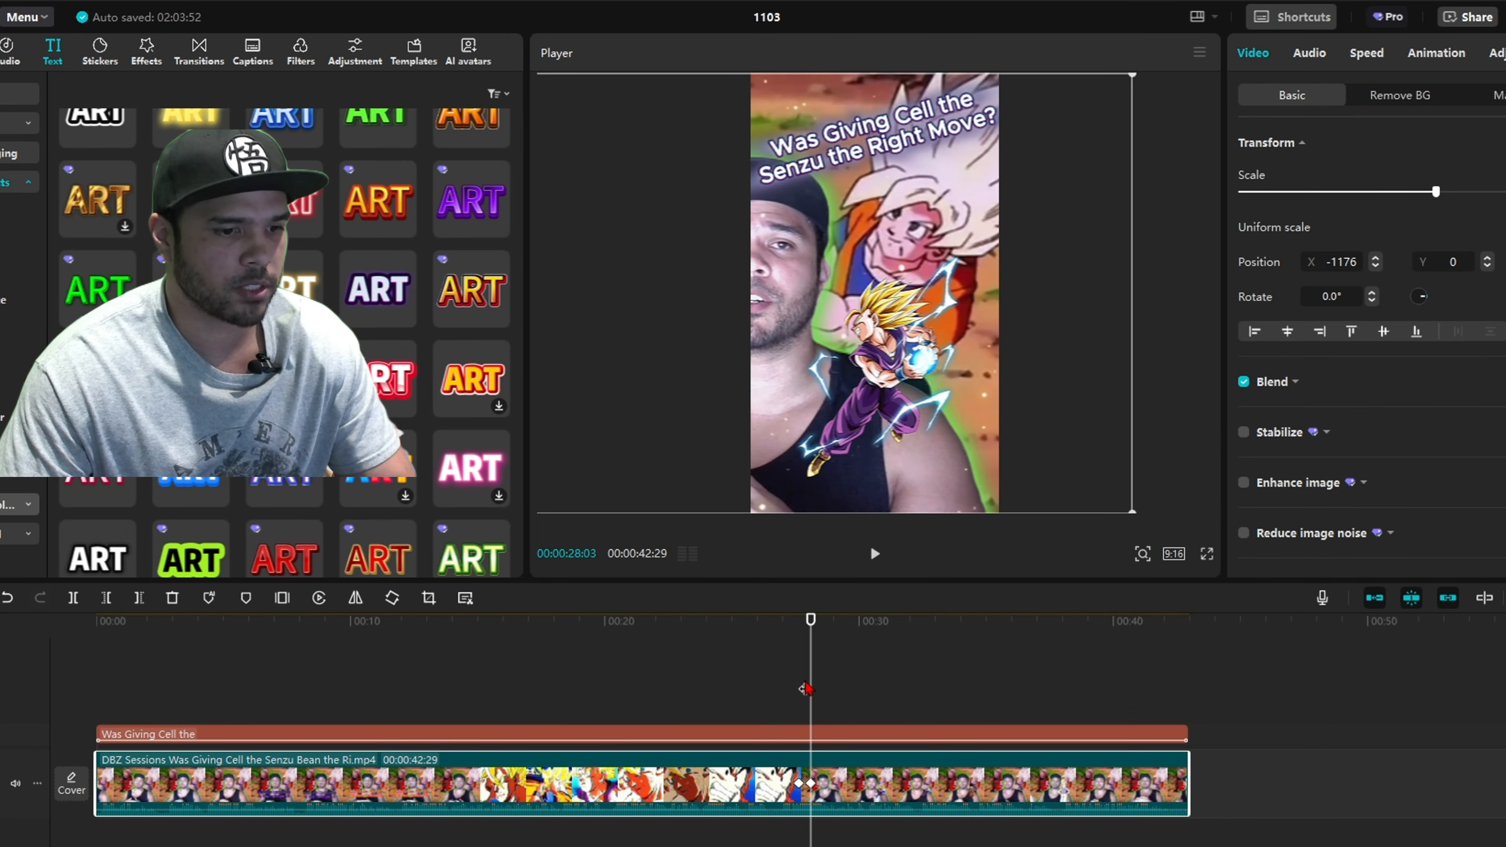
Play the clip from the first position keyframe to check the pan, and return the playhead to that keyframe.
click(793, 675)
key(space)
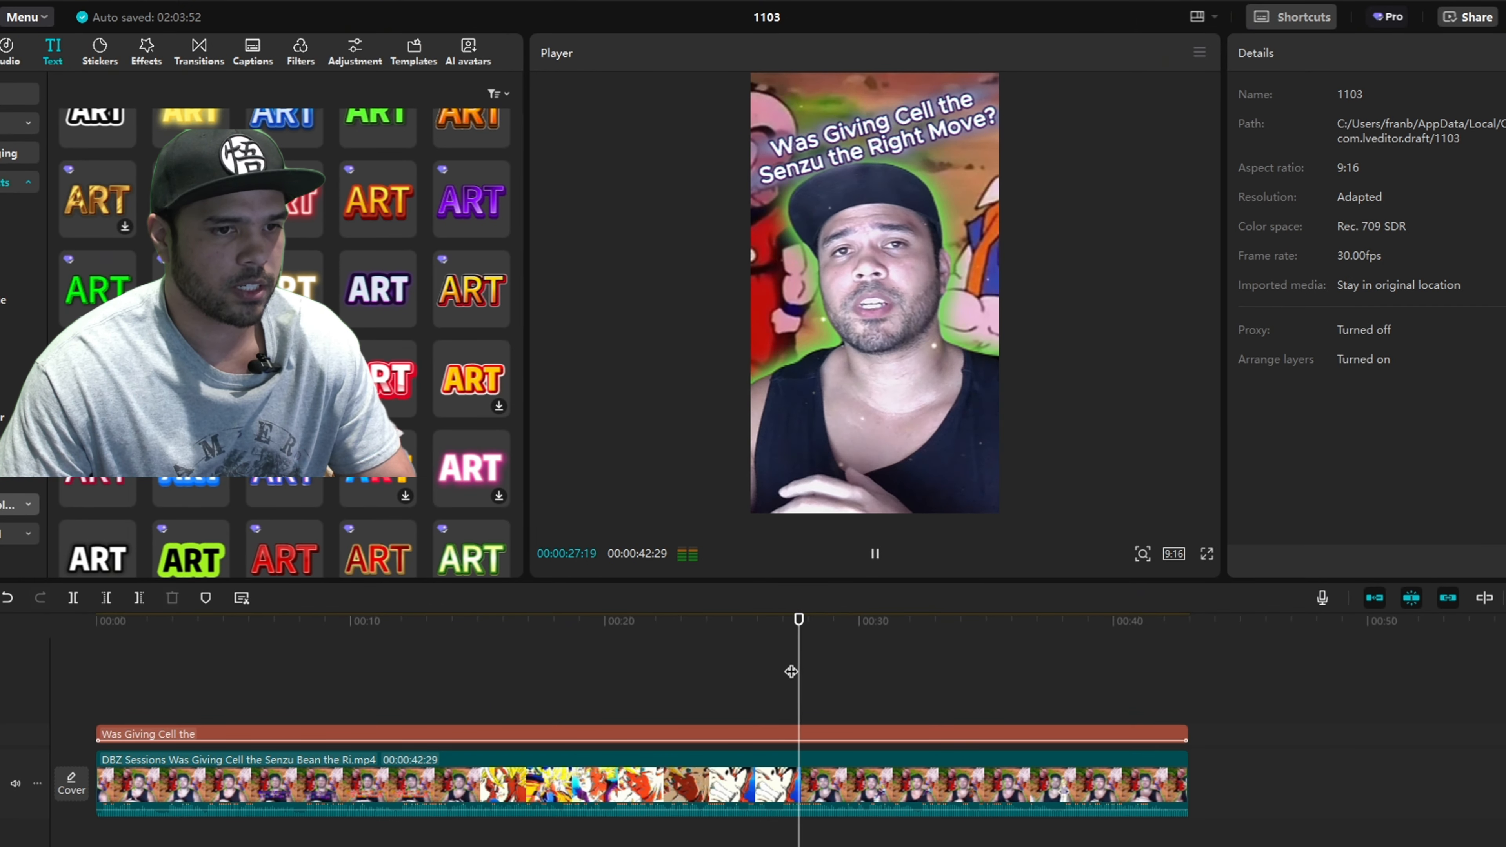
click(817, 643)
click(871, 779)
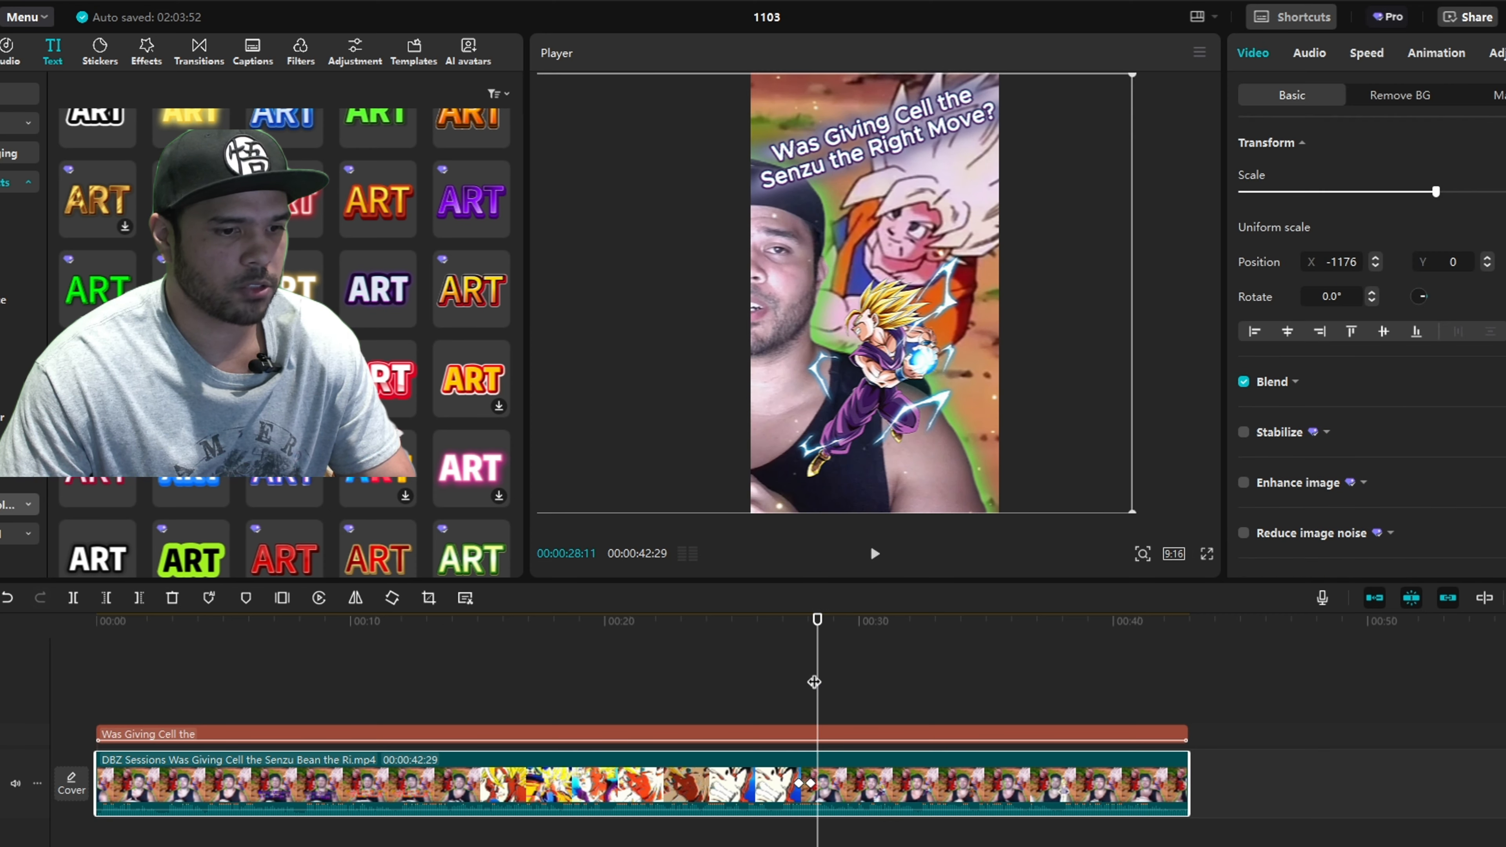
drag(814, 682, 801, 684)
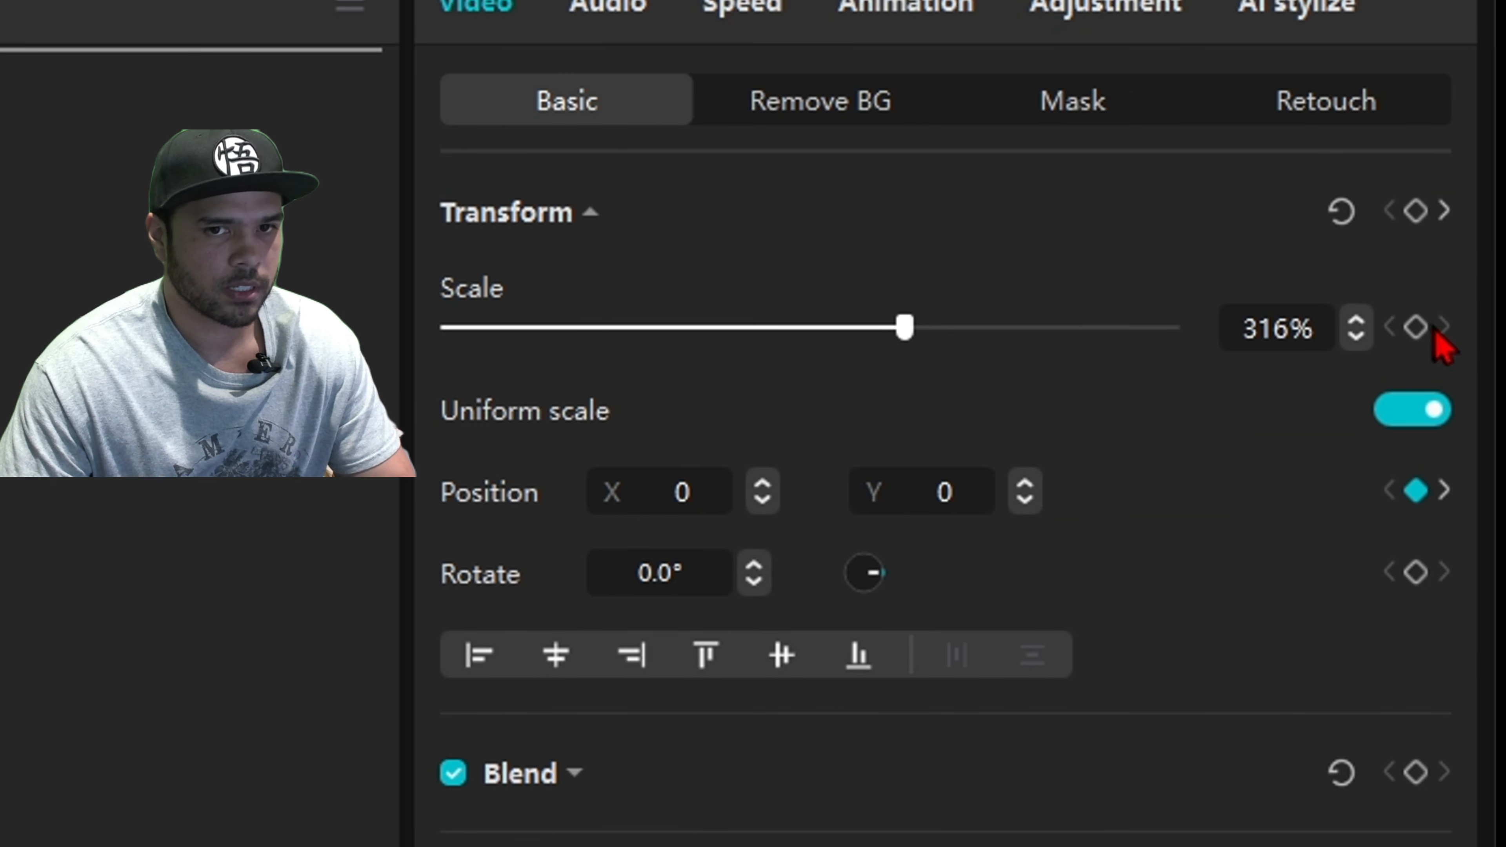
Add scale keyframes to the video clip at its two existing position keyframes, 00:00:27:19 and 00:00:28:03.
click(1411, 330)
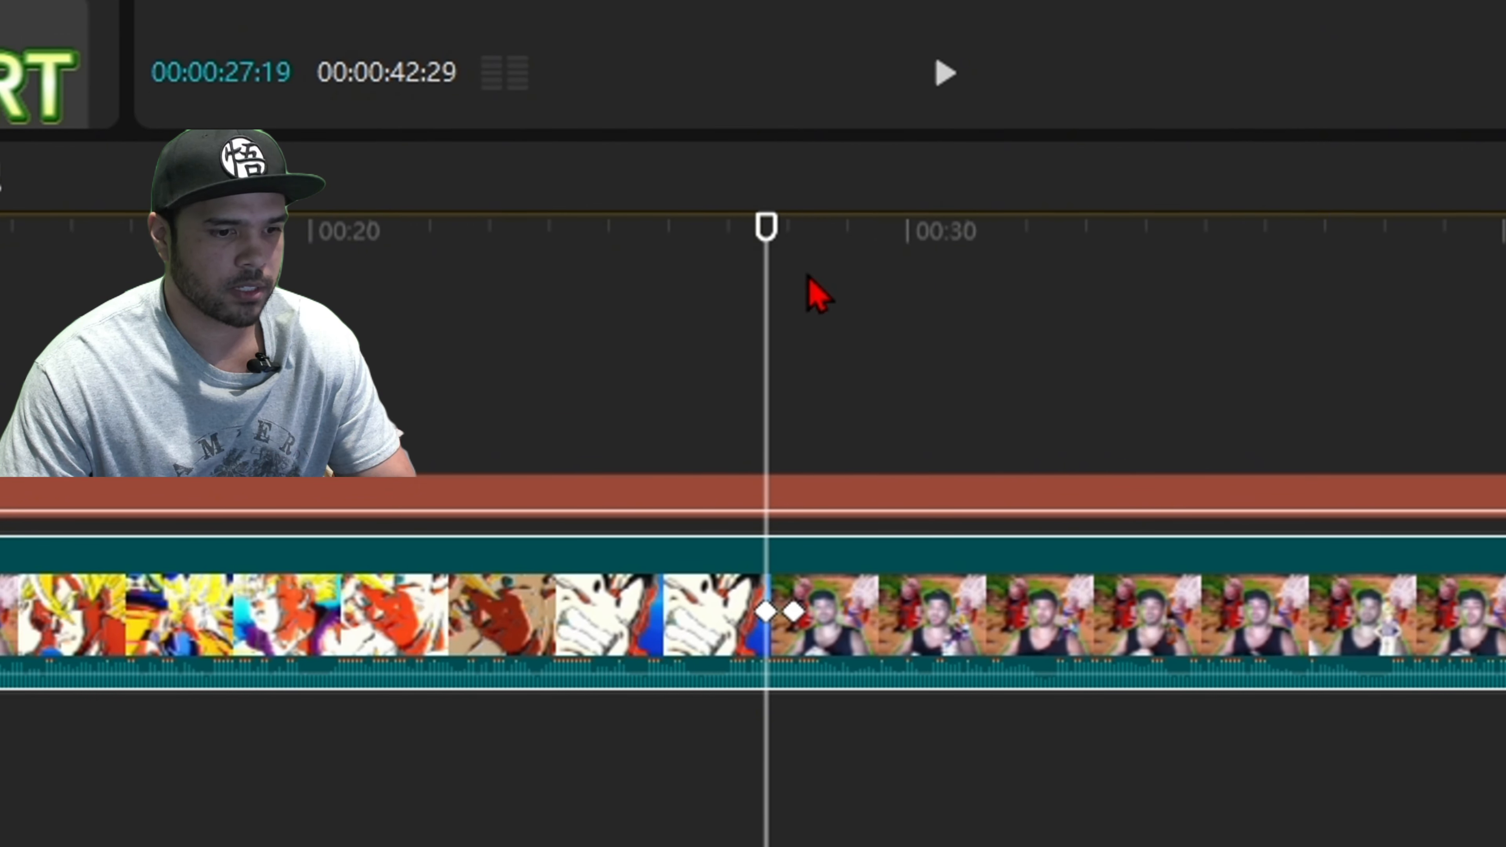
click(804, 276)
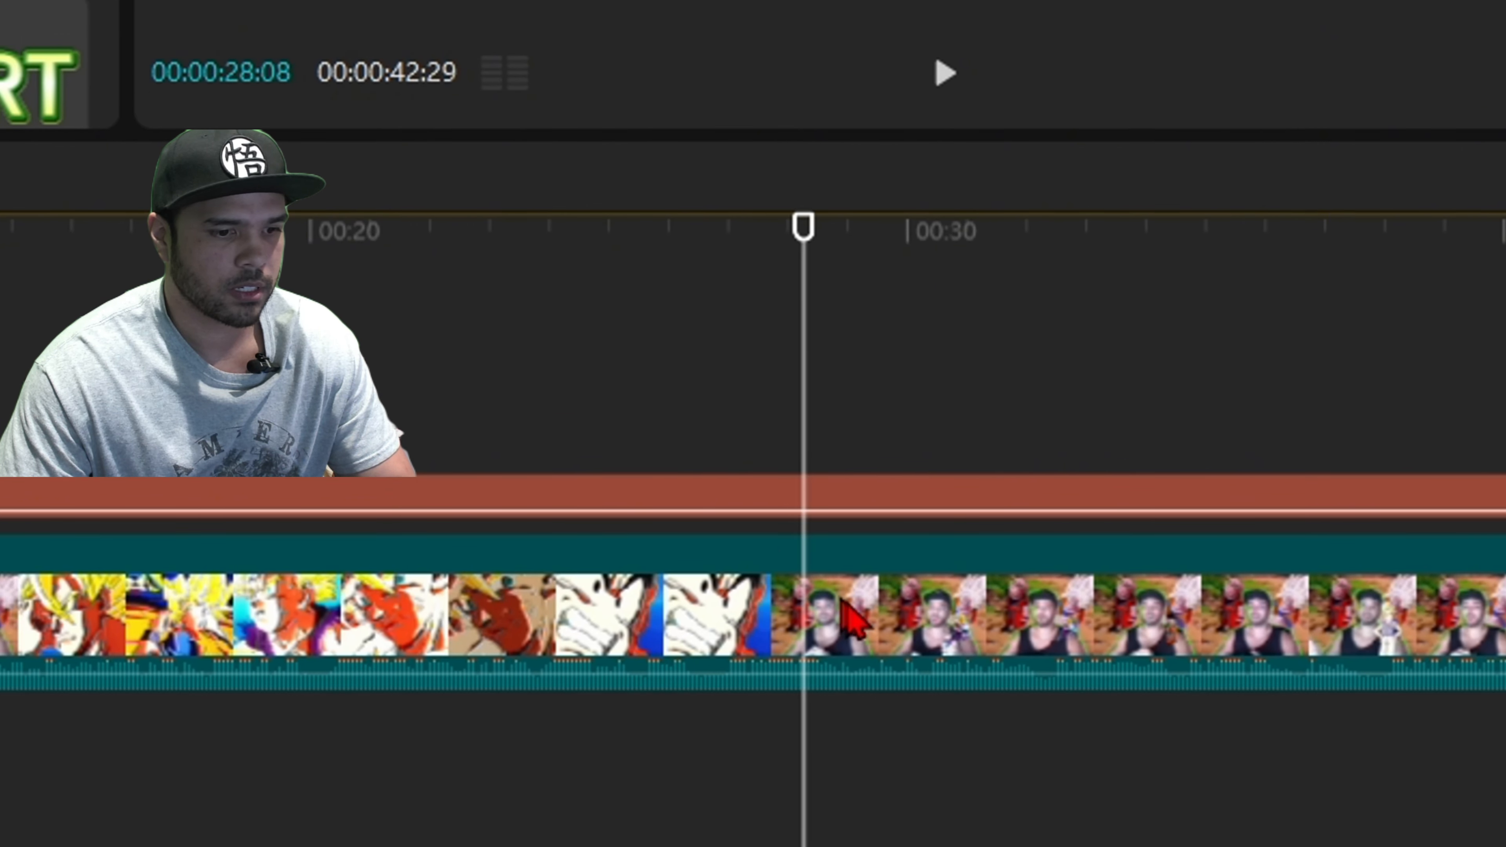
click(854, 620)
click(794, 381)
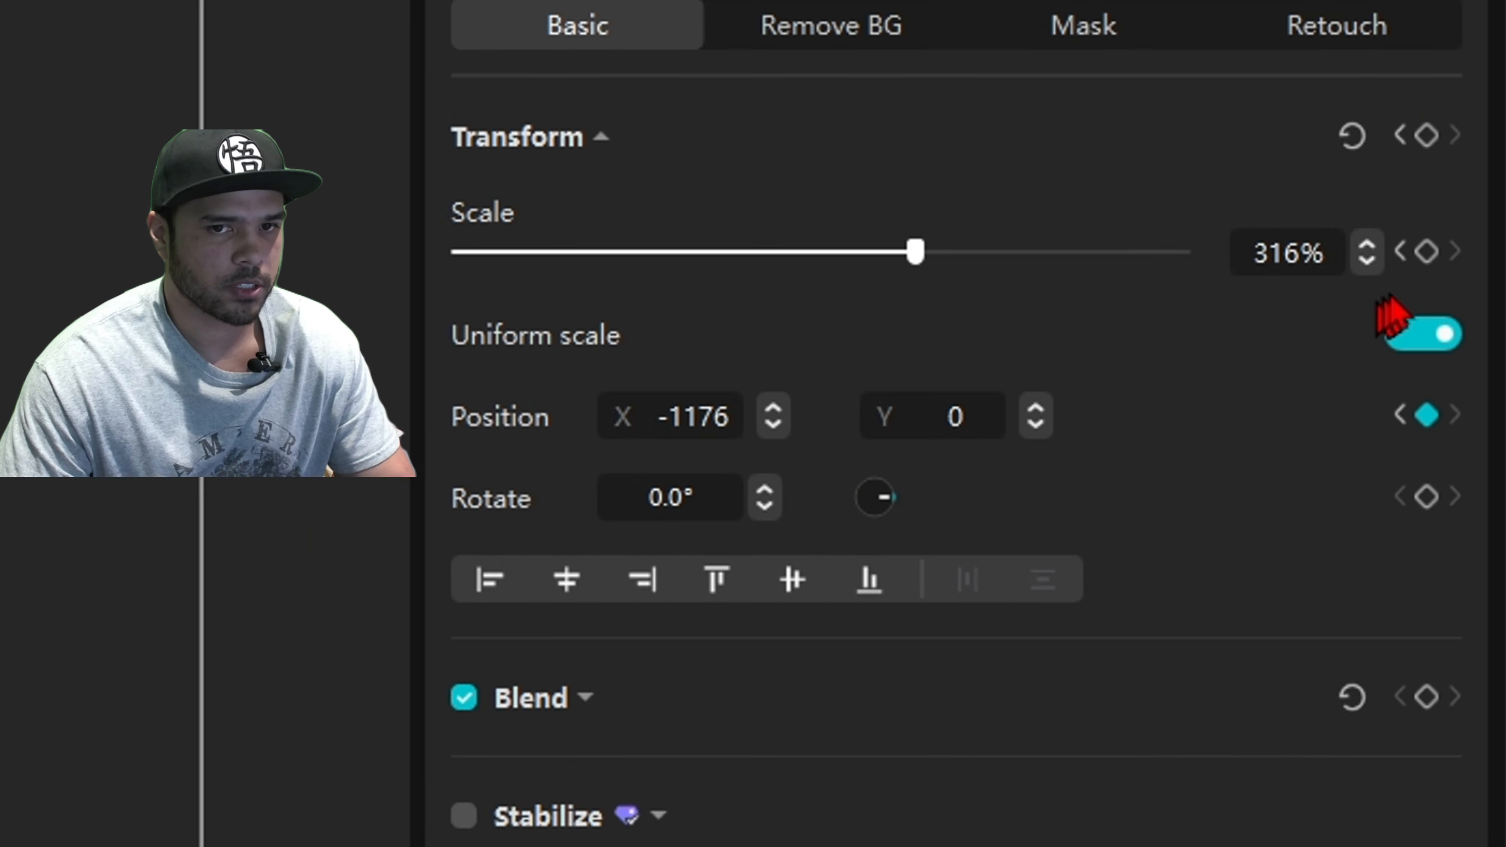
click(1429, 251)
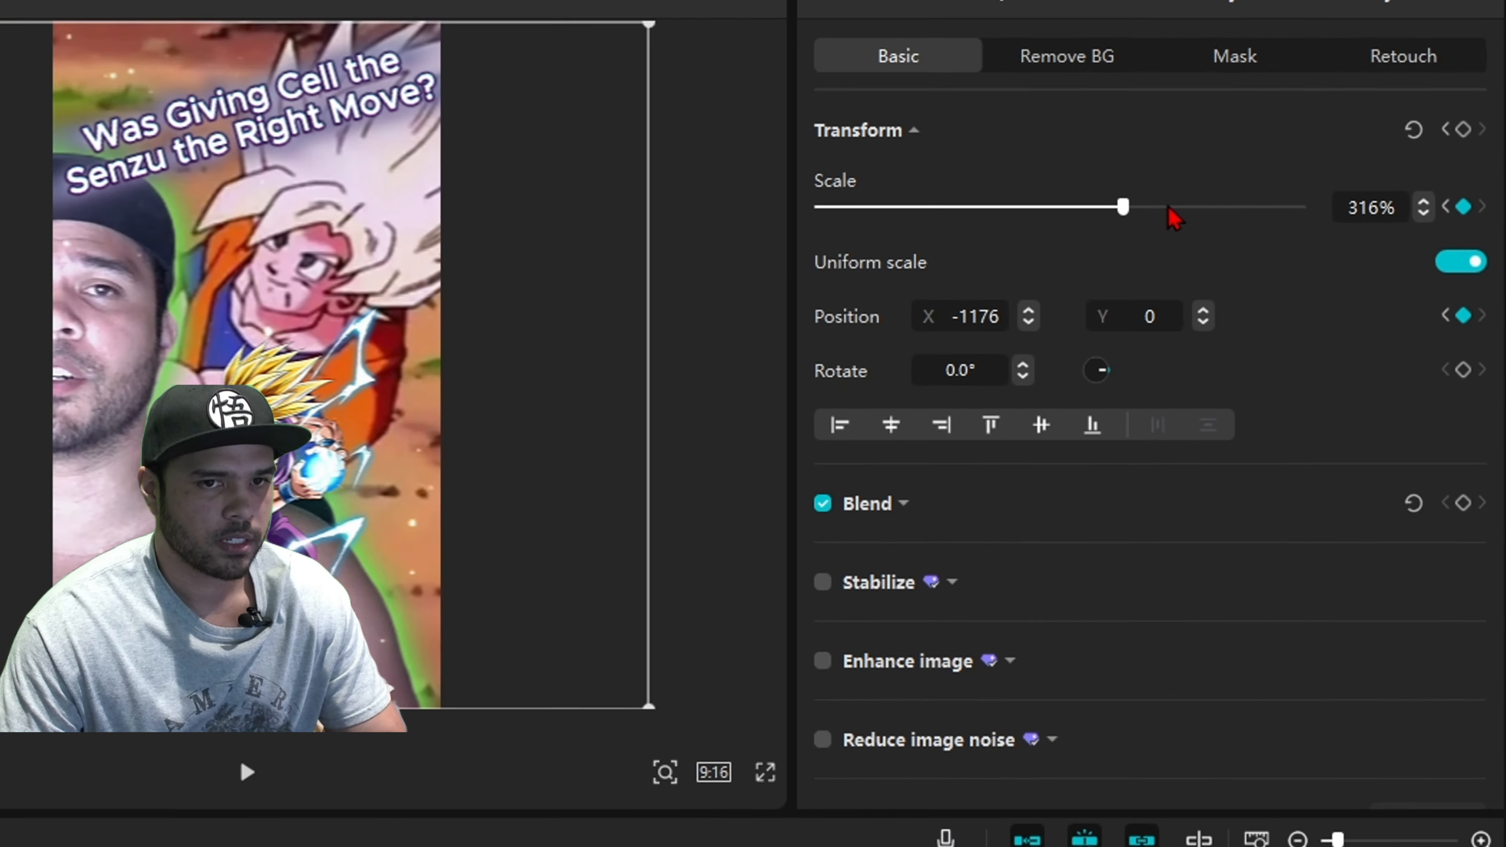
At 00:00:28:03, scale the clip to 442%, reposition it to X -1670, Y 707 to center the character, and play the zoom.
drag(915, 252, 979, 252)
drag(1242, 191, 1303, 189)
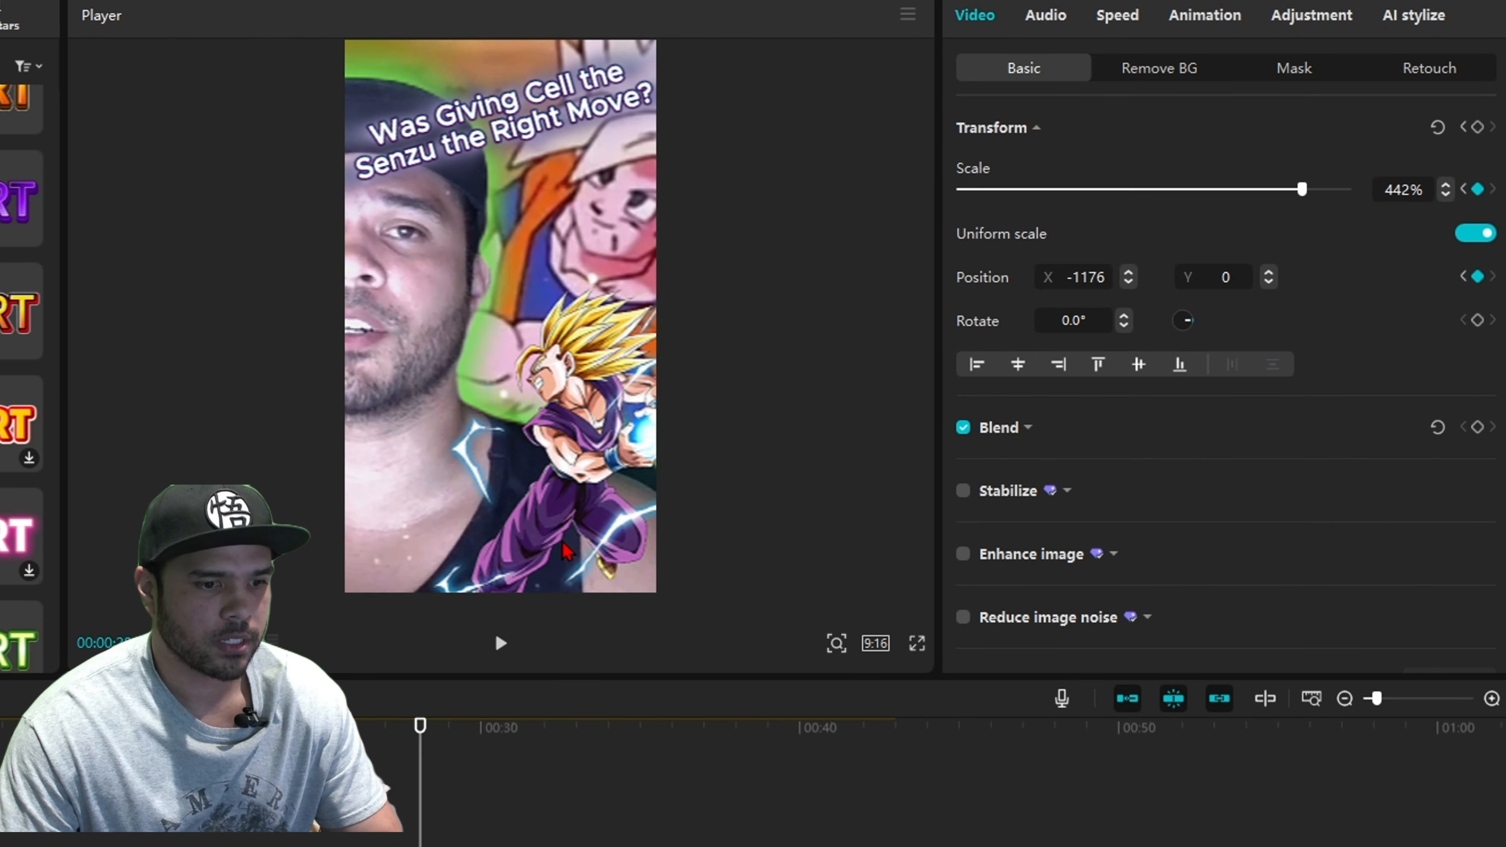
drag(544, 480, 499, 433)
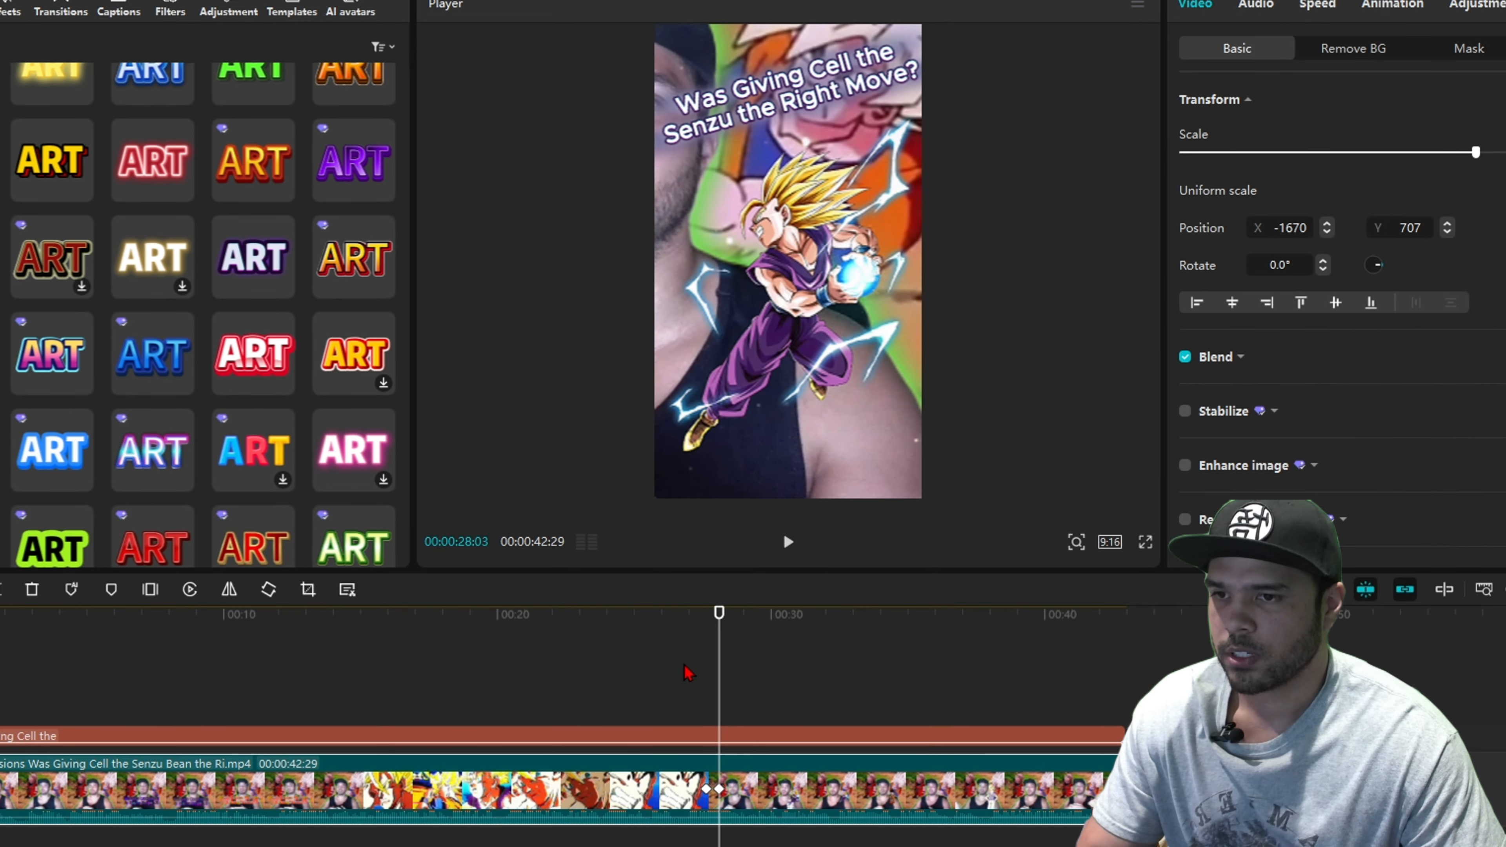
click(685, 665)
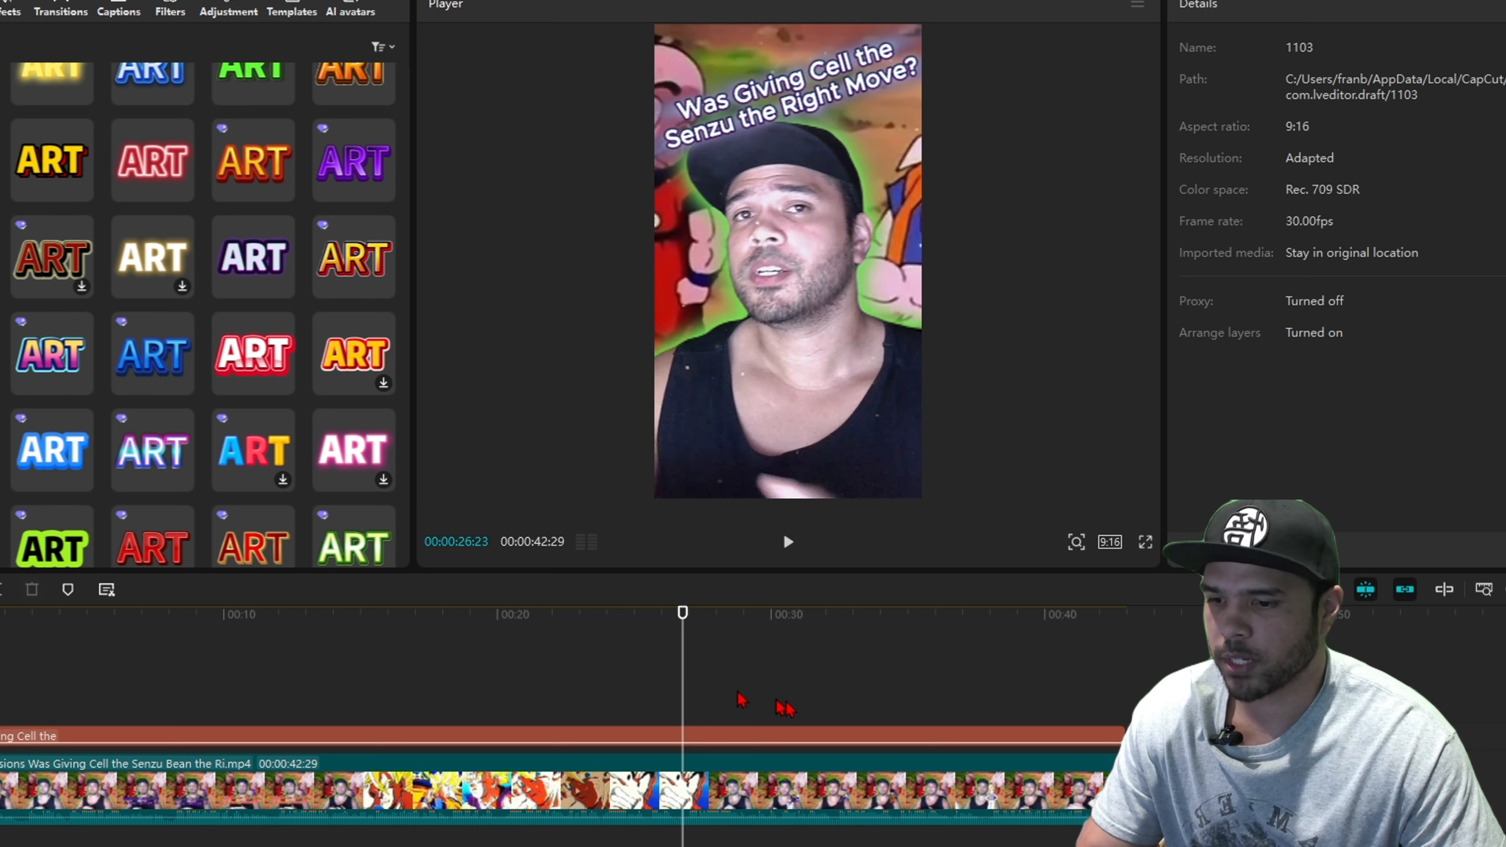
key(space)
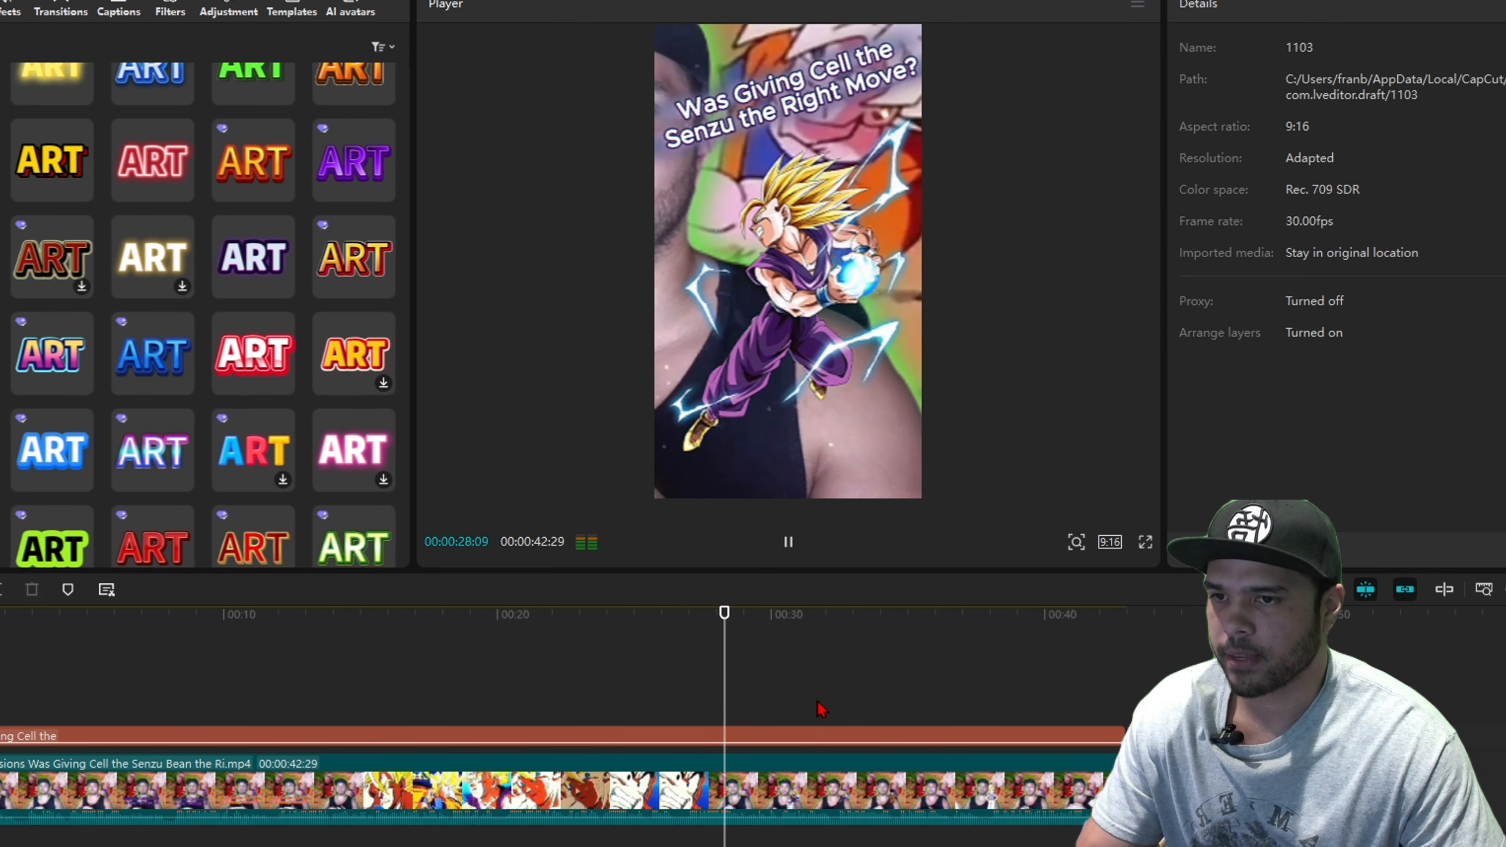
Add scale and position keyframes at 00:00:29:27 to hold the zoomed framing until just before the character disappears.
click(897, 807)
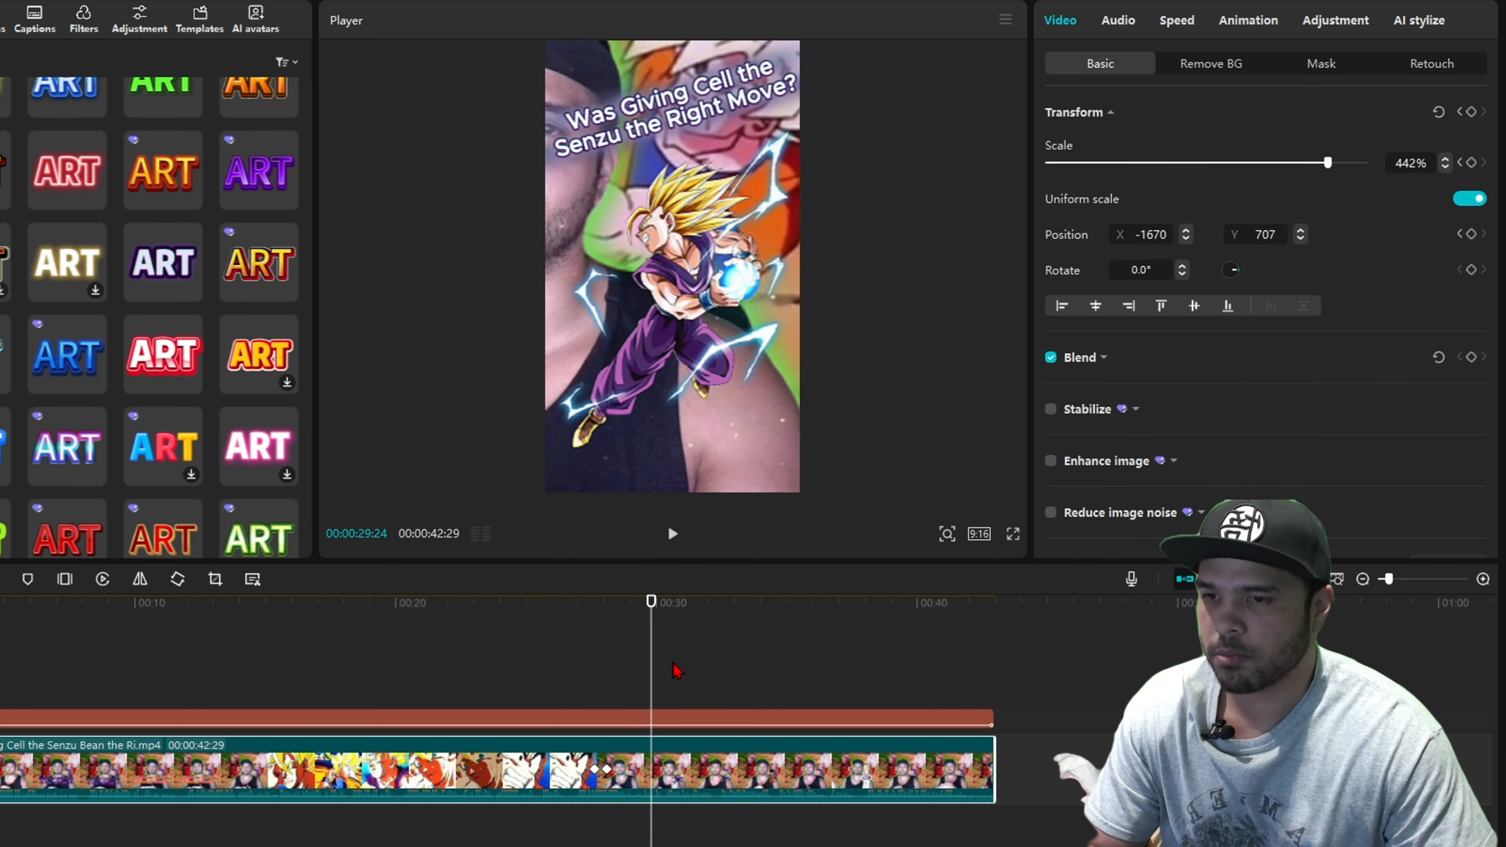
key(space)
click(253, 831)
key(space)
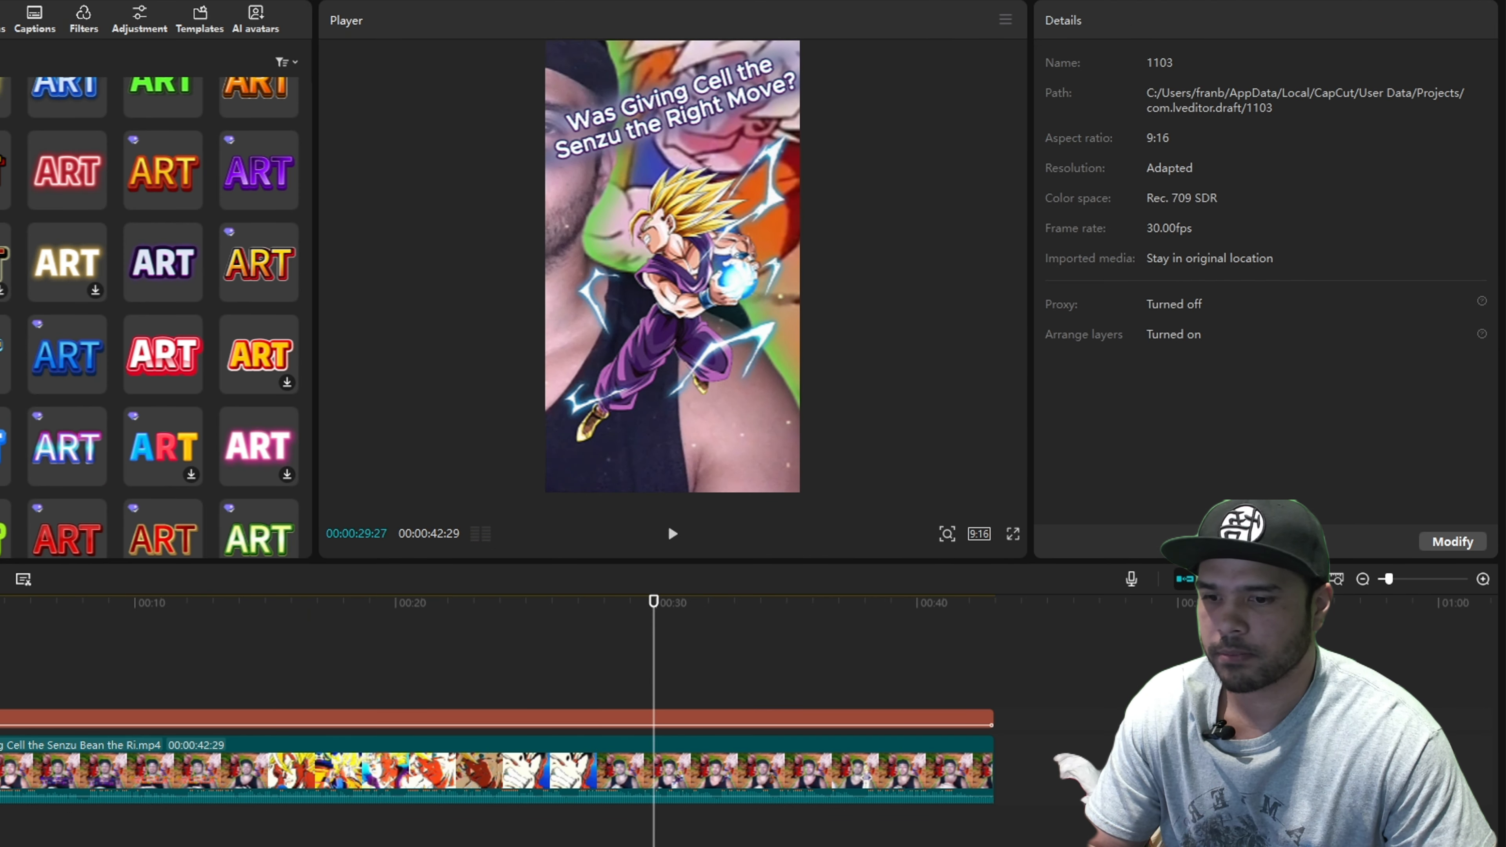
click(869, 739)
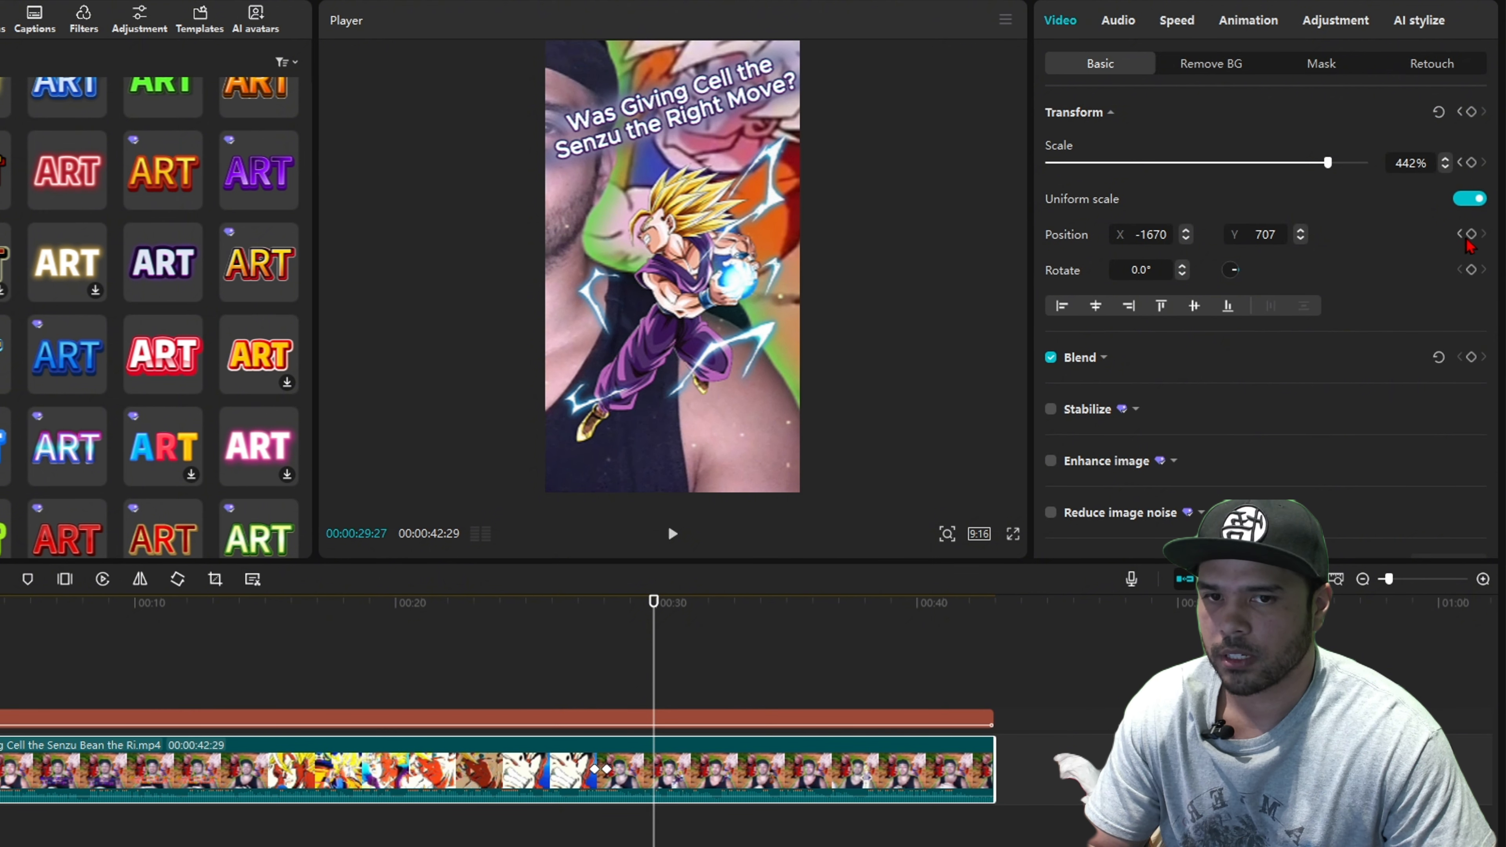
click(1472, 162)
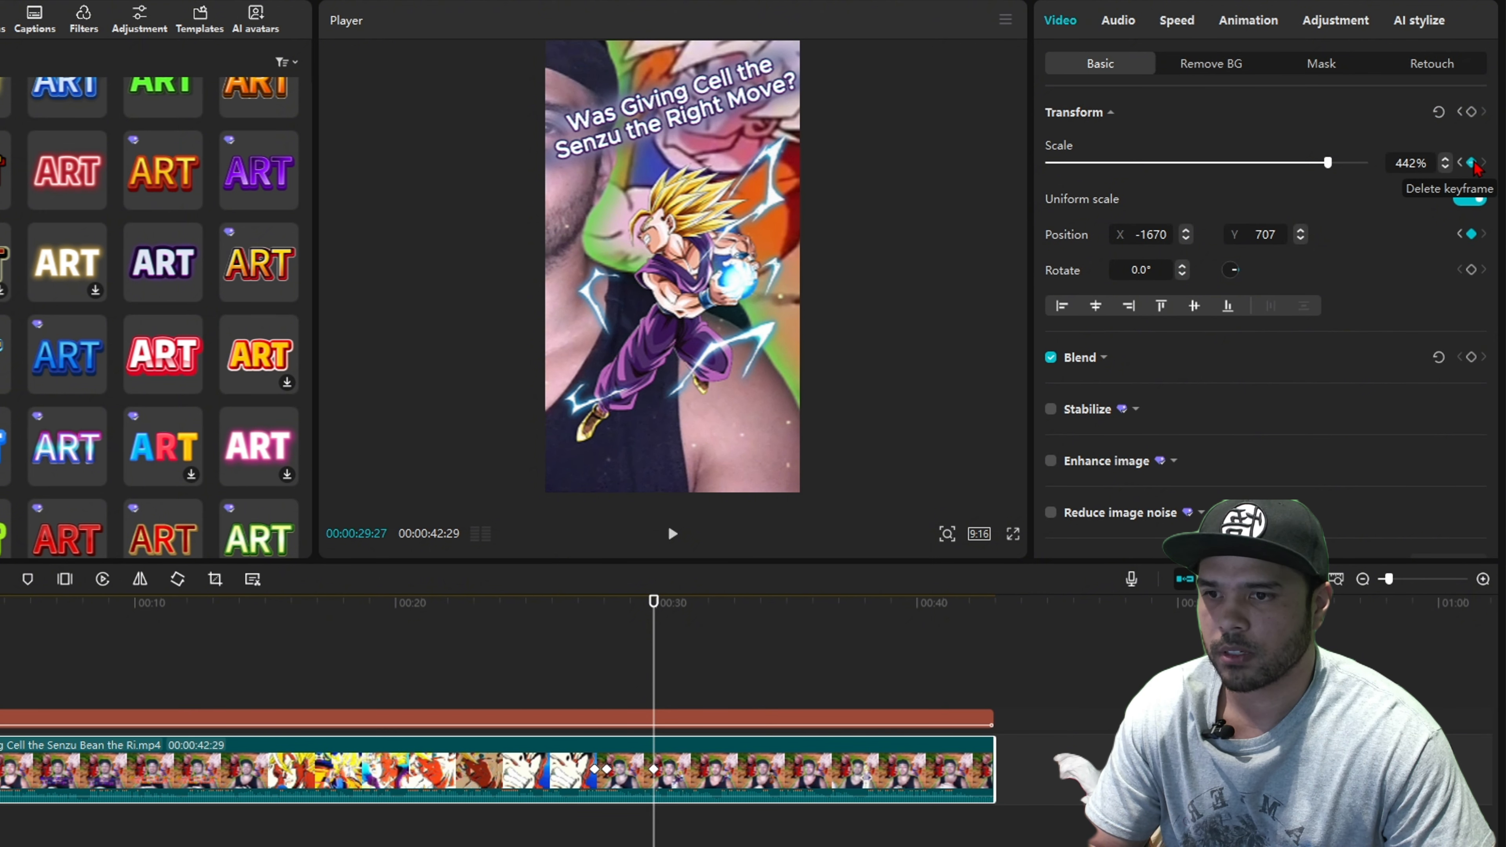
Add keyframes at 00:00:30:15 that return the clip to position X 0, Y 0 and scale 316%.
key(space)
key(space)
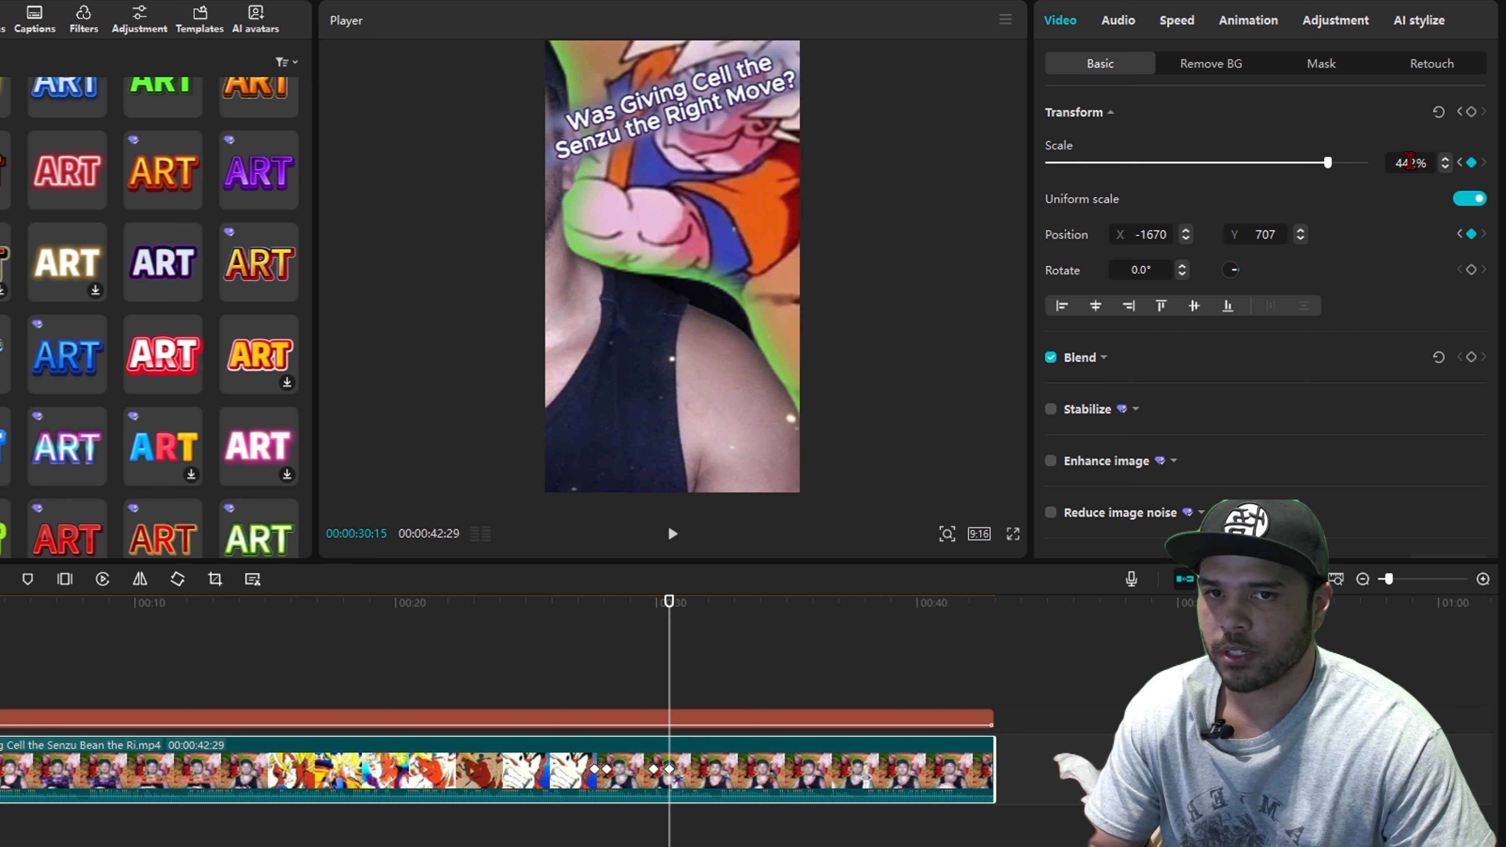
drag(589, 283, 792, 365)
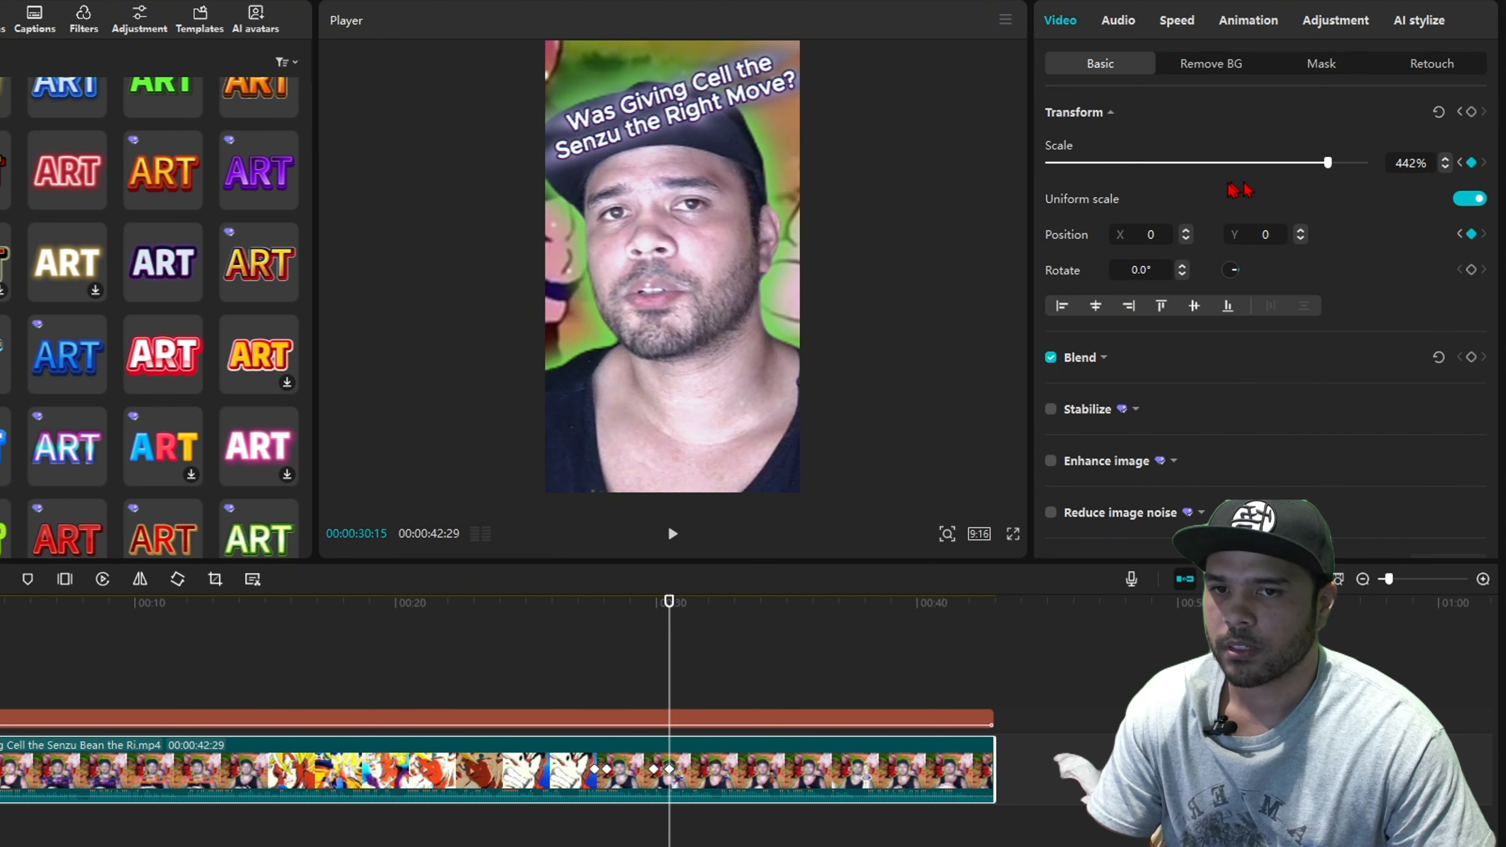
click(1402, 162)
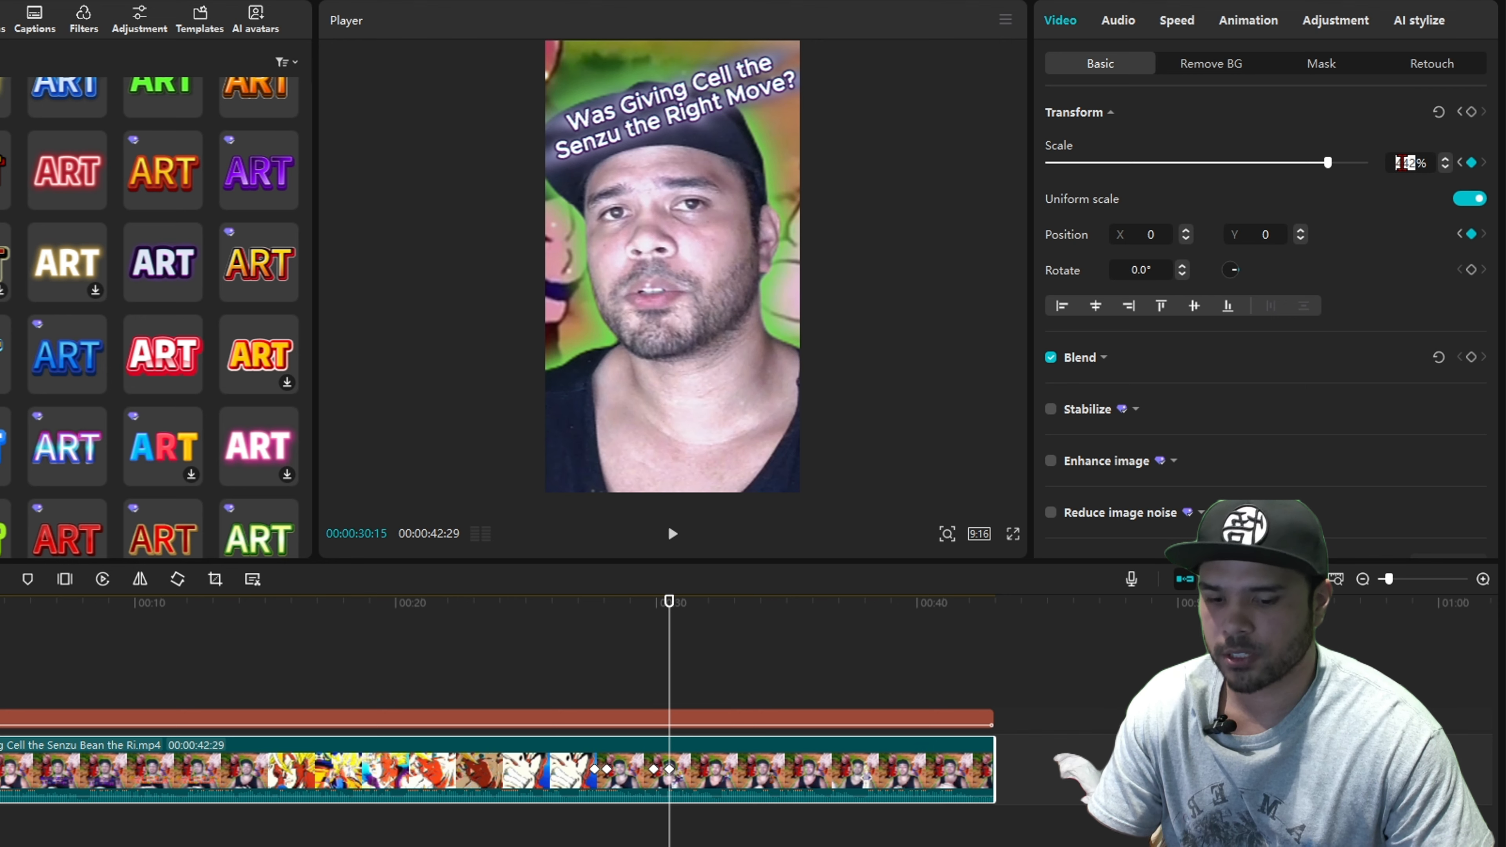
text(316)
key(Return)
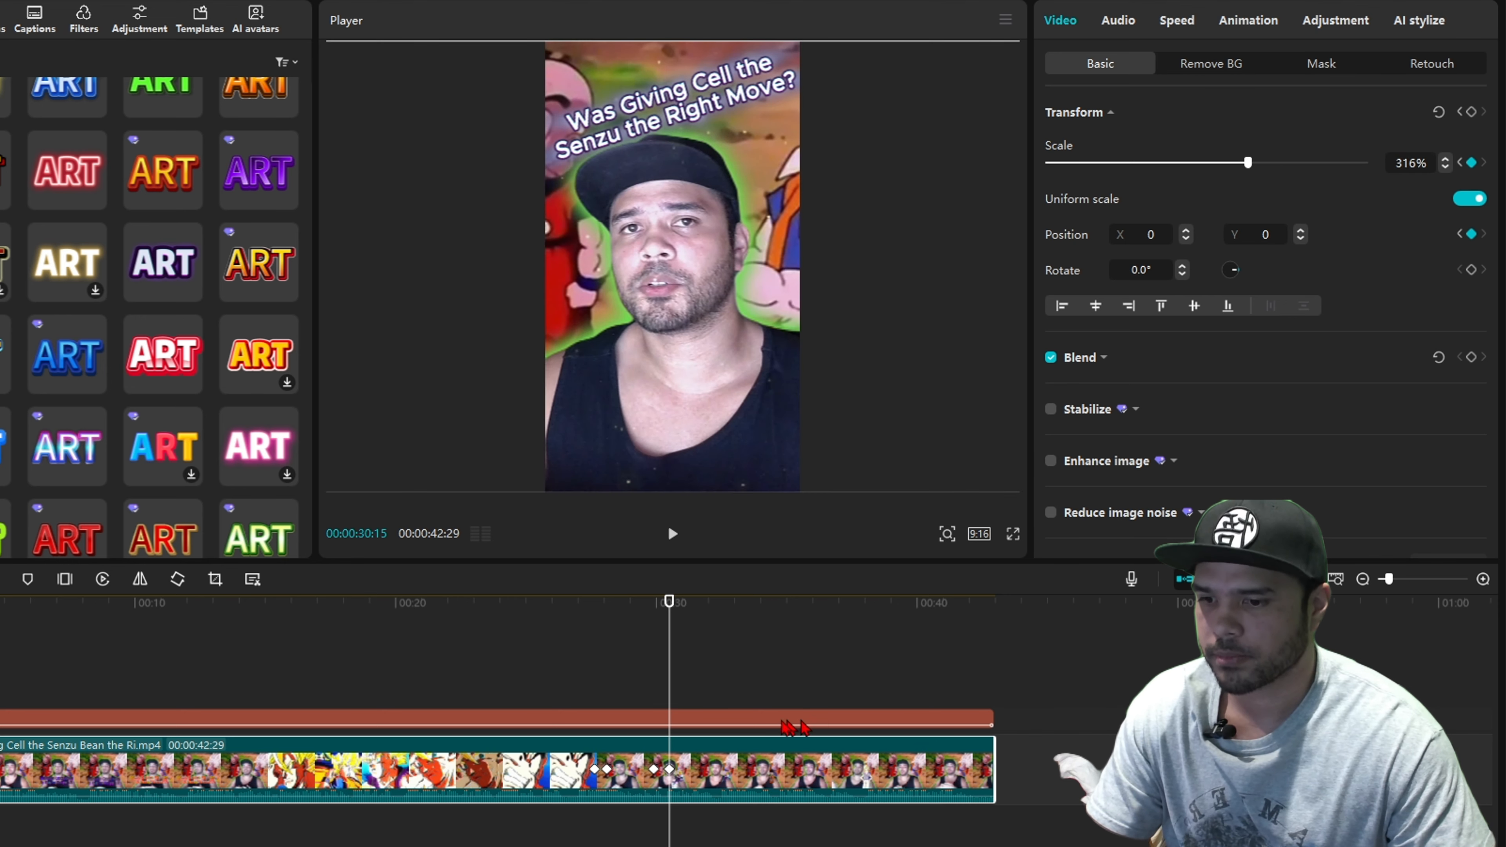
Play the clip from before the first keyframe through the zoom in and back out.
click(563, 682)
key(space)
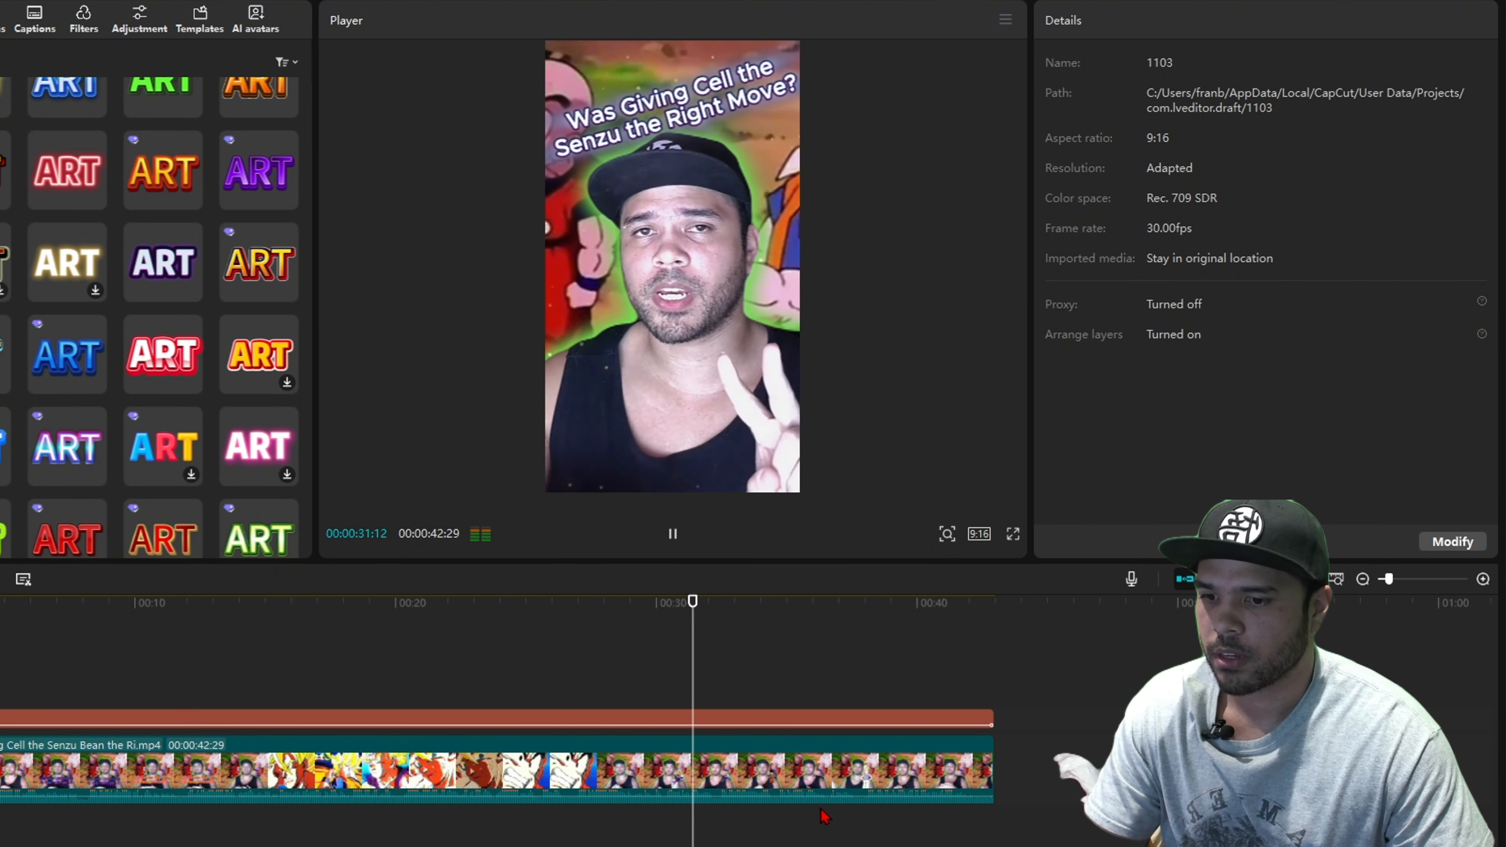
key(space)
Move the clip's first keyframe to 00:00:28:02, directly before the second one, to make the zoom-in abrupt.
click(592, 765)
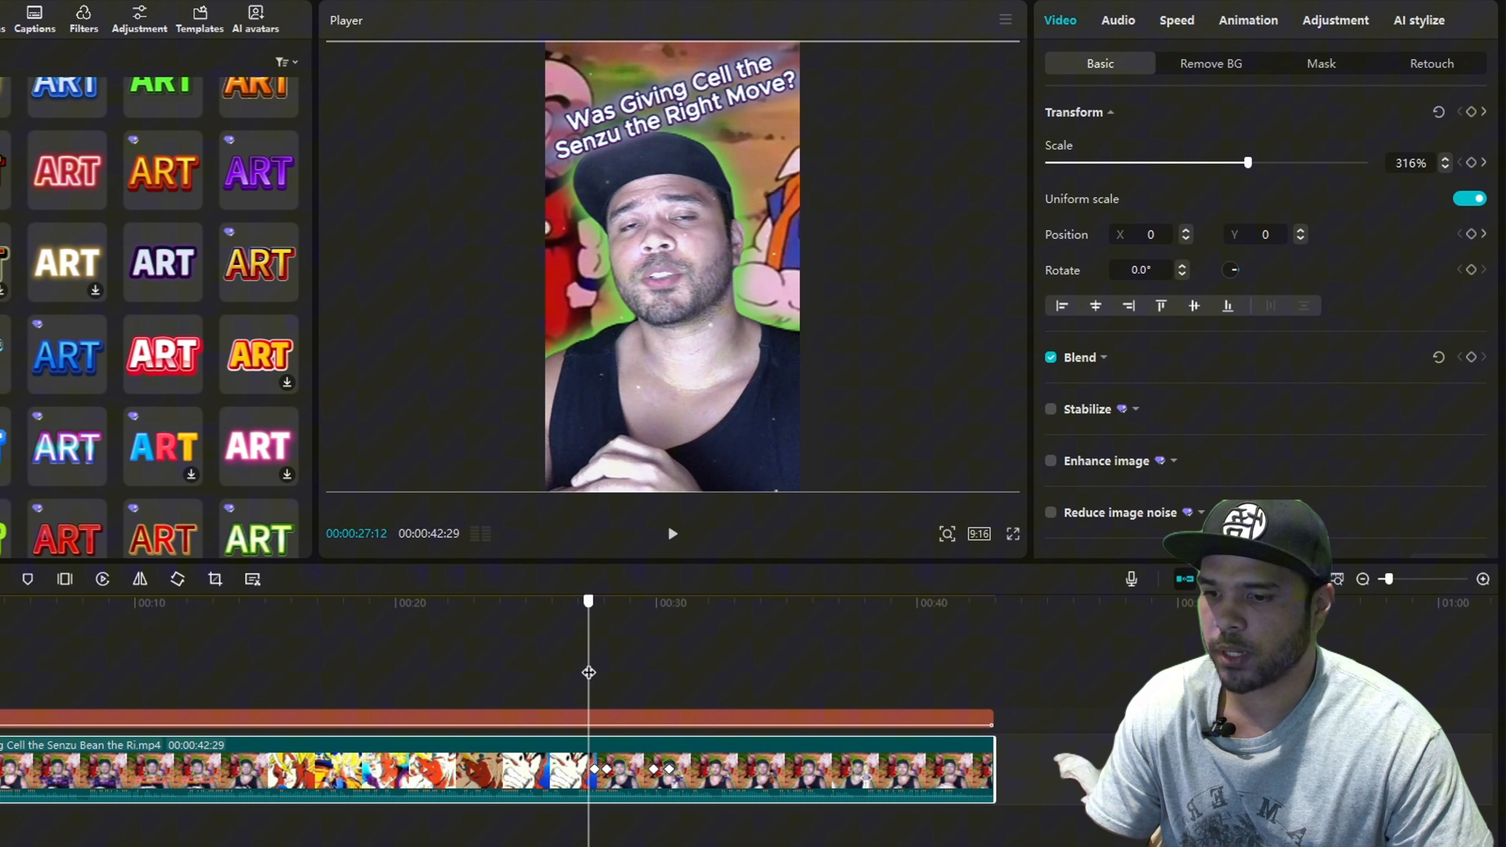
click(597, 771)
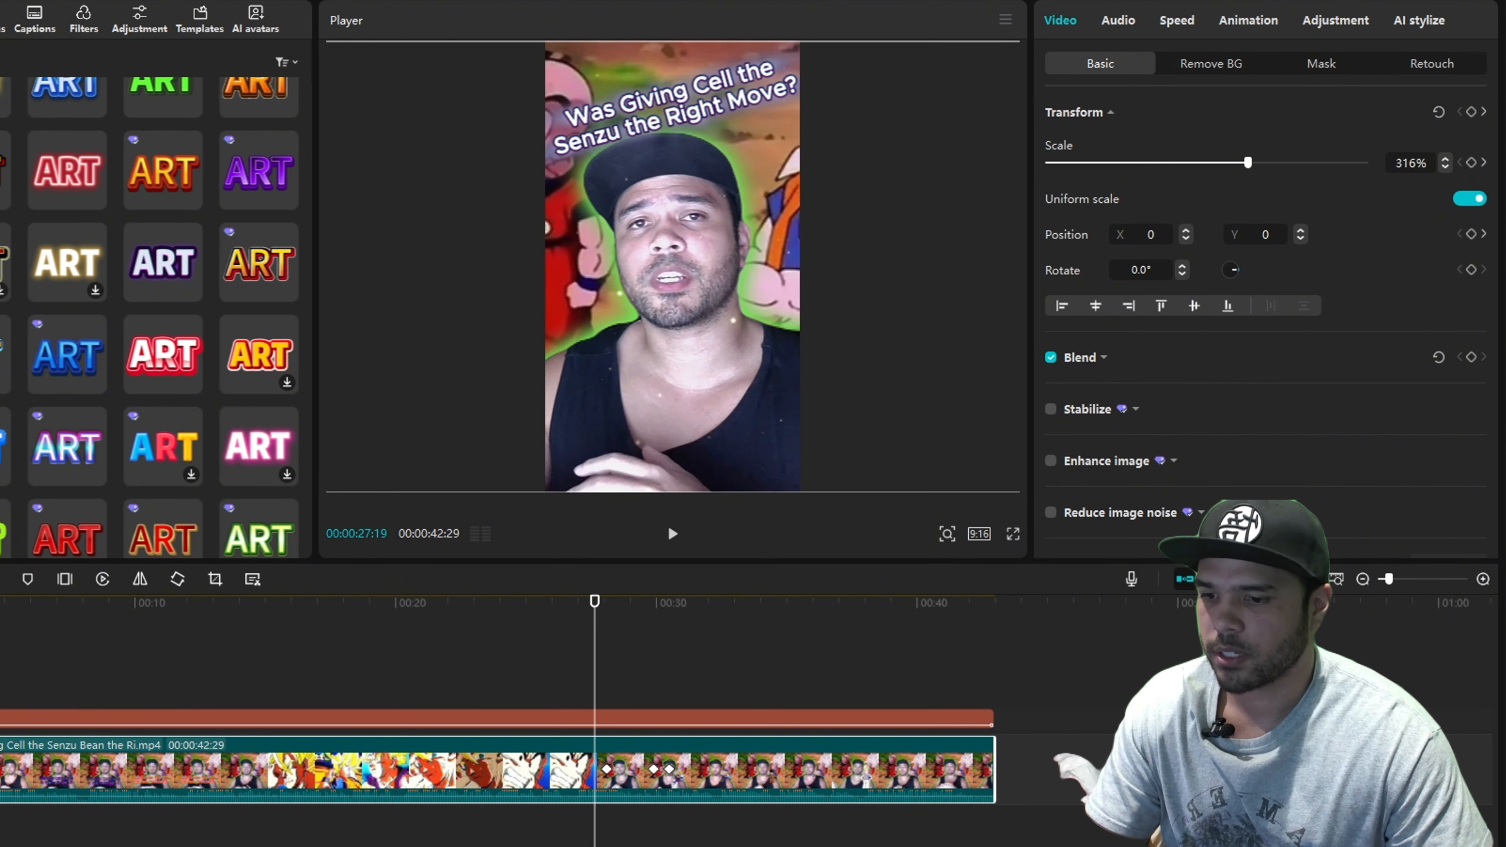
scroll(616, 778, up, 3)
right_click(652, 784)
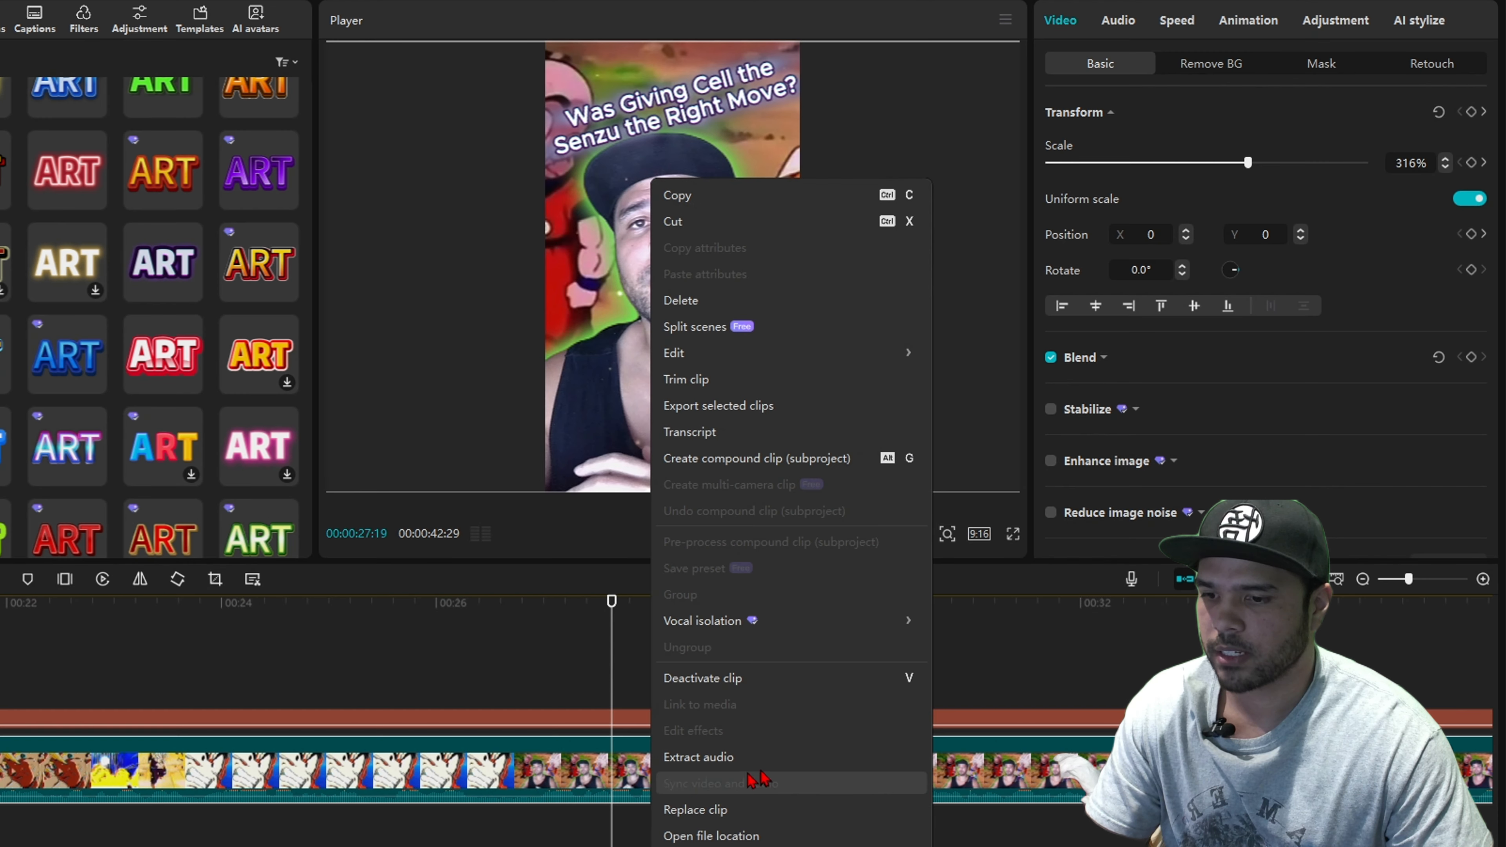
click(602, 663)
scroll(811, 694, up, 3)
scroll(821, 718, up, 2)
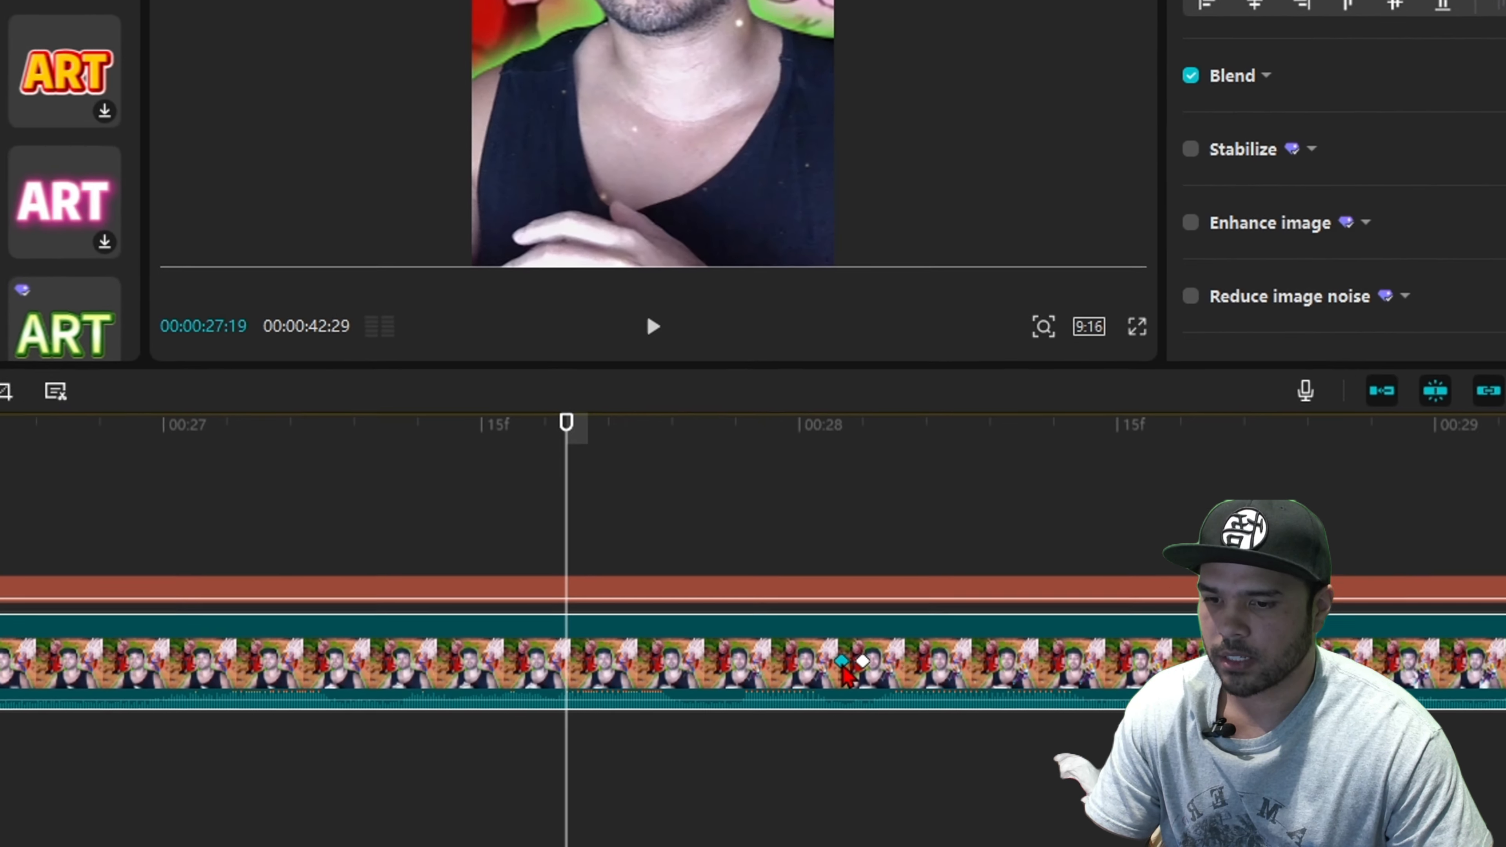
drag(844, 667, 405, 683)
drag(295, 568, 948, 575)
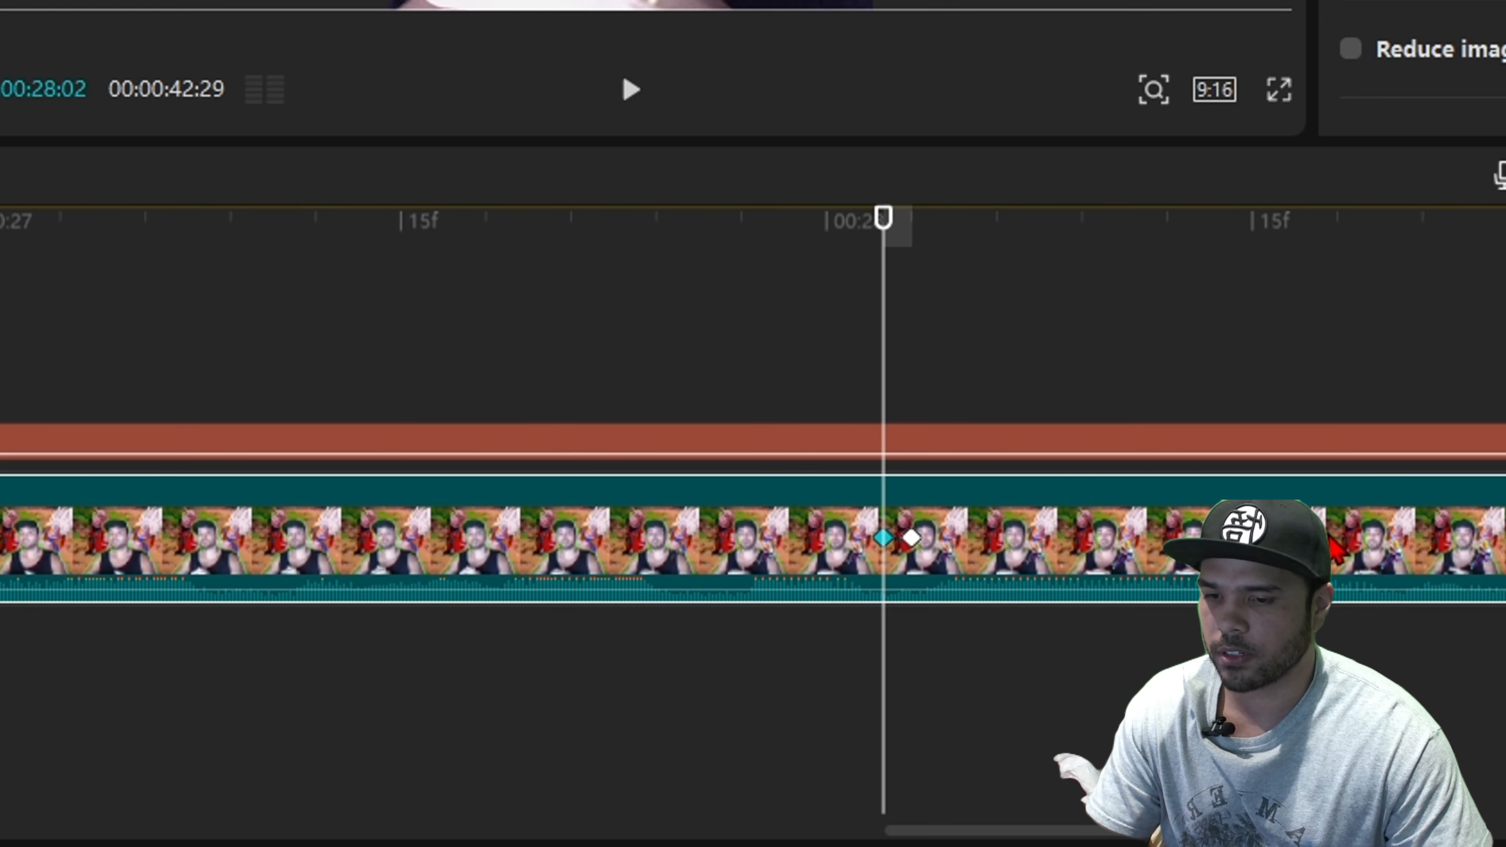
Replay the section around the moved keyframe to check the abrupt zoom, and continue through the following character shot.
scroll(1147, 431, down, 4)
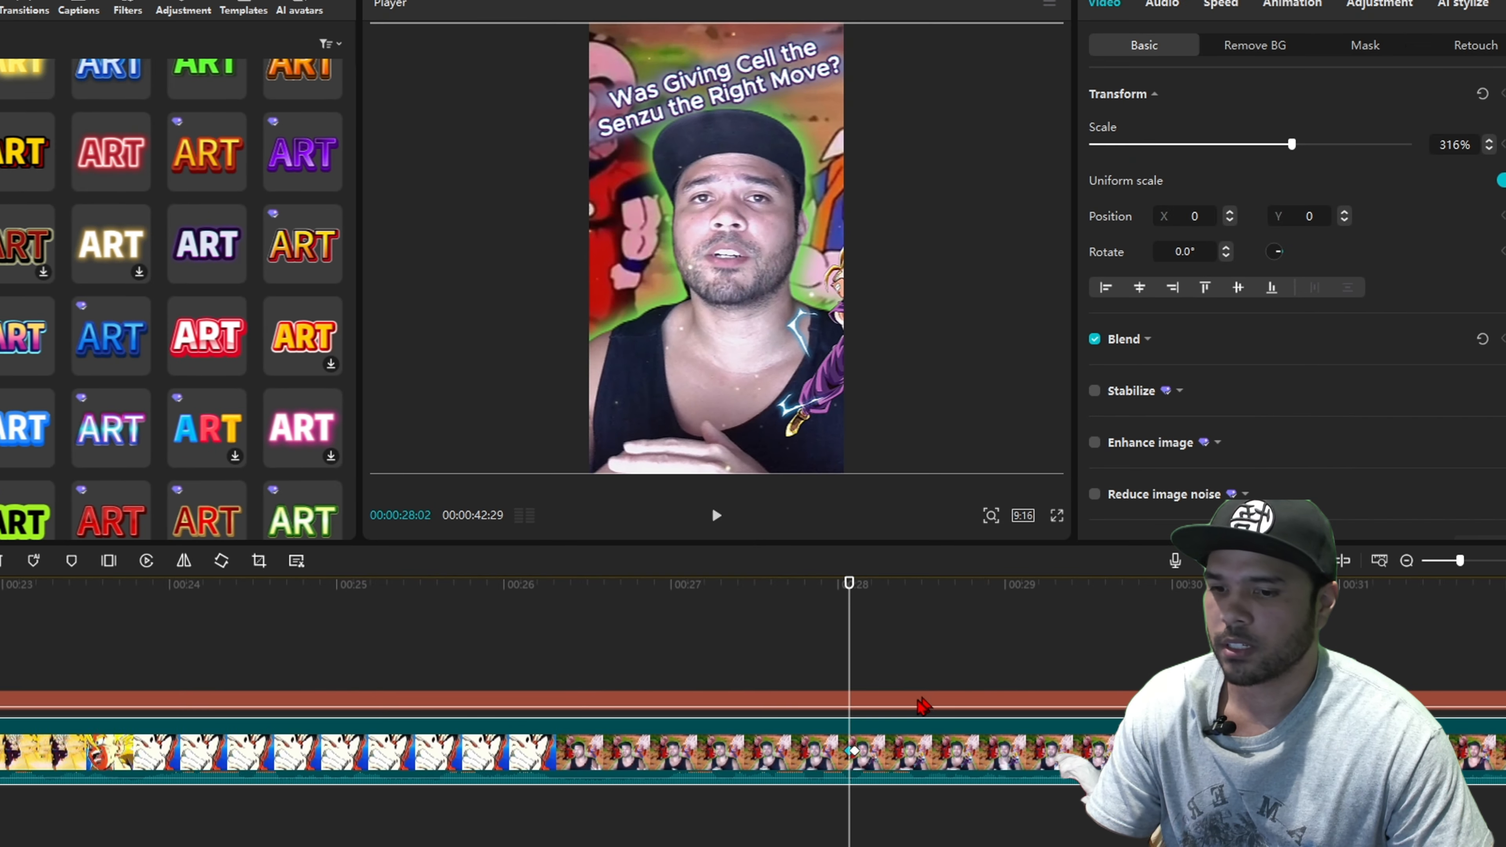
scroll(923, 706, down, 5)
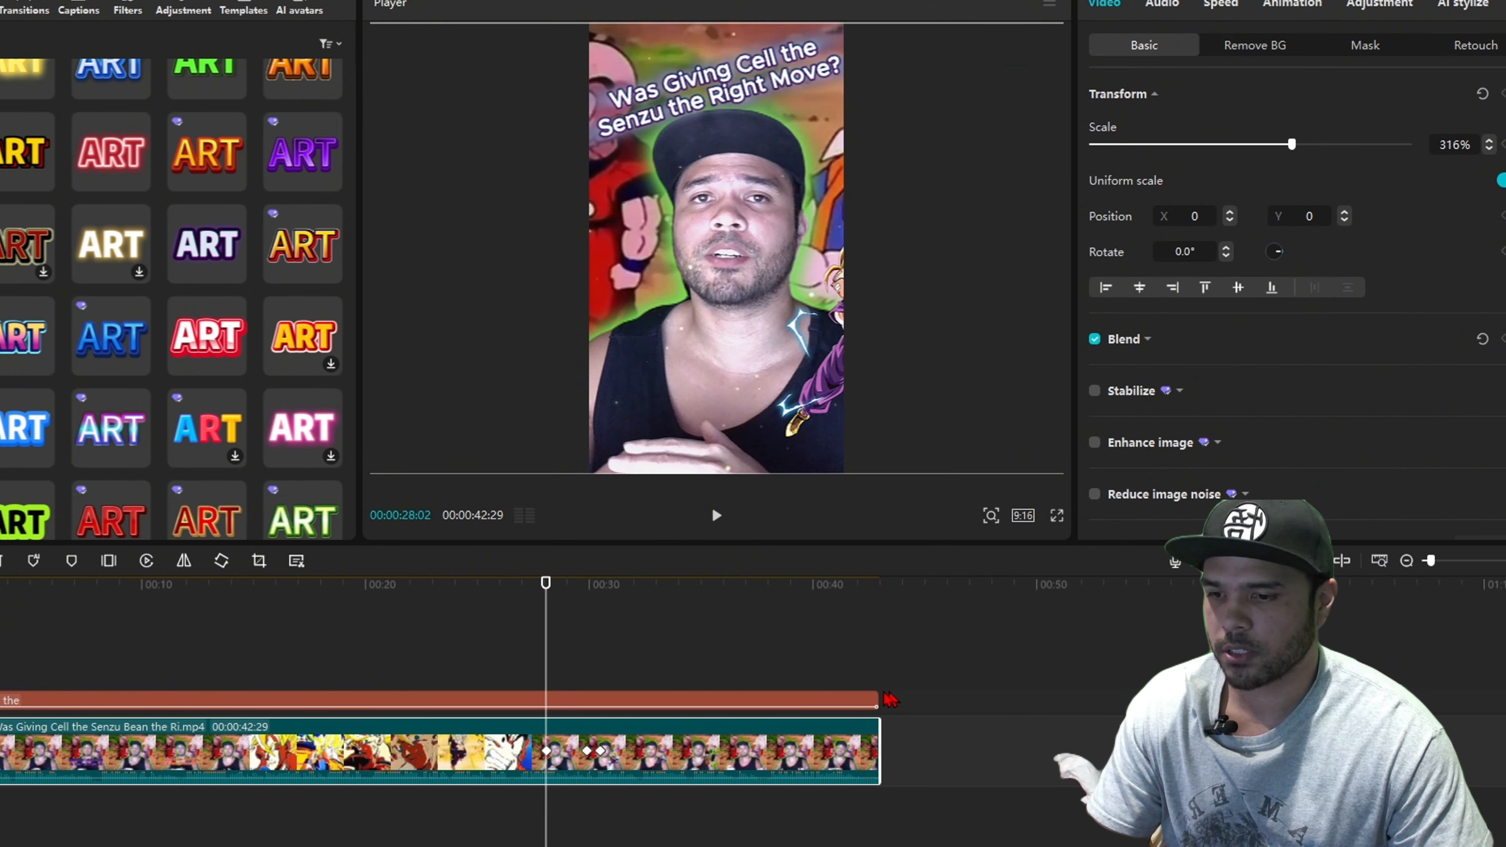
click(537, 666)
key(space)
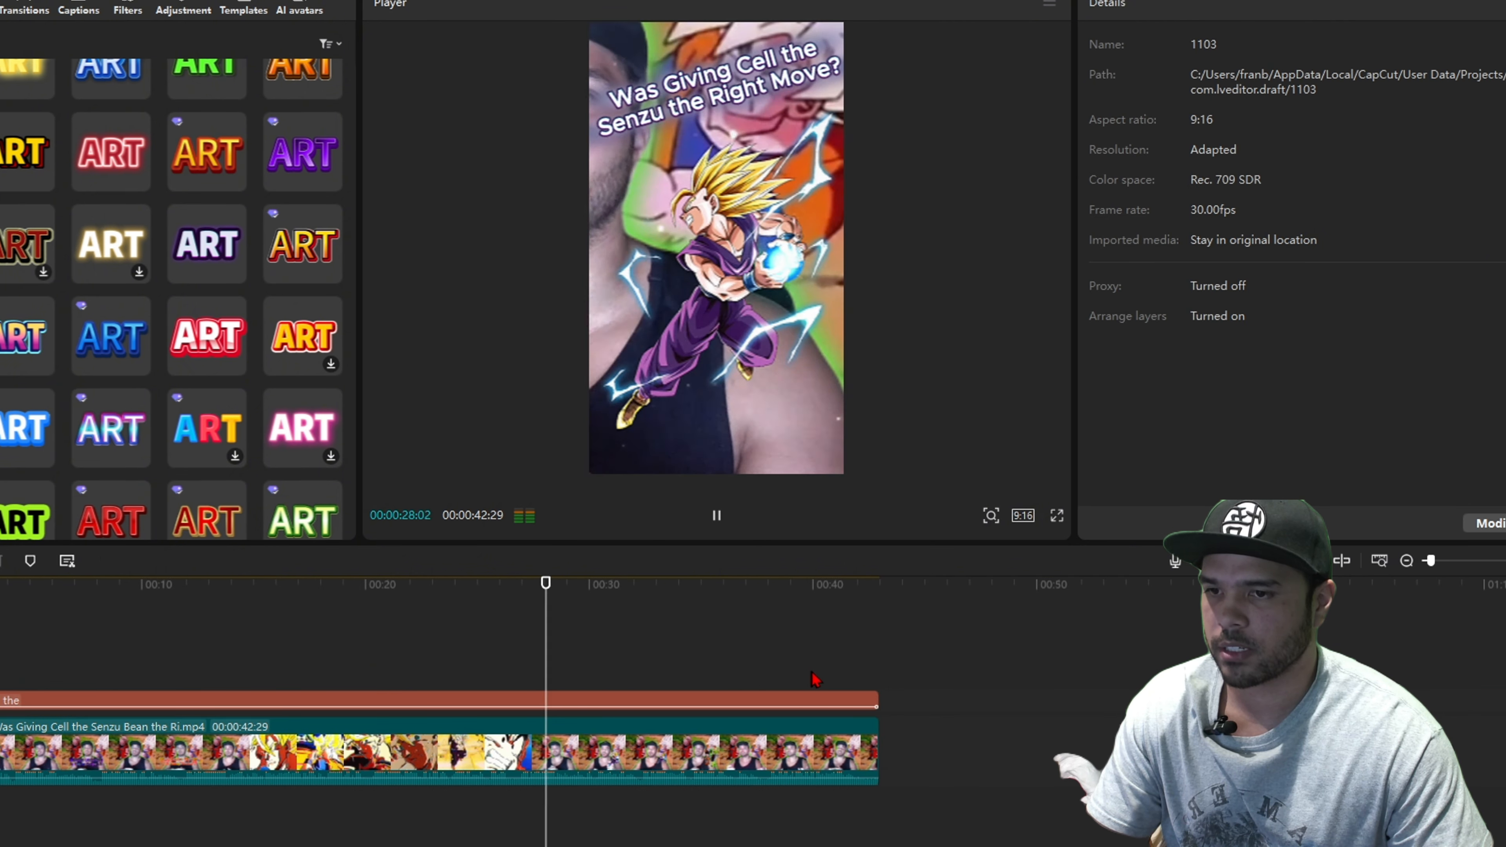
click(541, 646)
key(space)
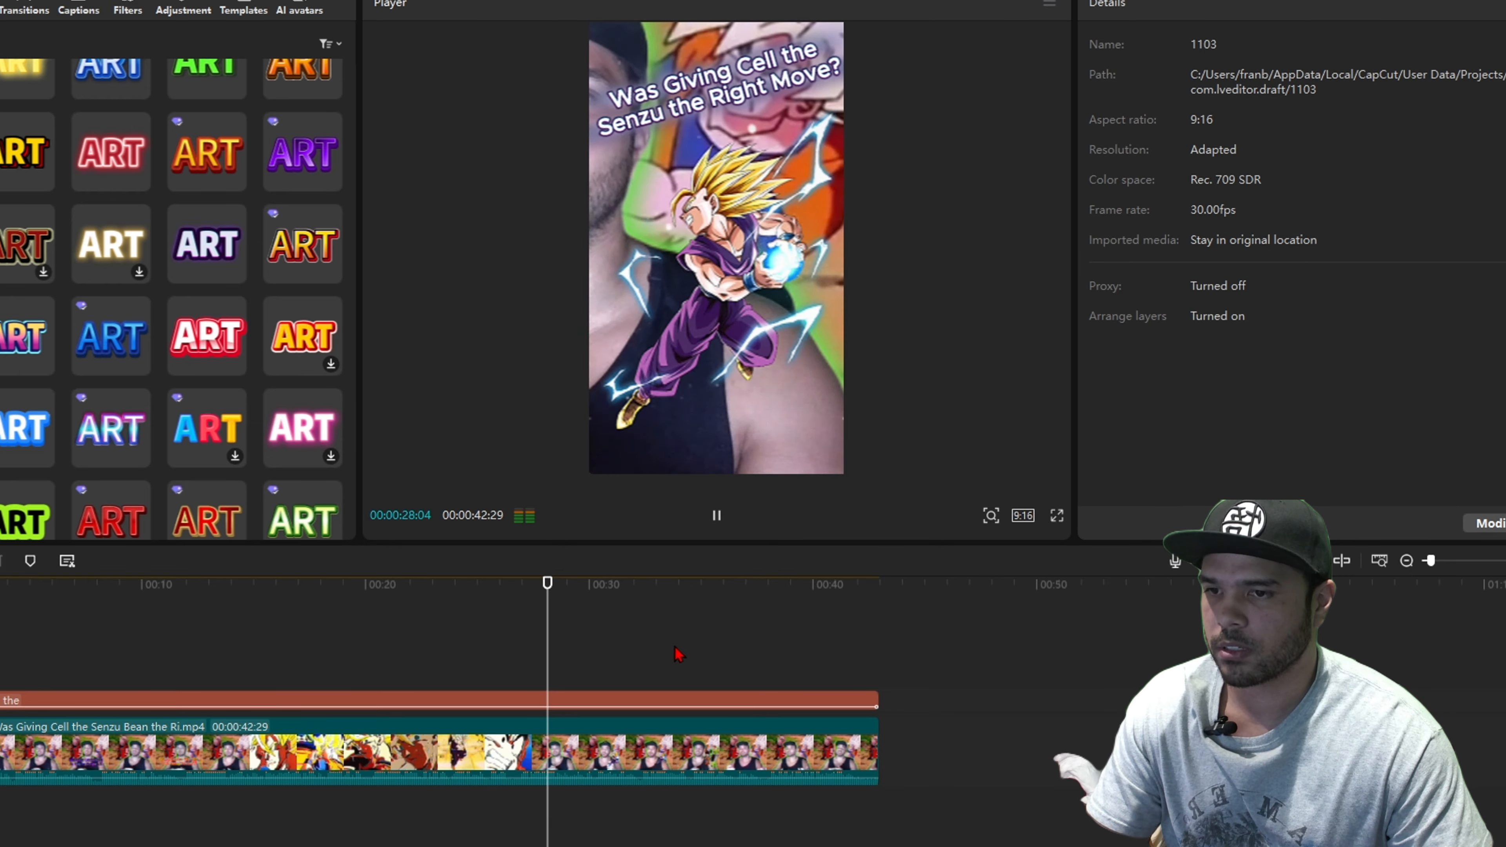
click(518, 648)
key(space)
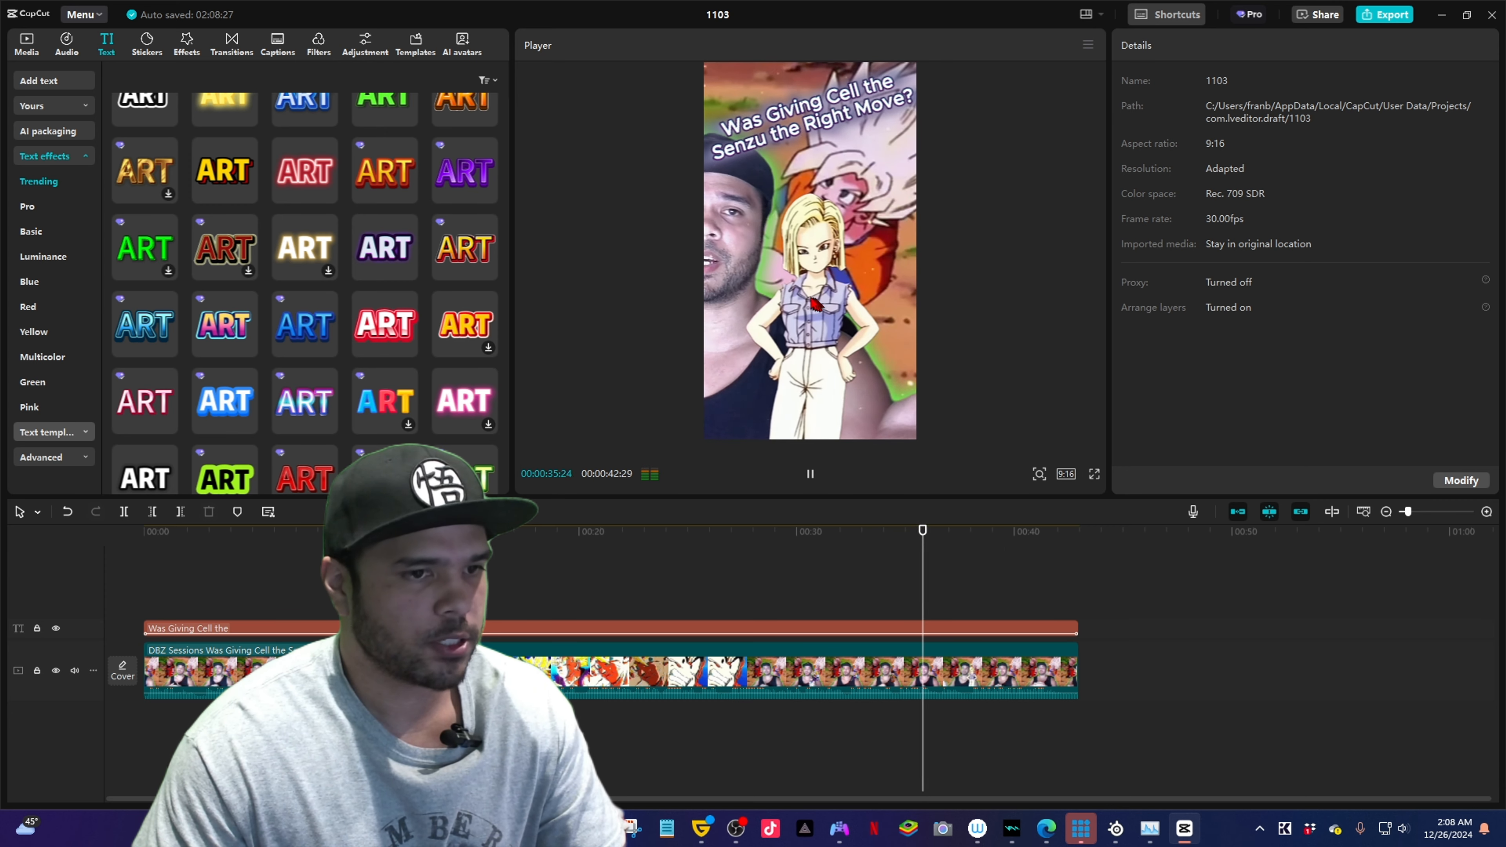
key(space)
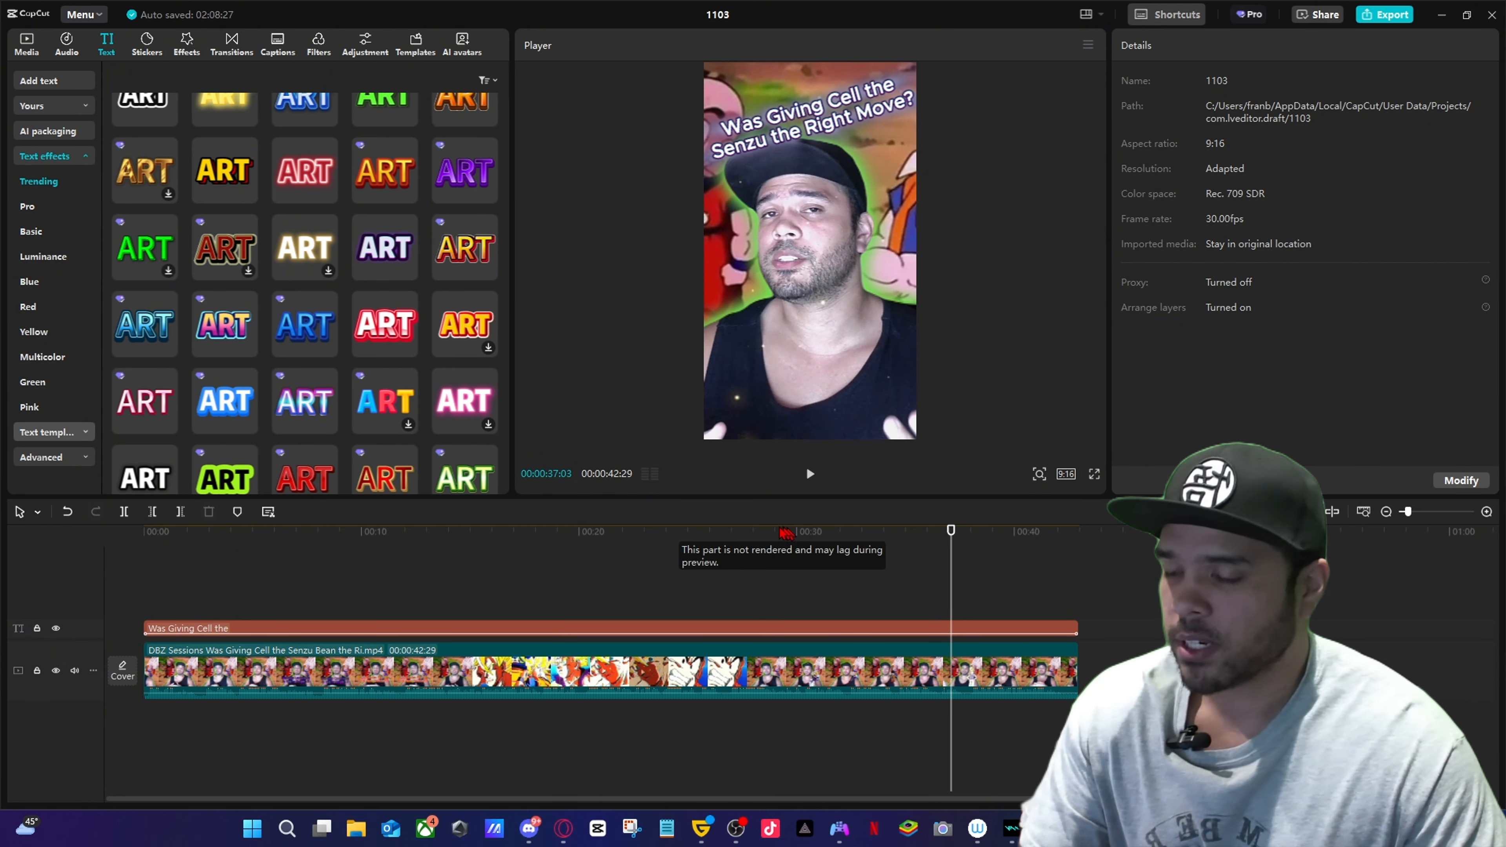
Return to the start of the video and browse the Title and Social media text templates.
click(141, 537)
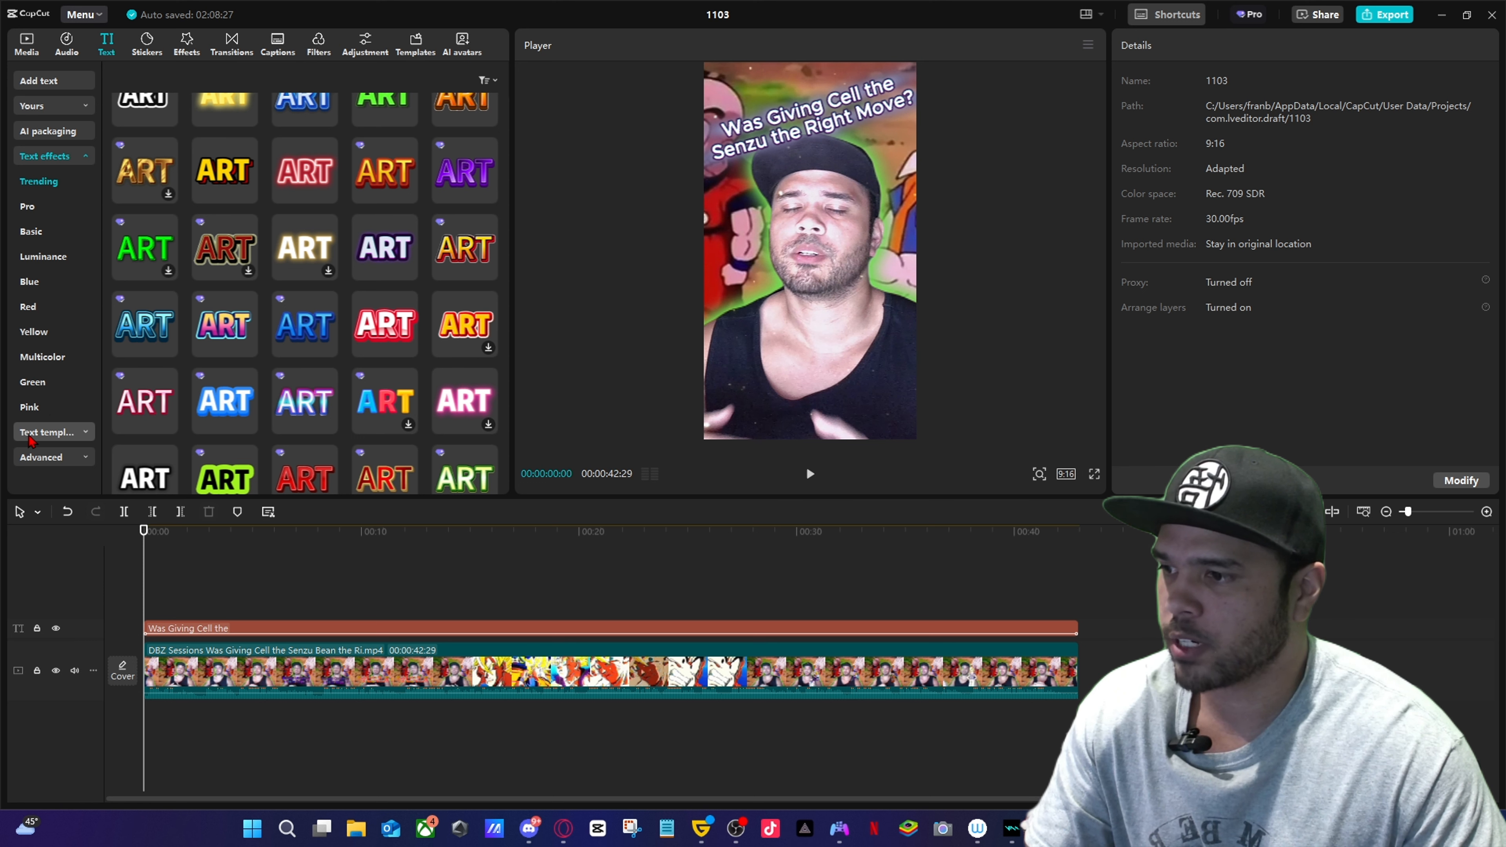
click(52, 432)
click(44, 282)
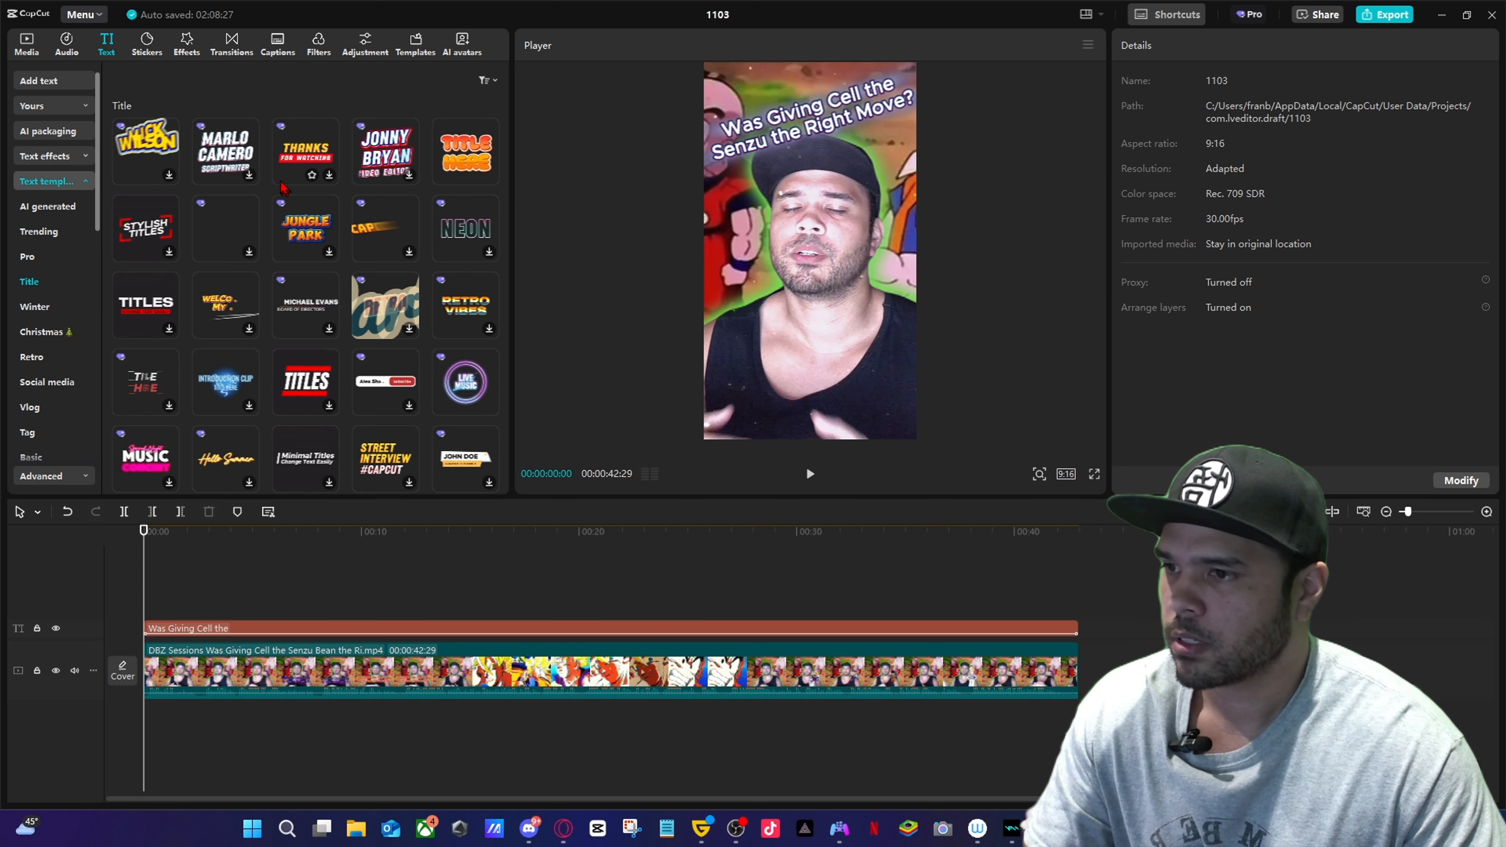
scroll(78, 414, down, 5)
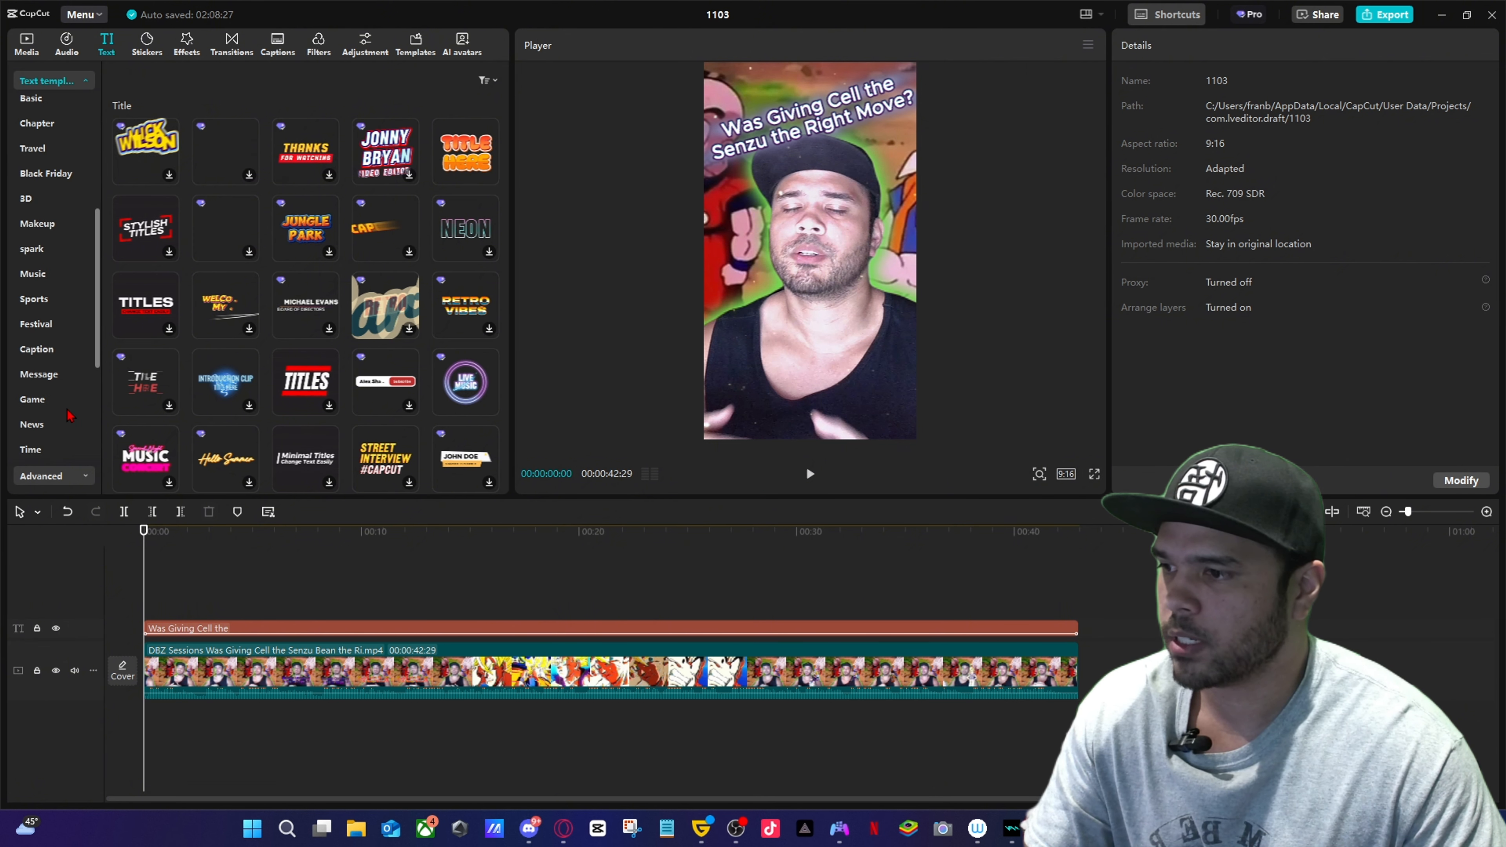
click(52, 212)
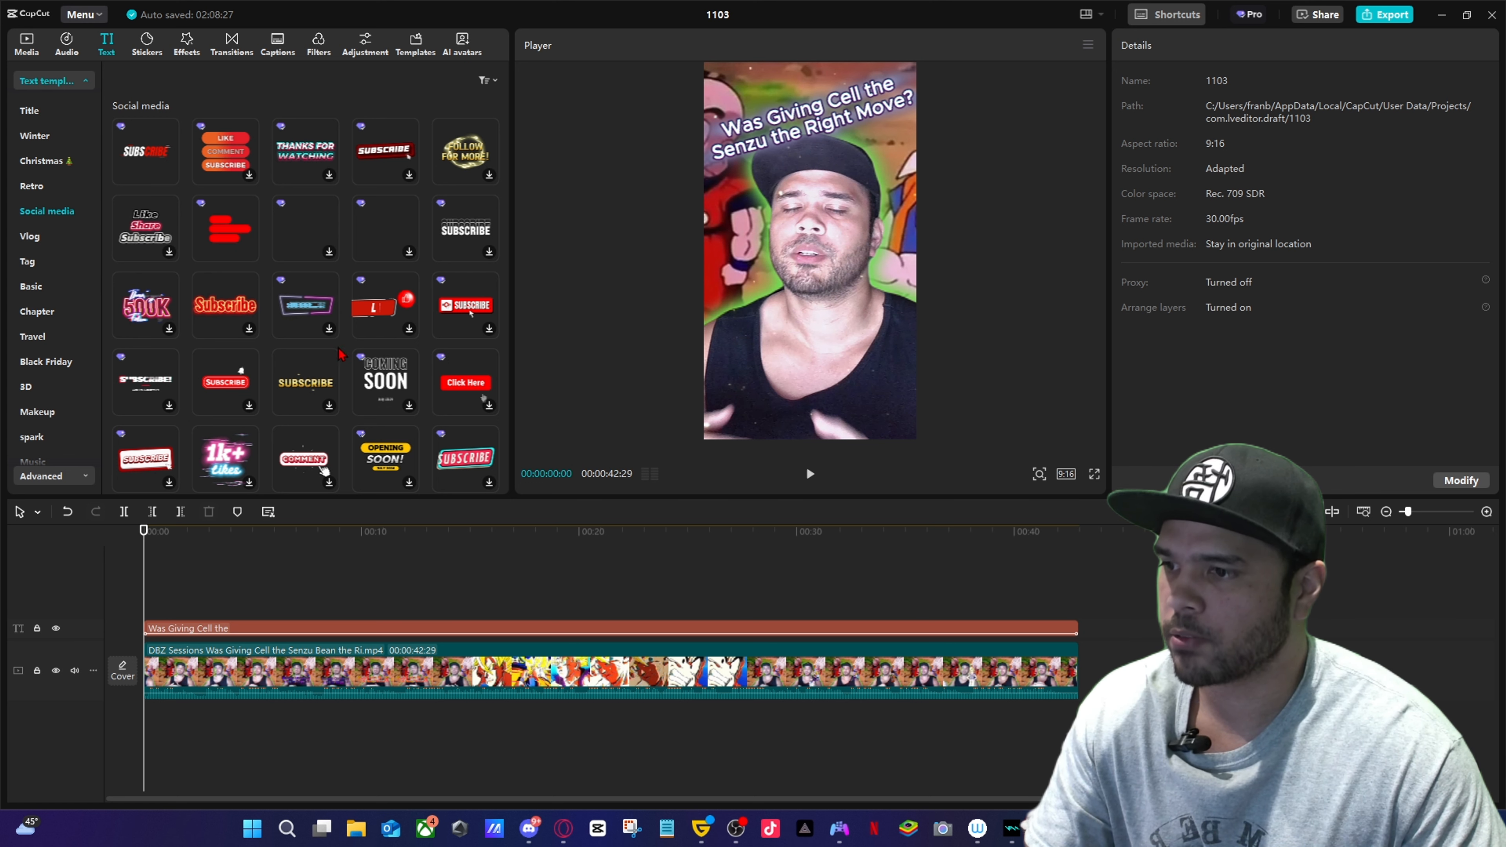
scroll(440, 362, down, 3)
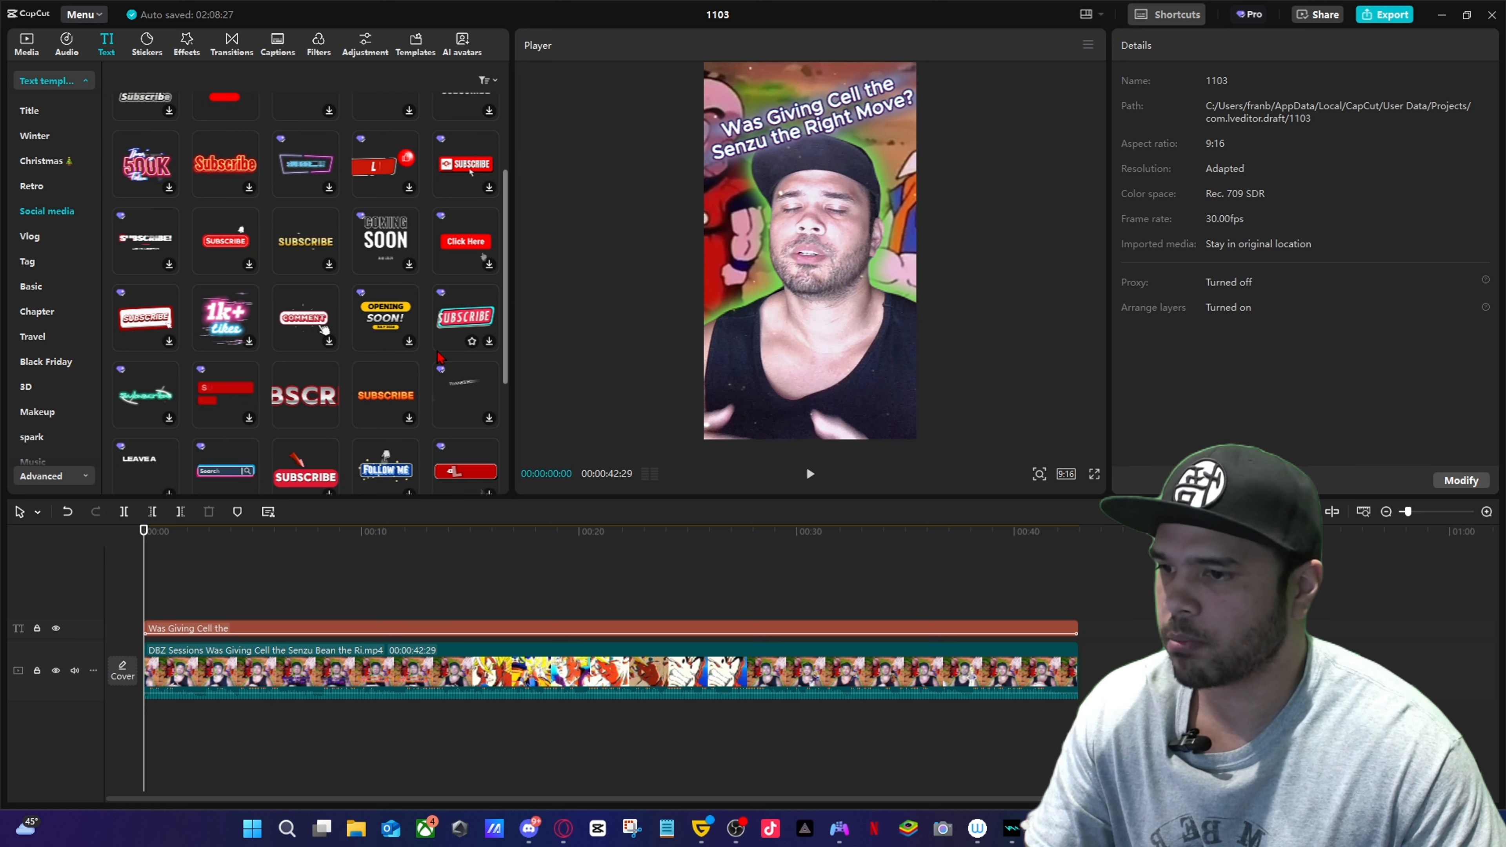
scroll(439, 358, down, 1)
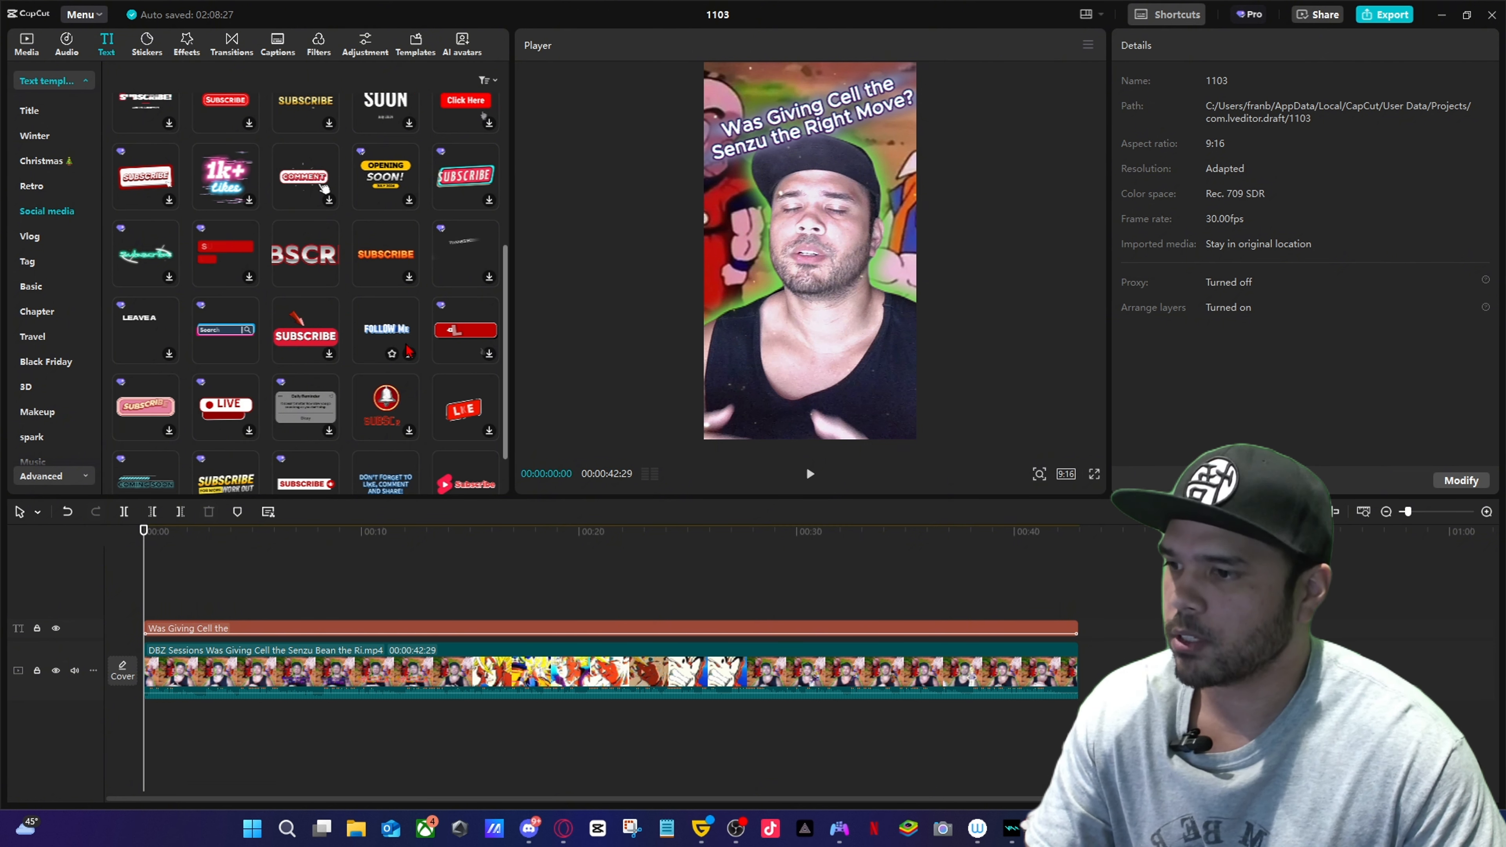
scroll(409, 351, down, 6)
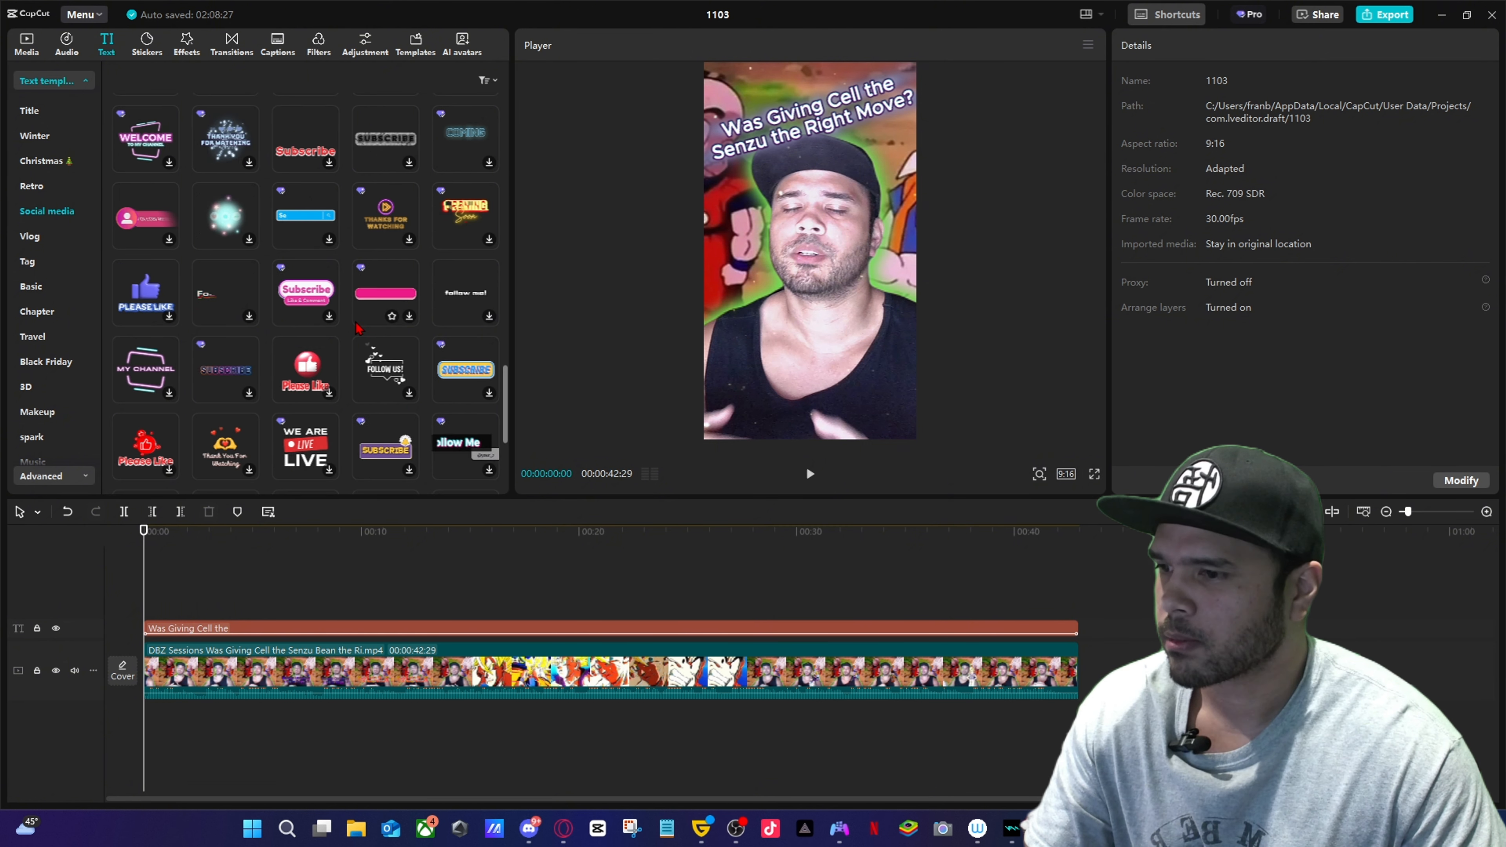
scroll(357, 327, up, 8)
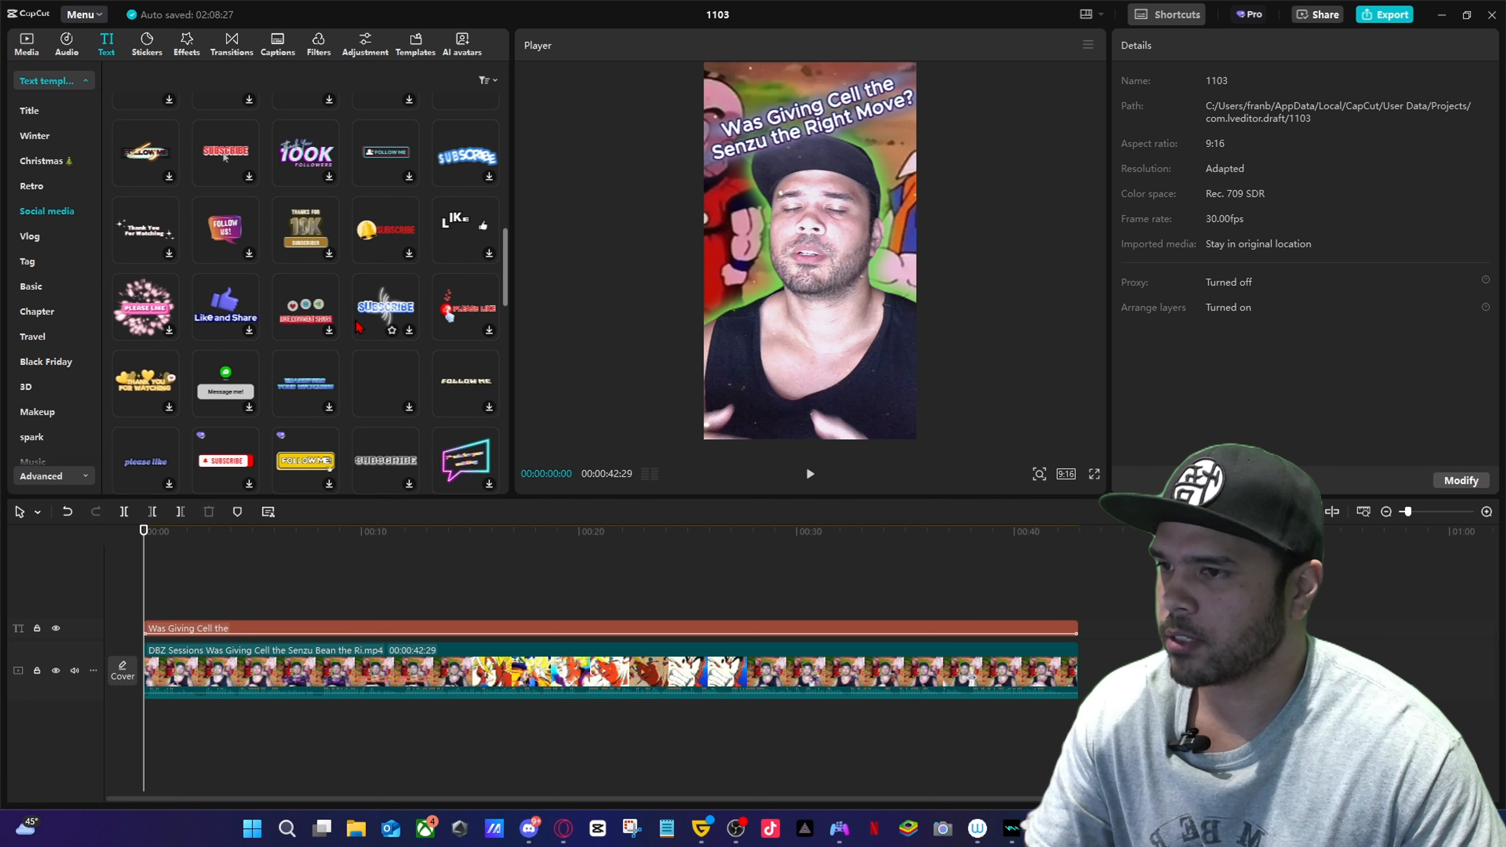
Add the red Subscribe template with the Shorts icon across the whole clip and change its text to SquallRush.
drag(480, 370, 1079, 605)
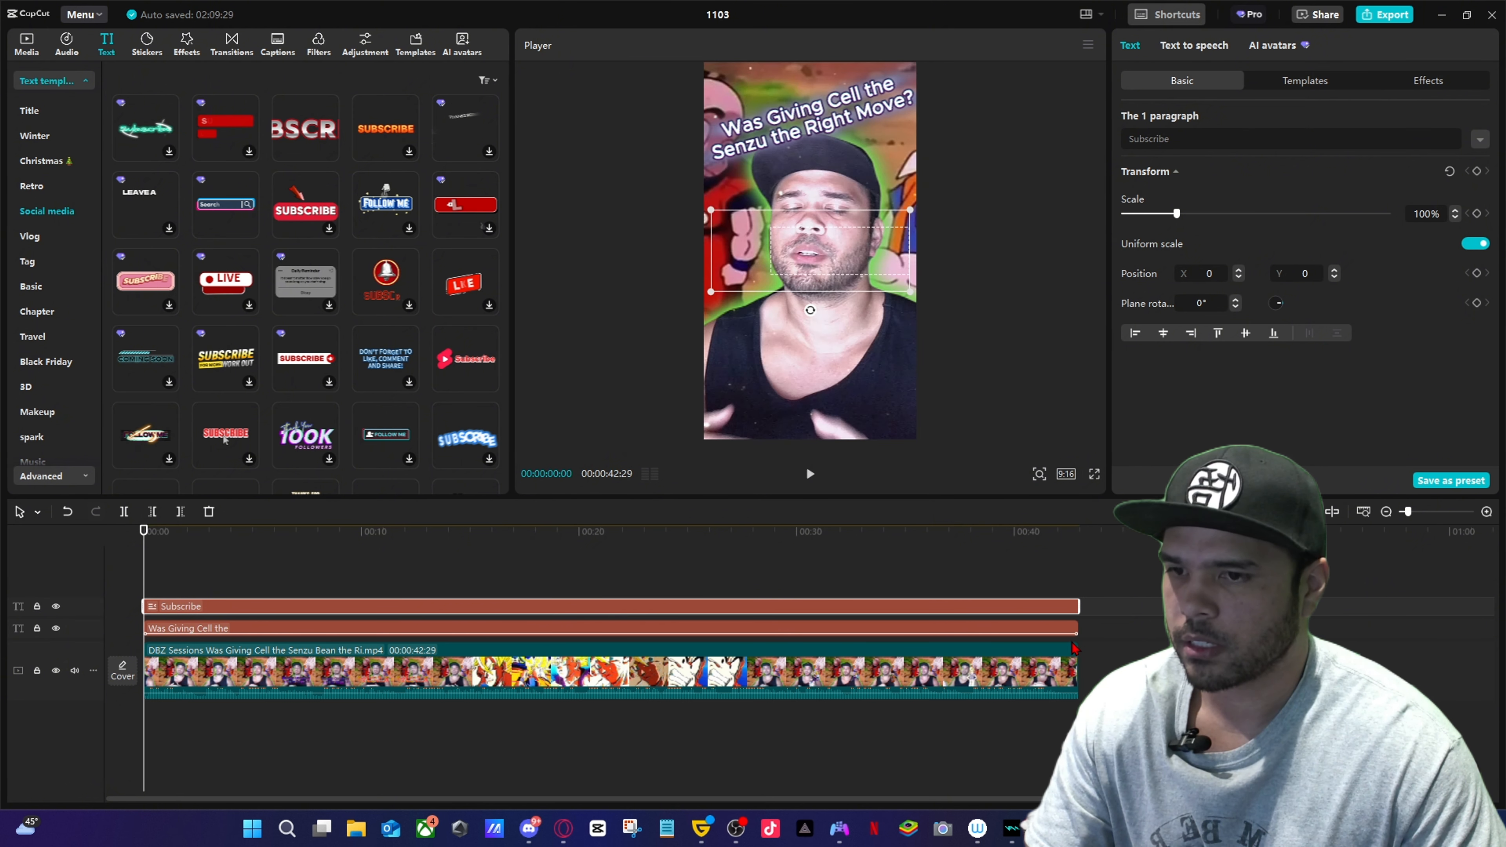
triple_click(1237, 135)
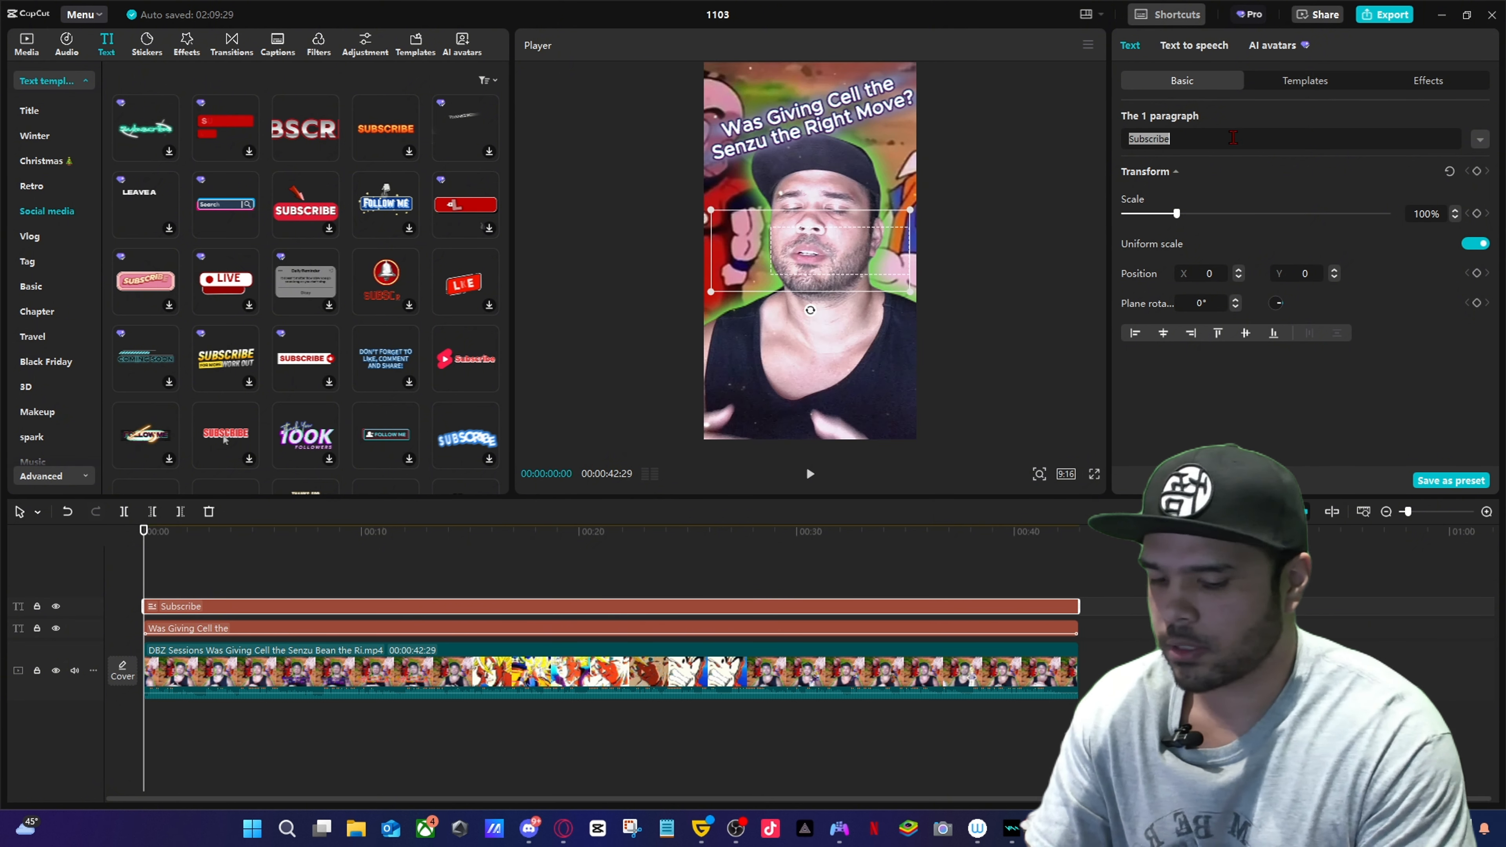
text(SquallRush)
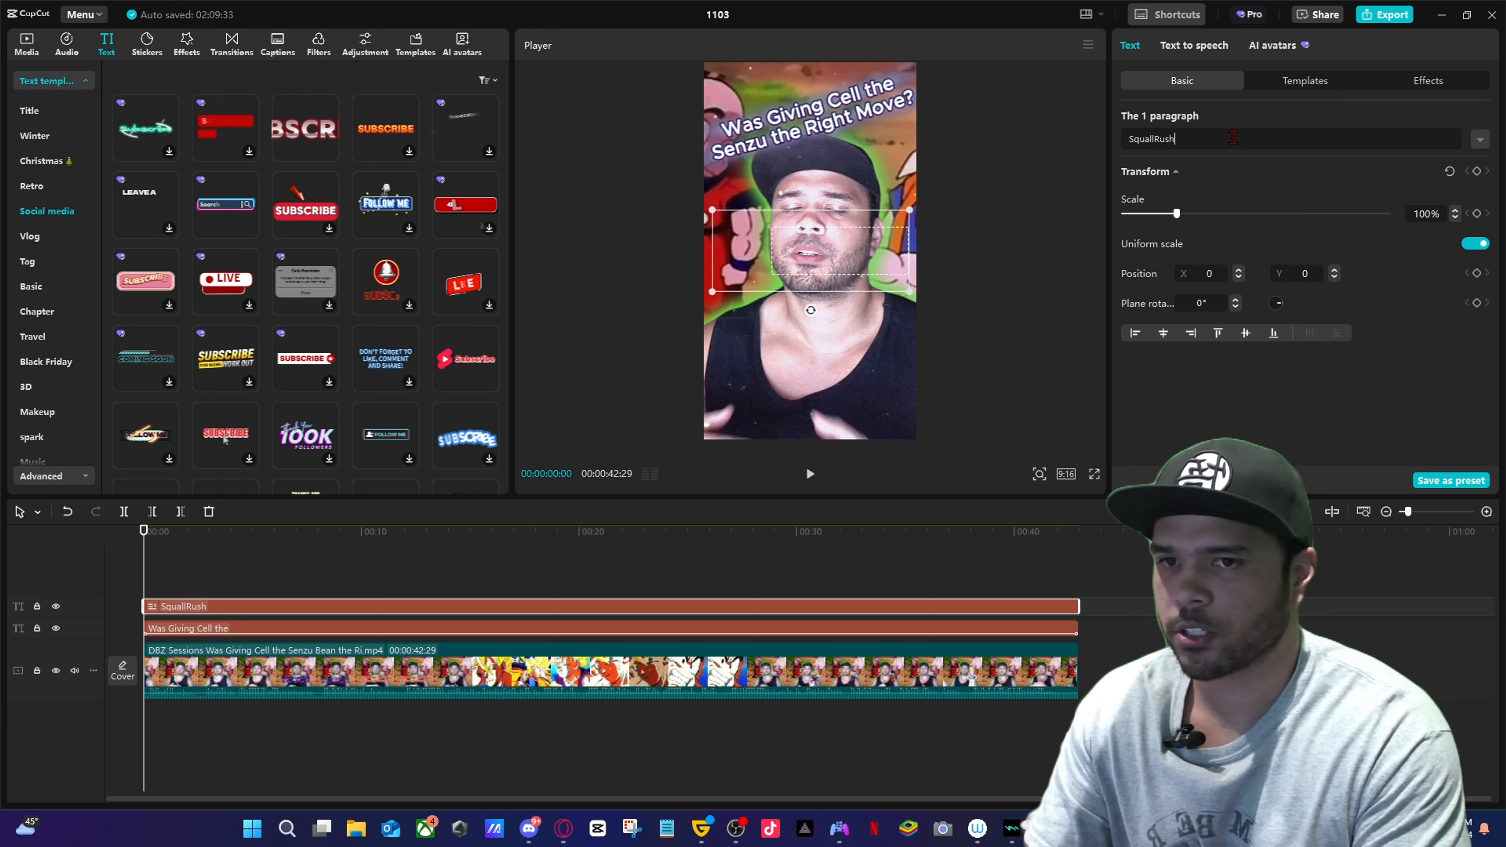
Scale the SquallRush text to 53%, place it at position X -511, Y -1700, and play the clip to check it.
drag(616, 587, 803, 608)
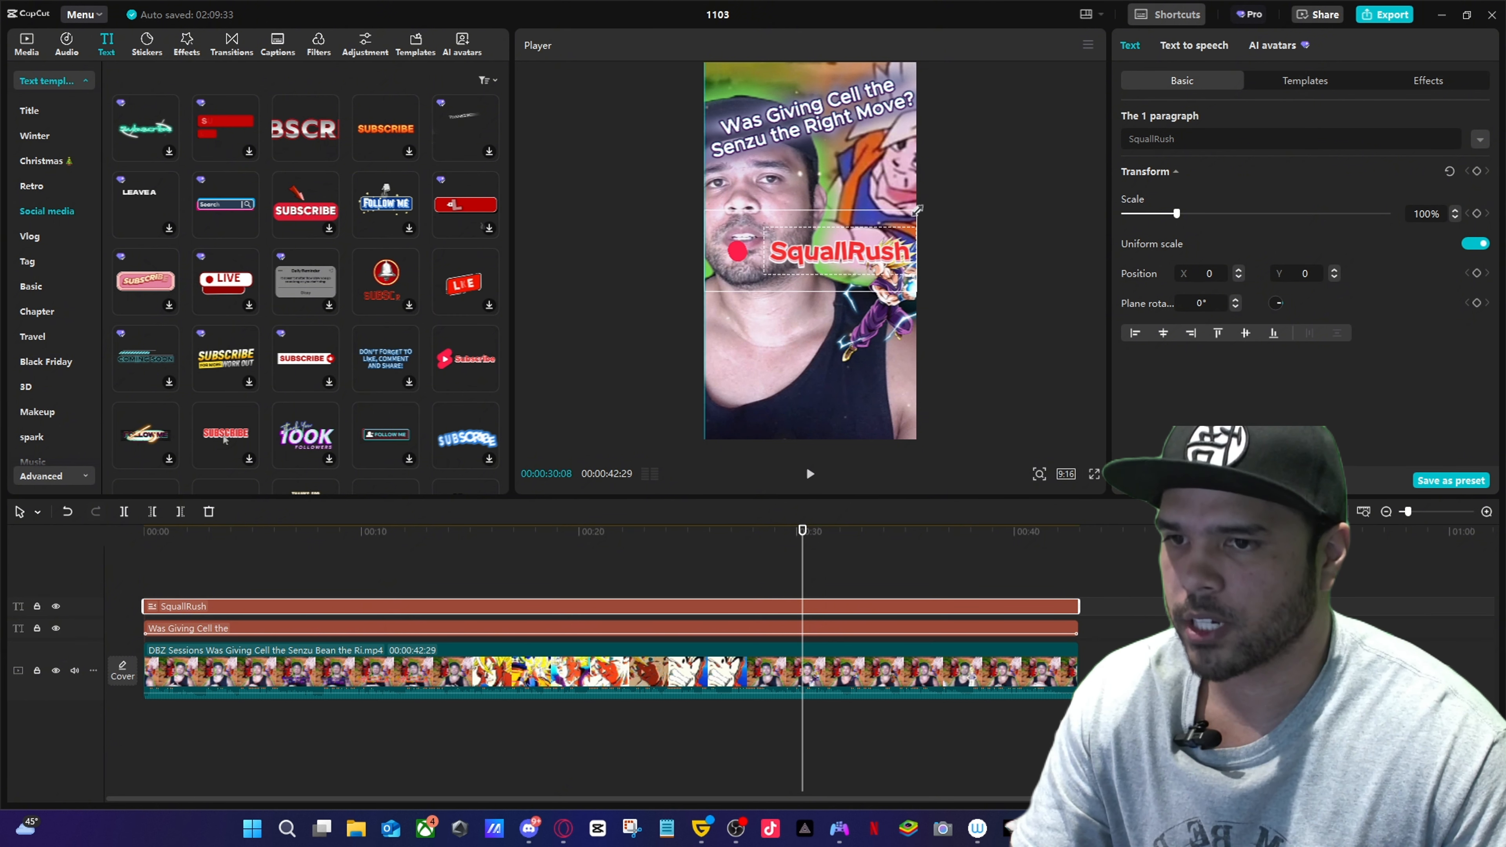
drag(919, 208, 785, 416)
scroll(778, 419, up, 5)
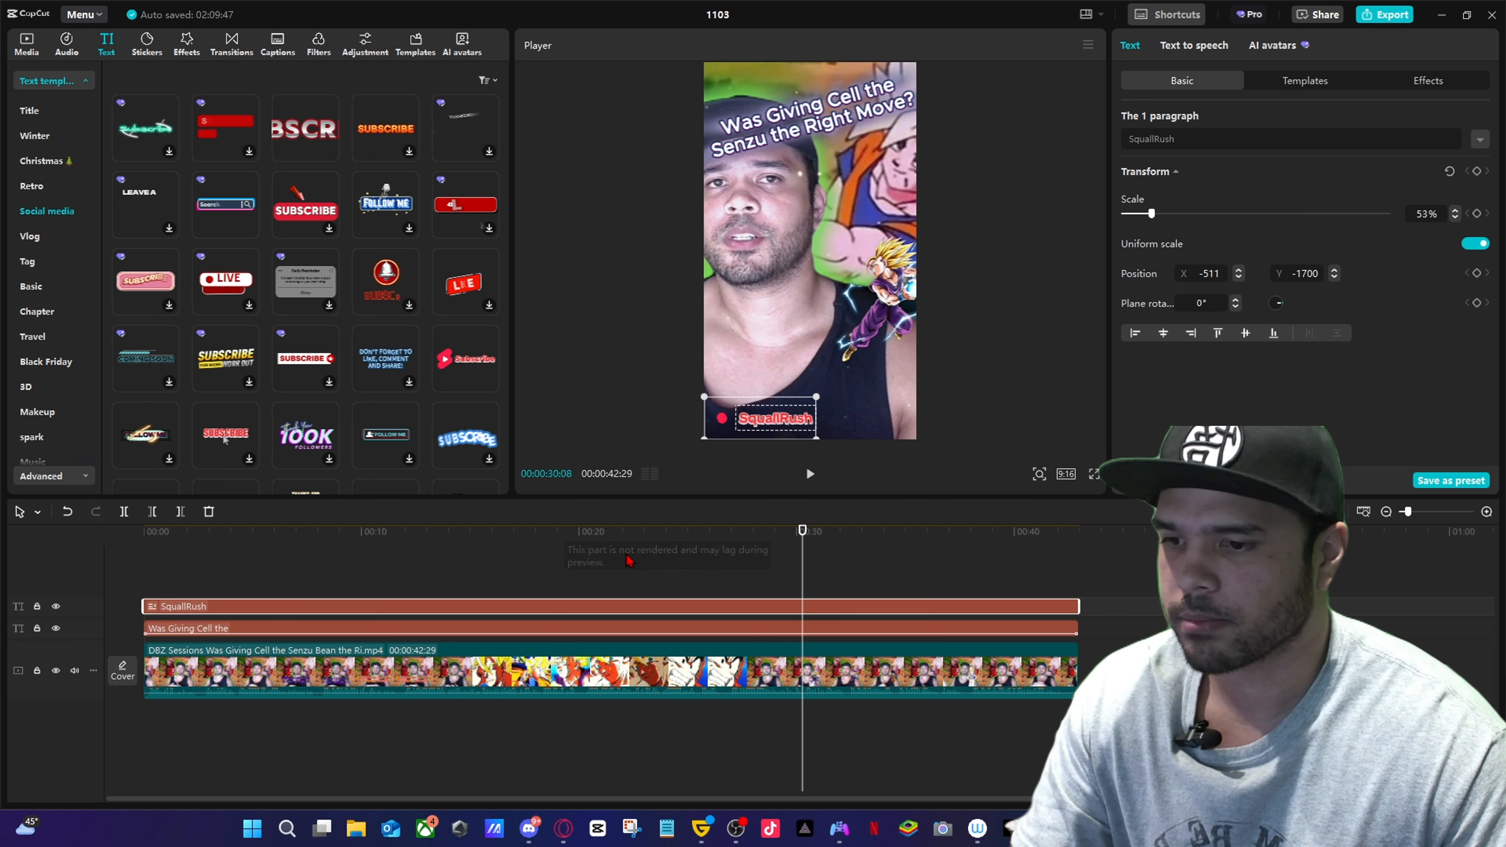
click(798, 568)
key(space)
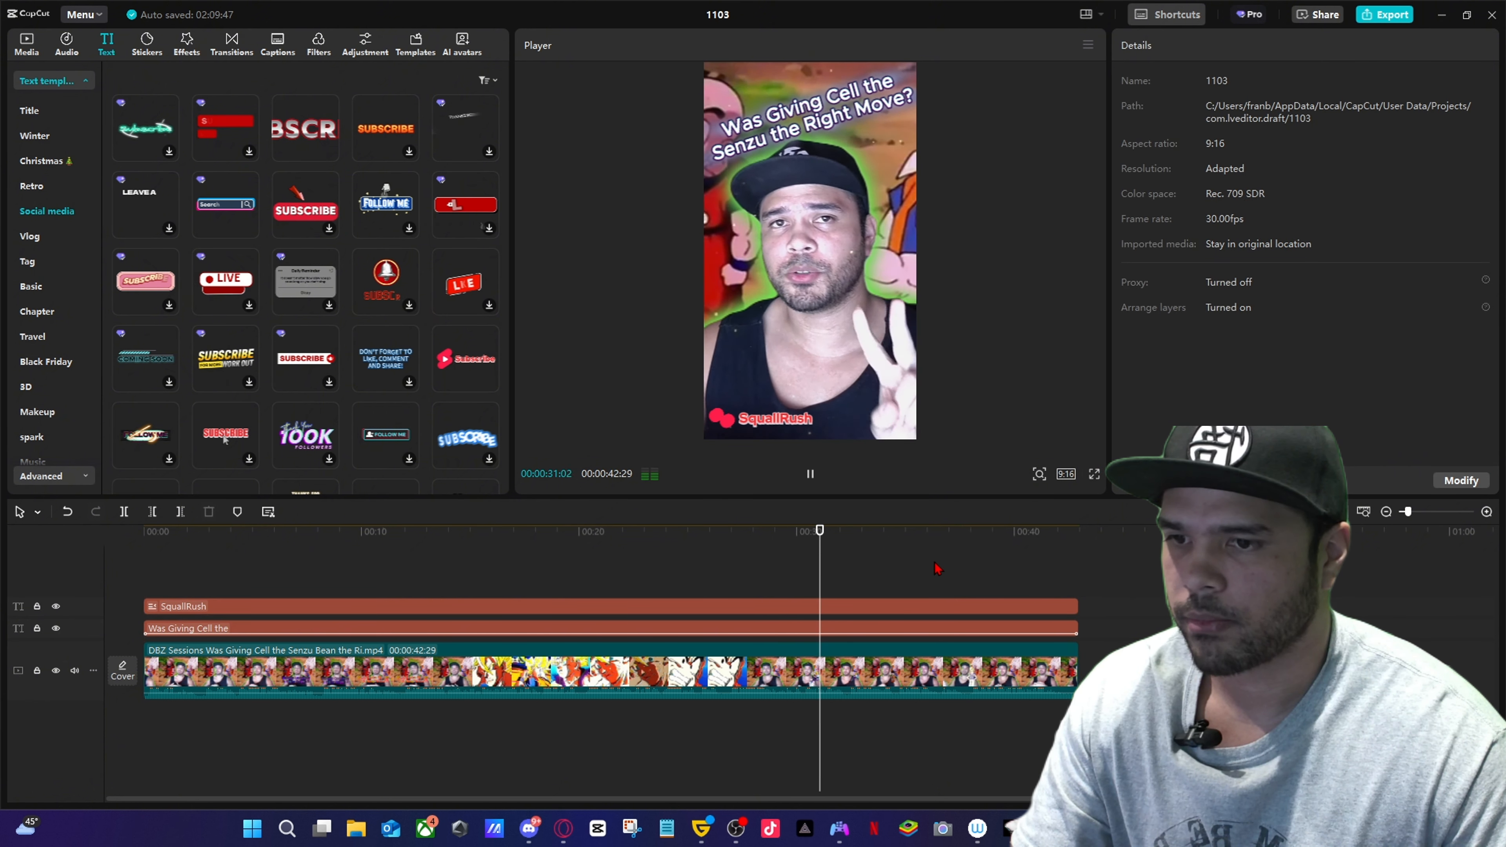
key(space)
Add the Search bar template across the whole clip and change its text to DBZ: Sessions.
drag(225, 279, 1078, 594)
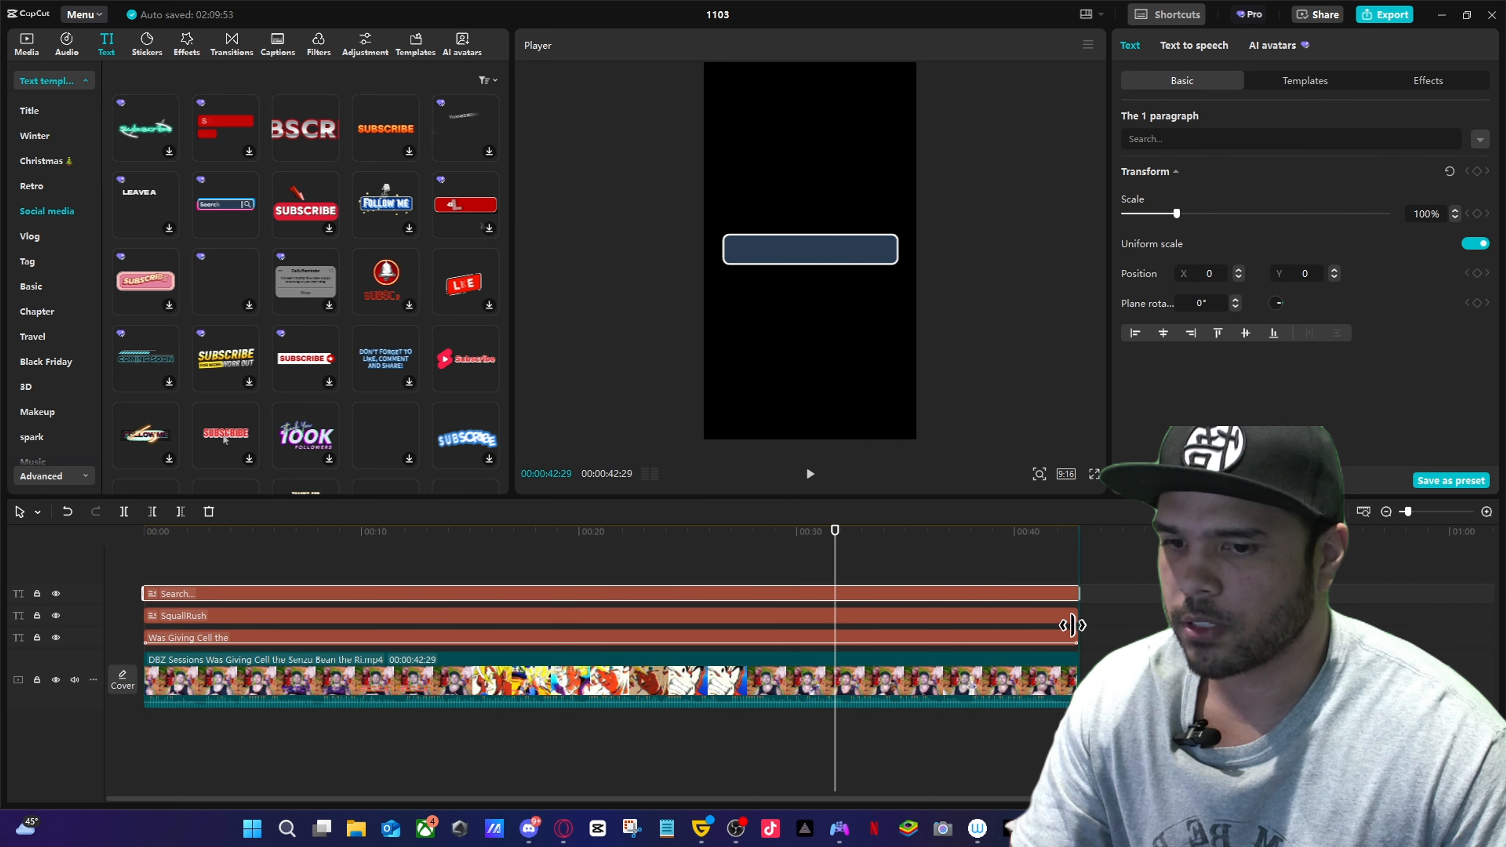
click(1191, 142)
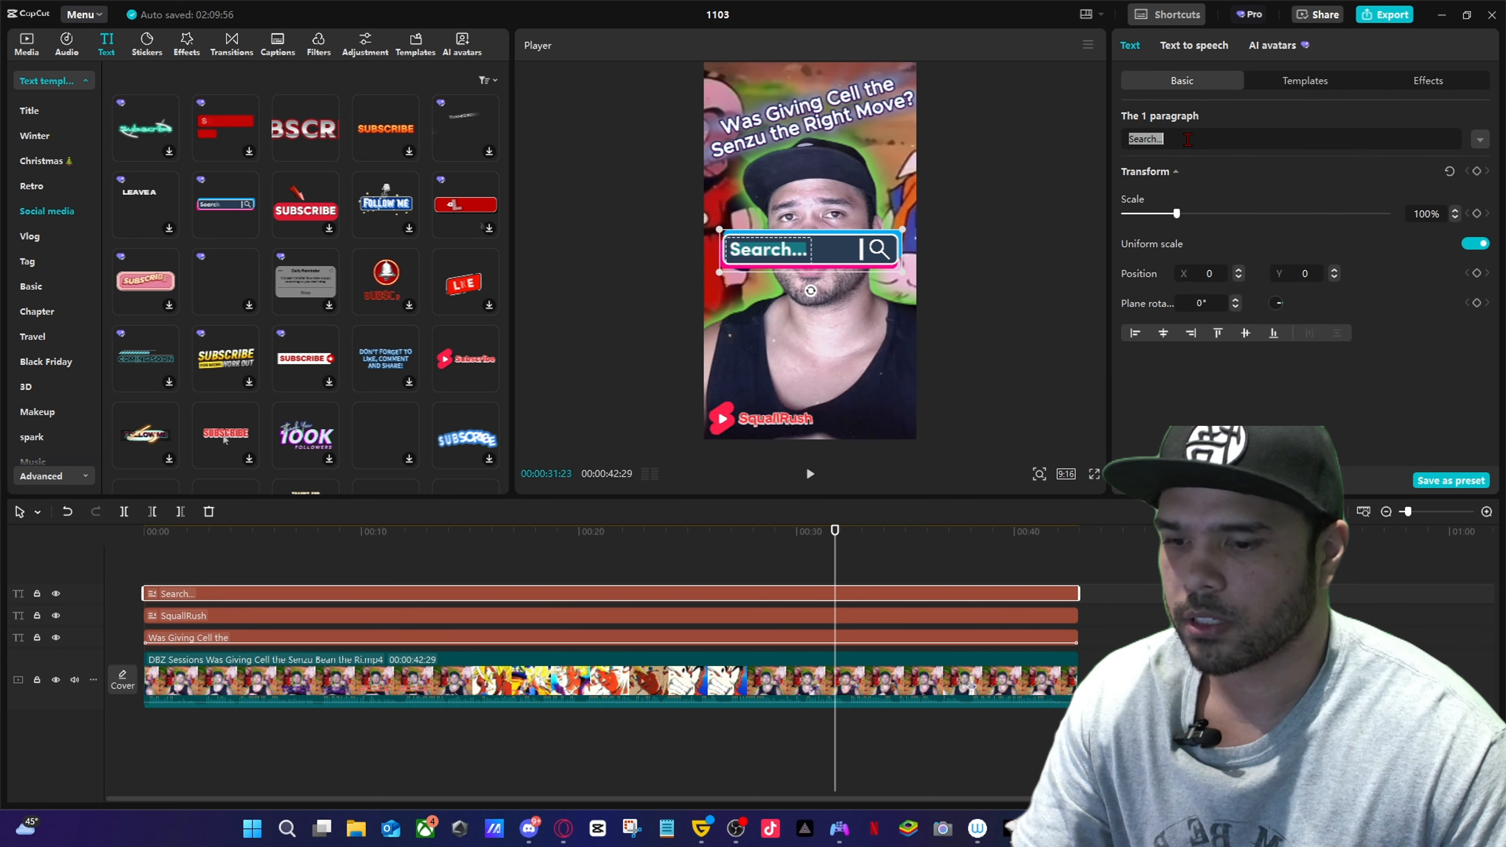
text(DBZ)
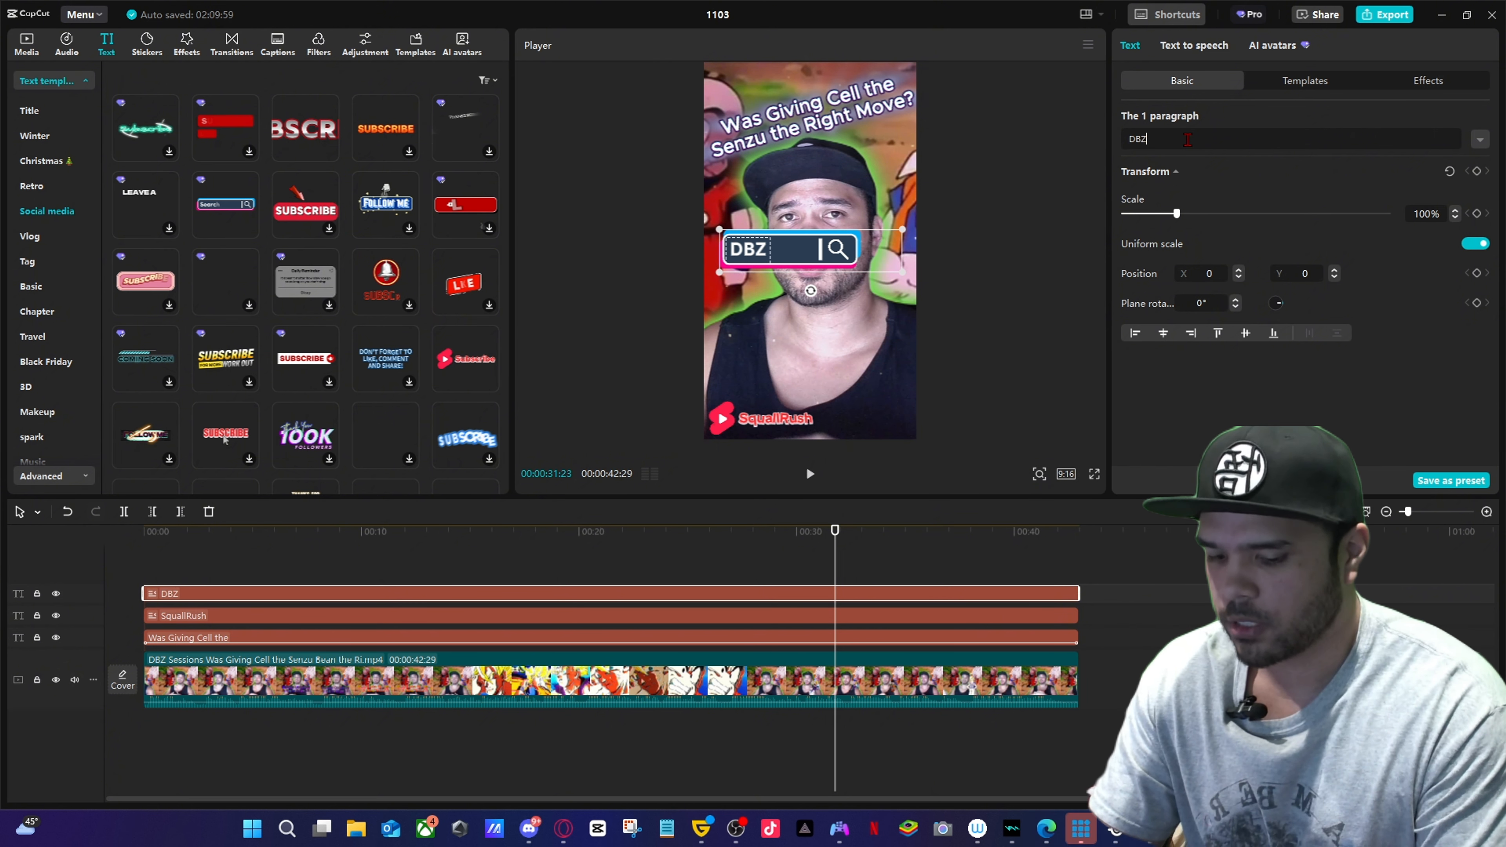
text(: Sessions)
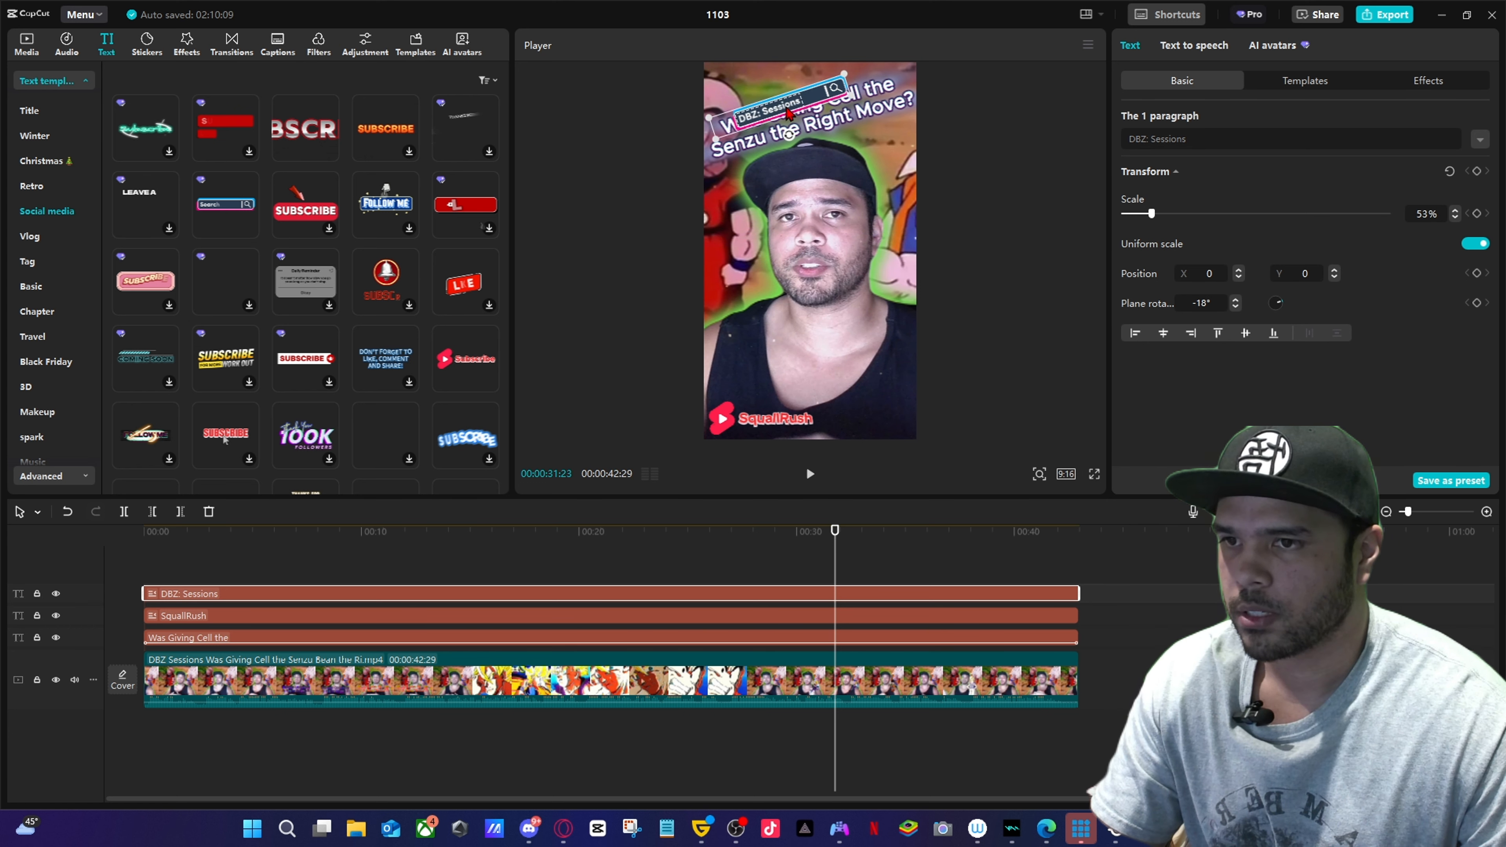
Scale the DBZ: Sessions bar to 53%, tilt it -18°, place it above the title's start, and check playback from the beginning.
mouse_move(786, 107)
mouse_down()
mouse_move(770, 91)
mouse_move(762, 118)
mouse_up()
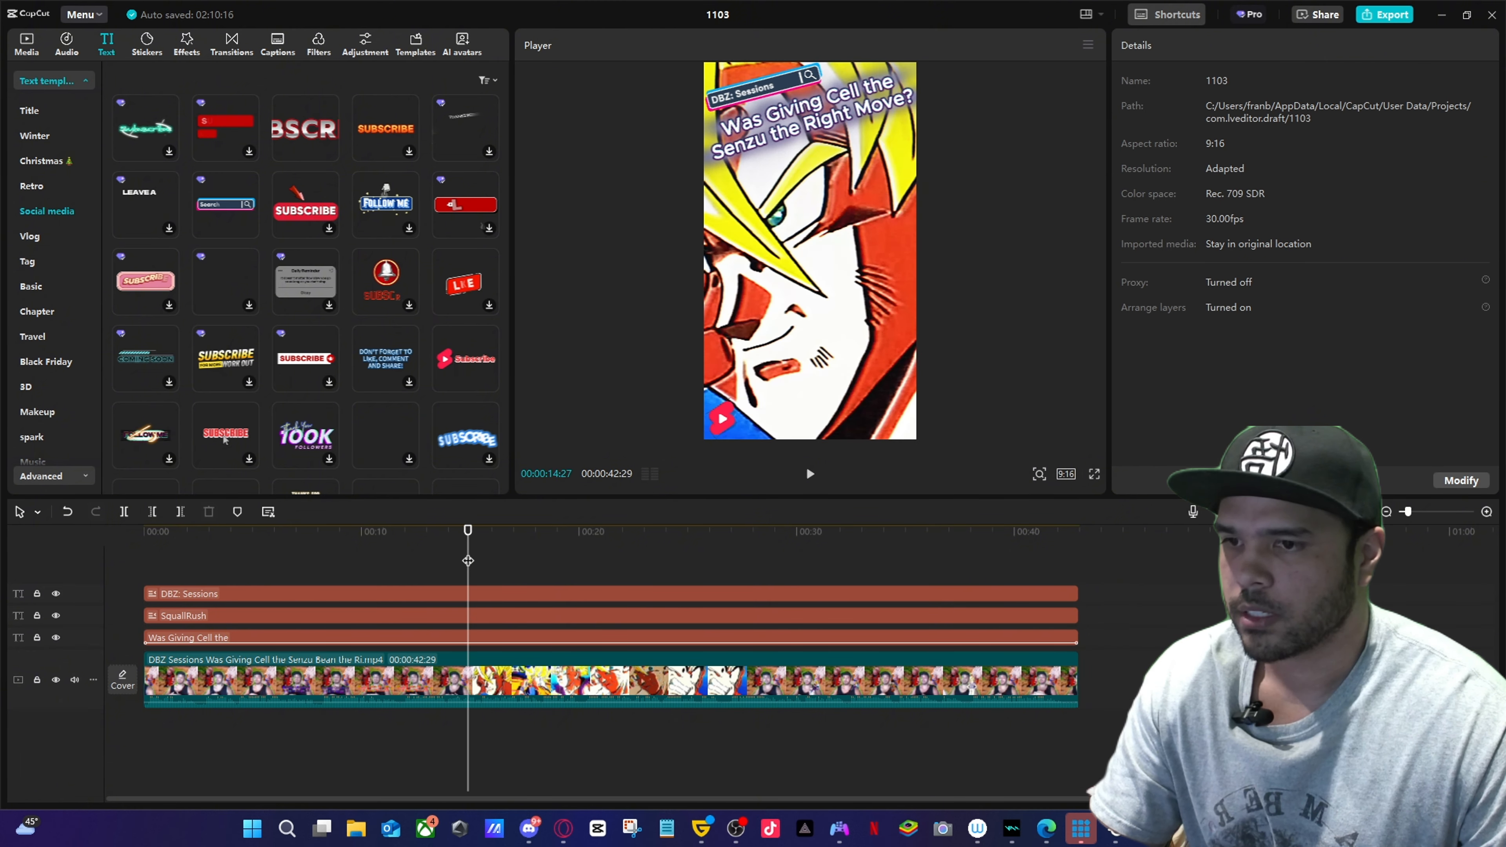
drag(467, 558, 158, 552)
key(space)
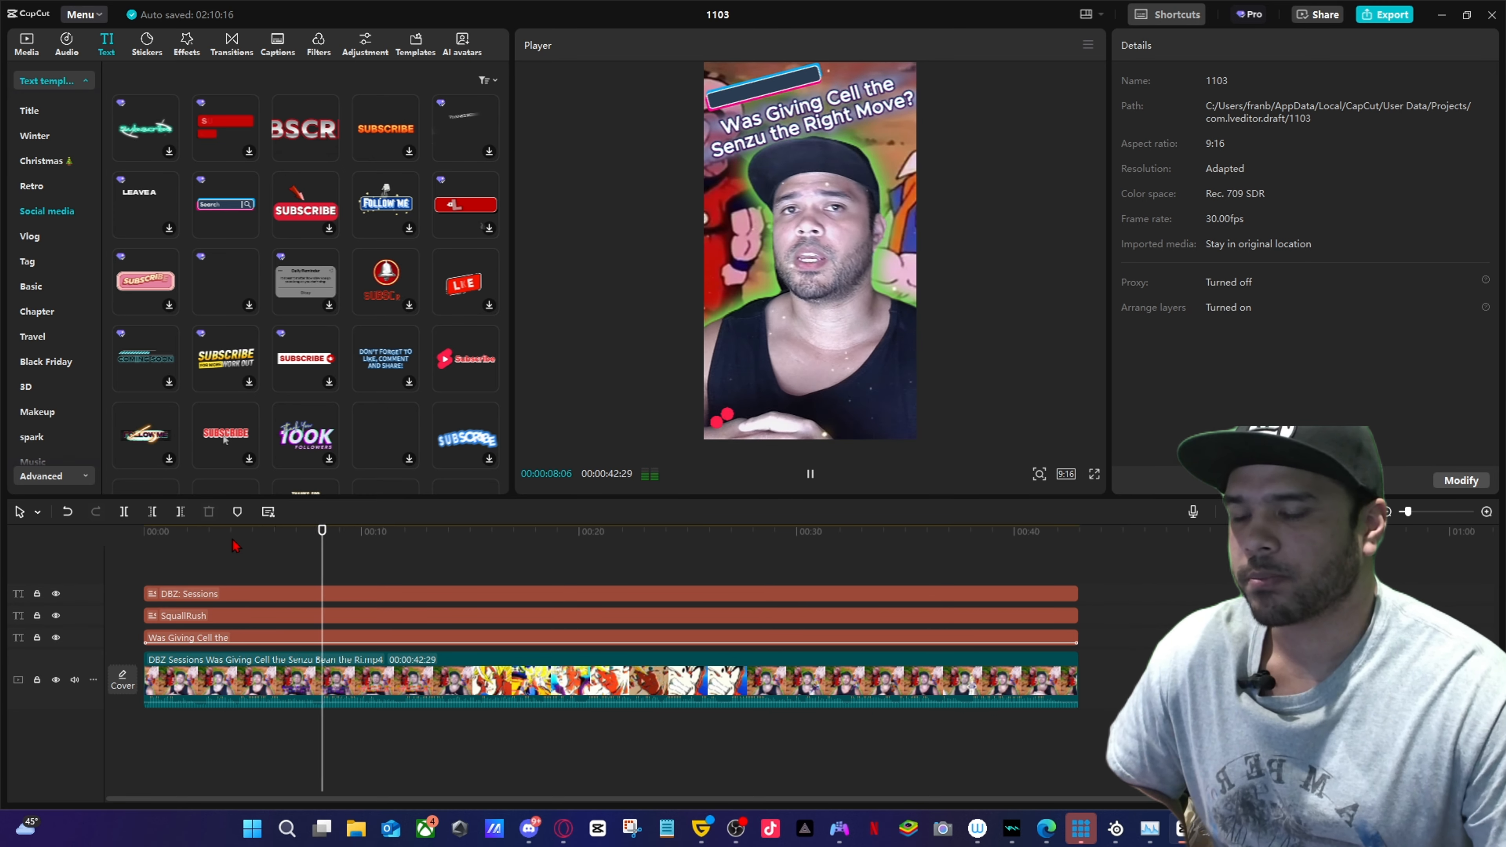
click(143, 559)
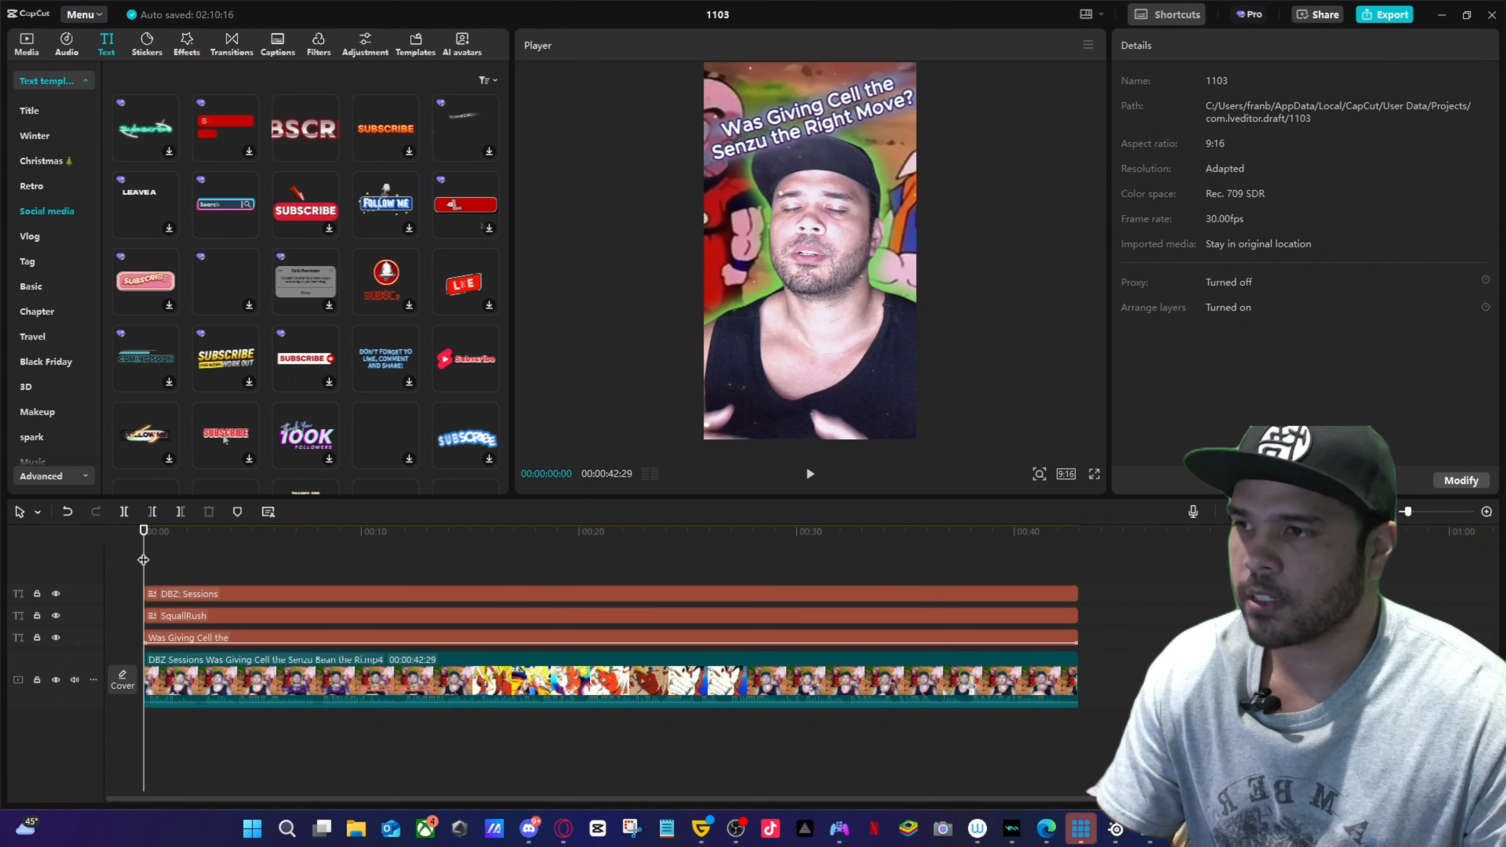
Generate English auto captions for the video and play it to review them.
scroll(71, 309, down, 10)
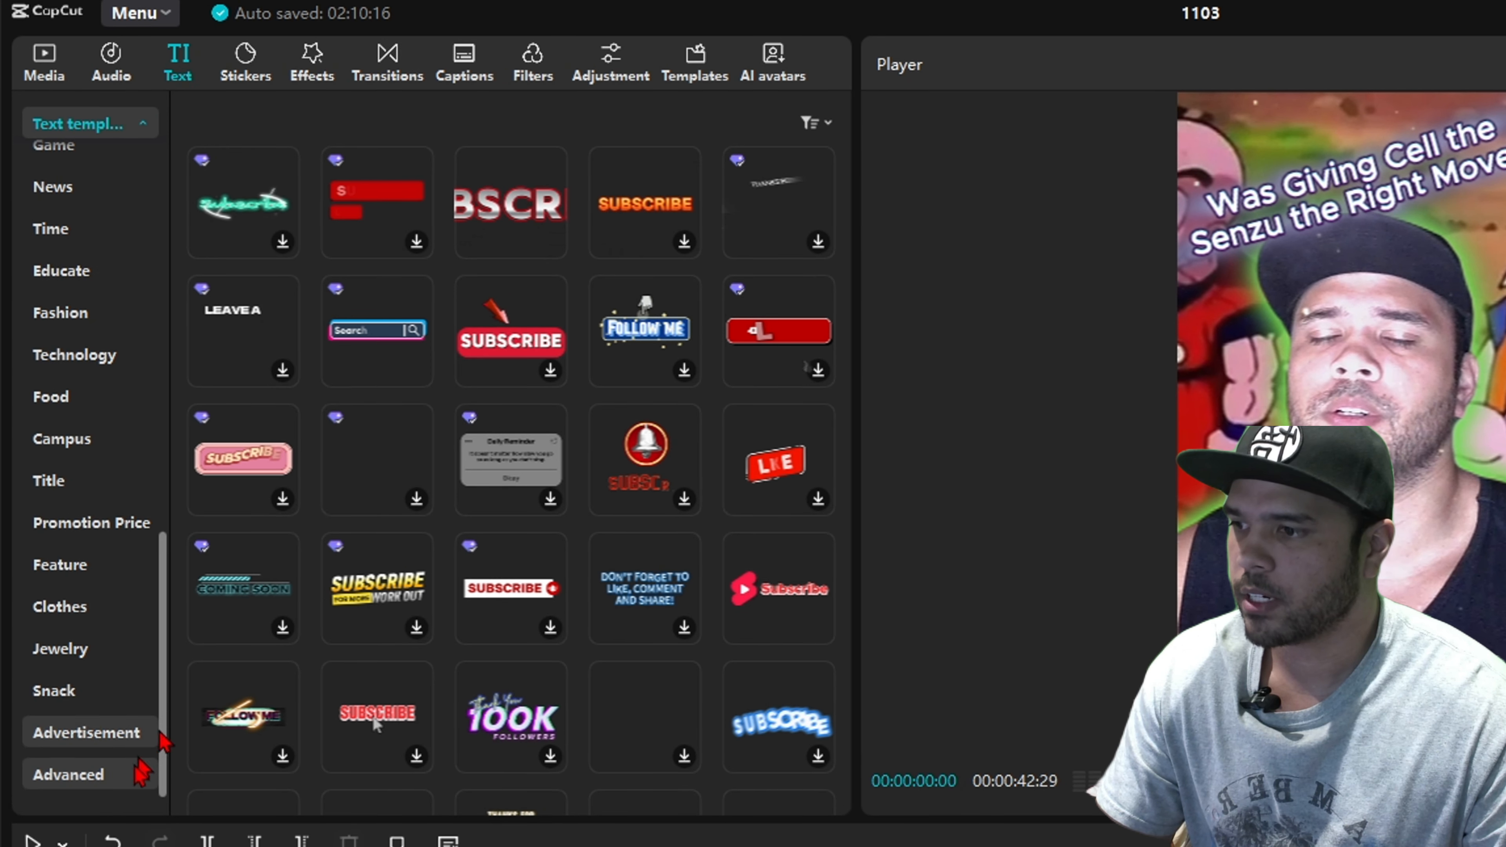
click(89, 774)
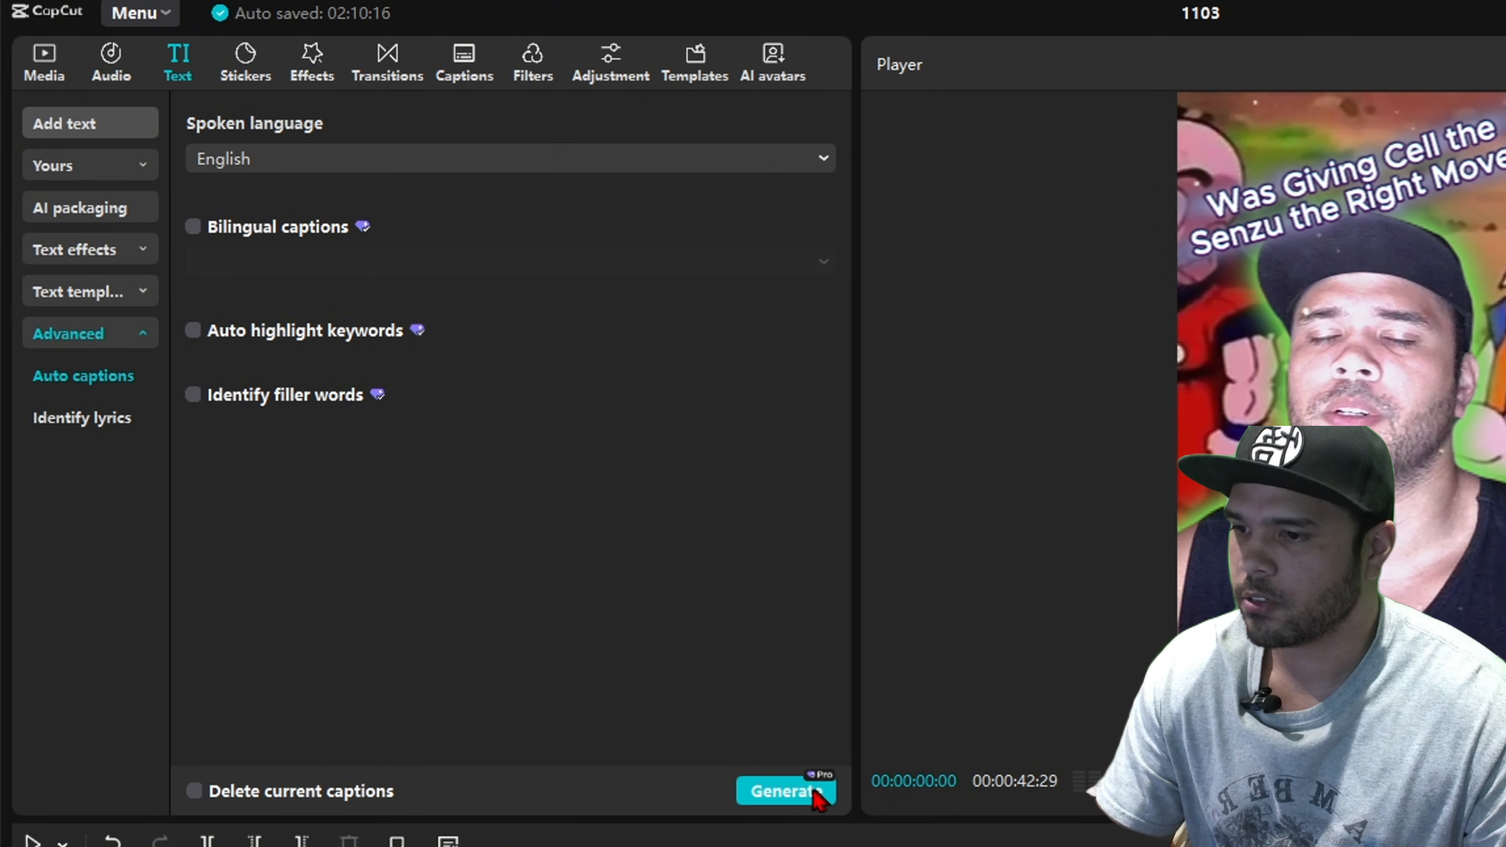
click(786, 791)
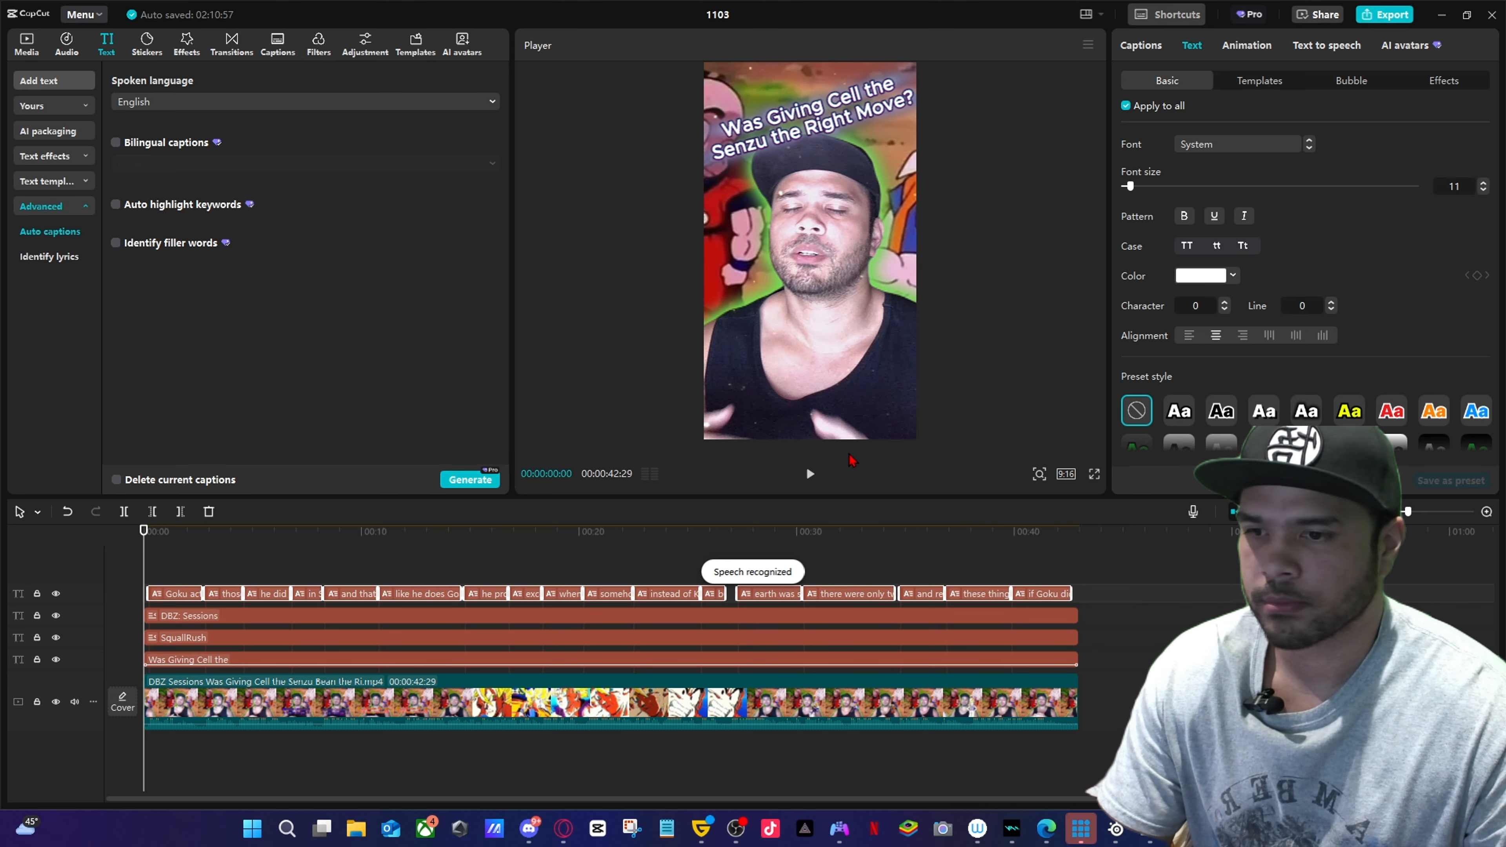
key(space)
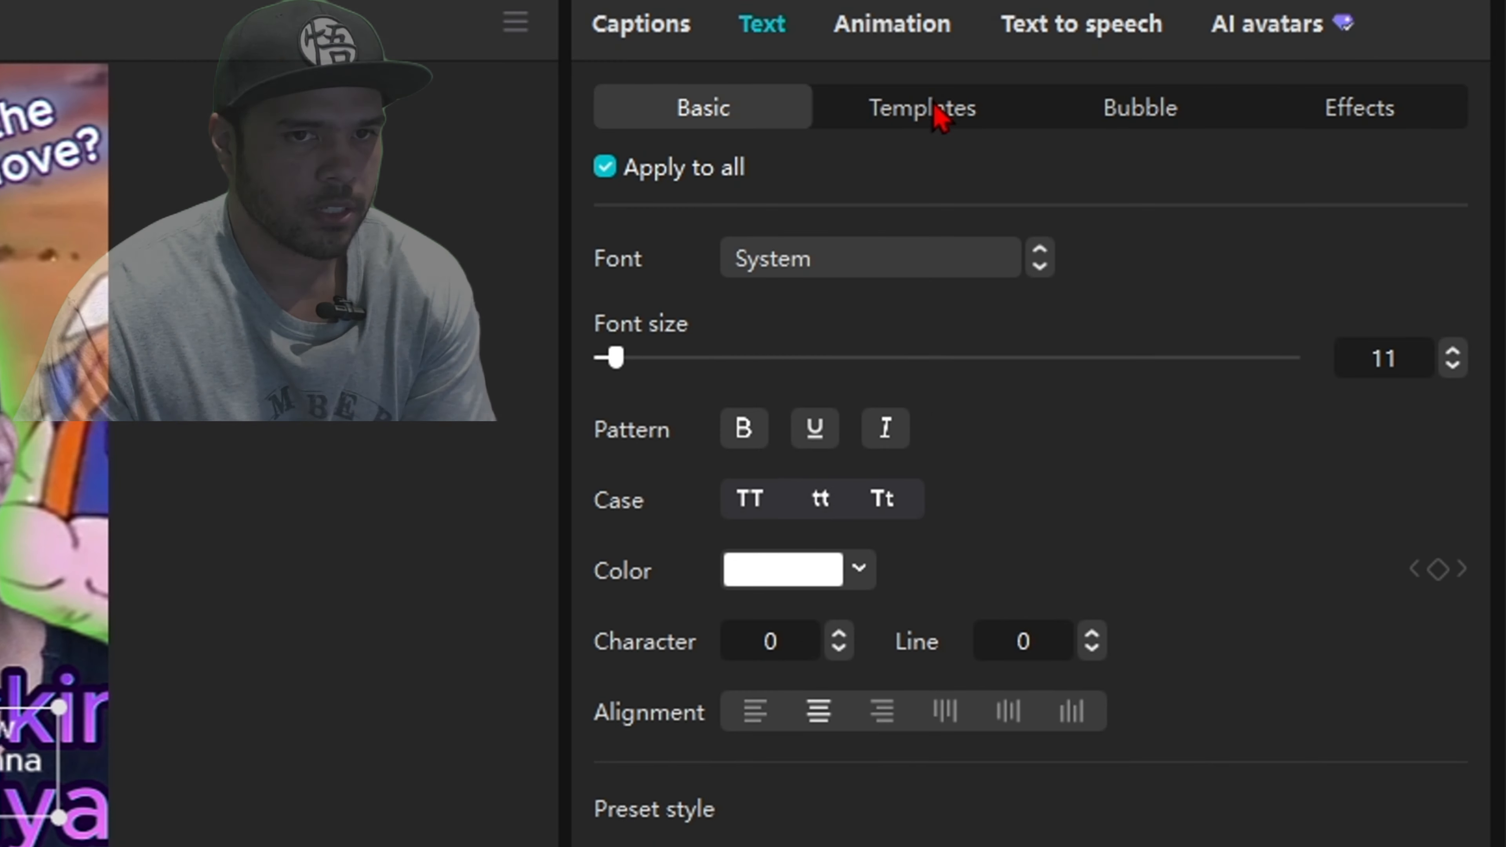
Apply the glowing single-word QUICK caption template to all captions and play the result.
click(937, 108)
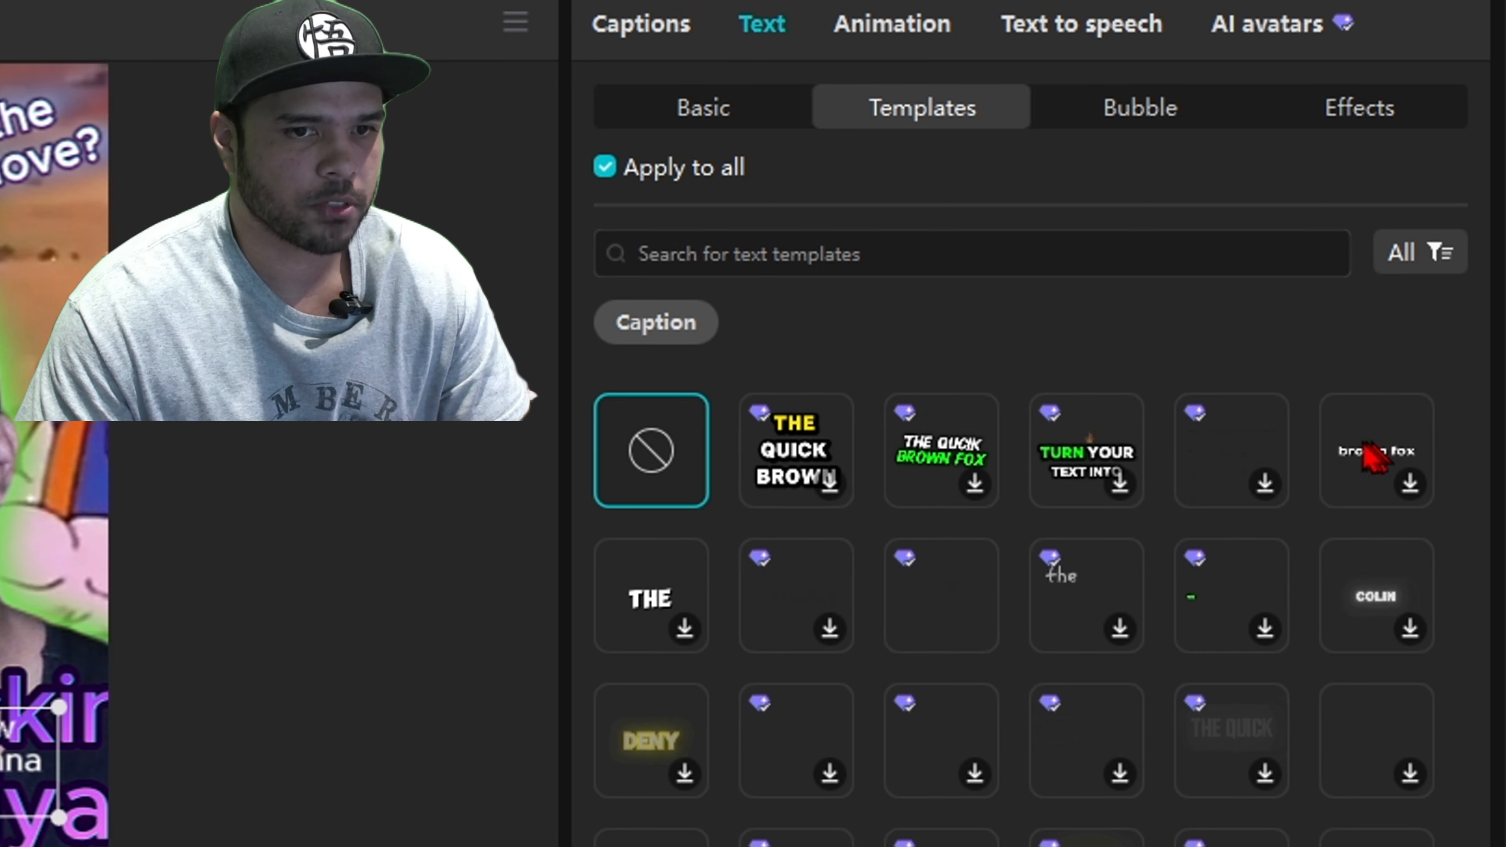
scroll(644, 626, down, 3)
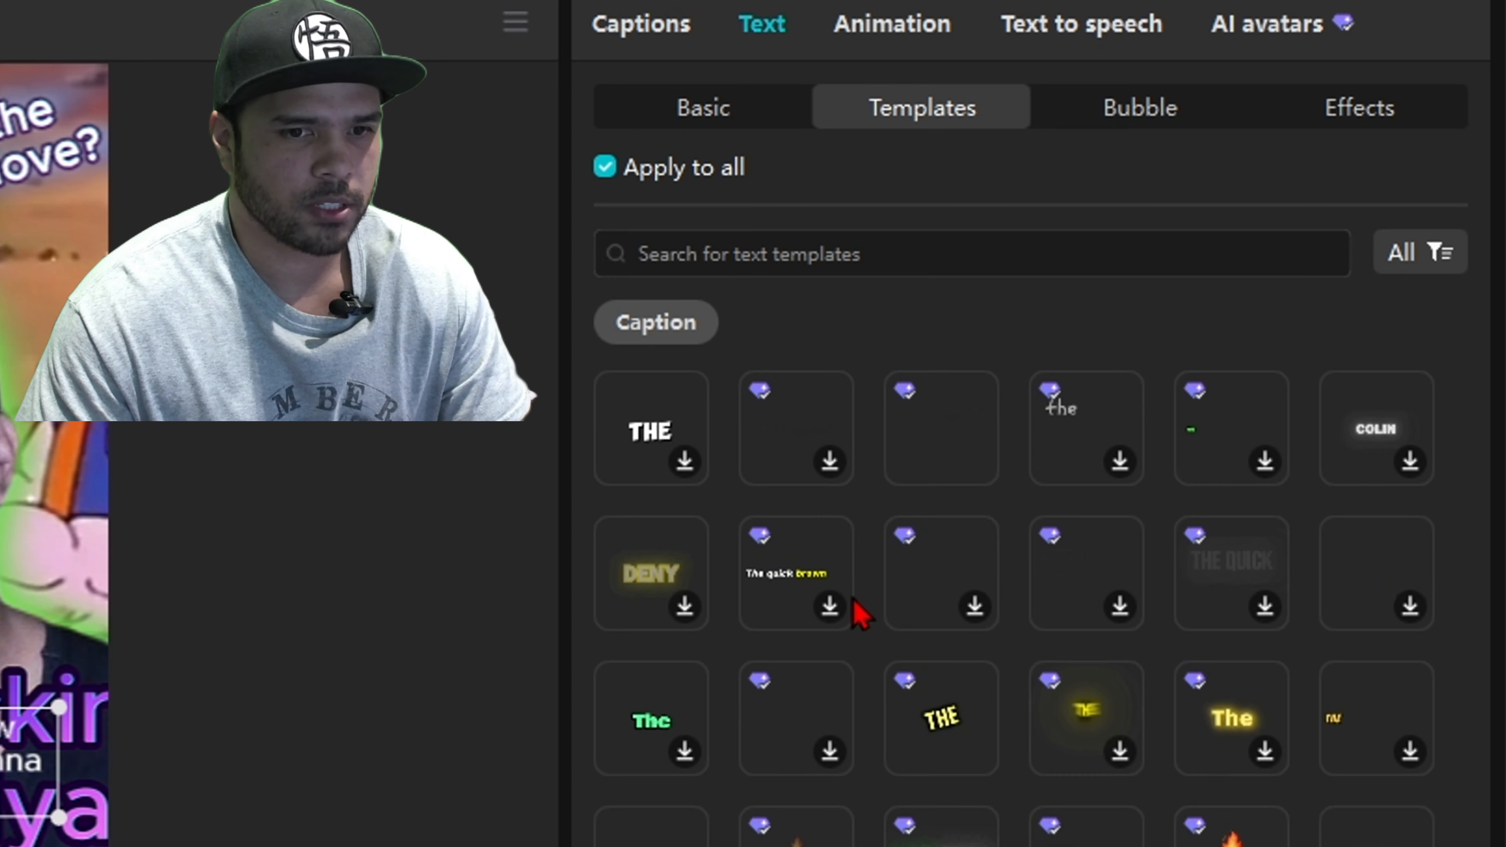
scroll(859, 614, down, 3)
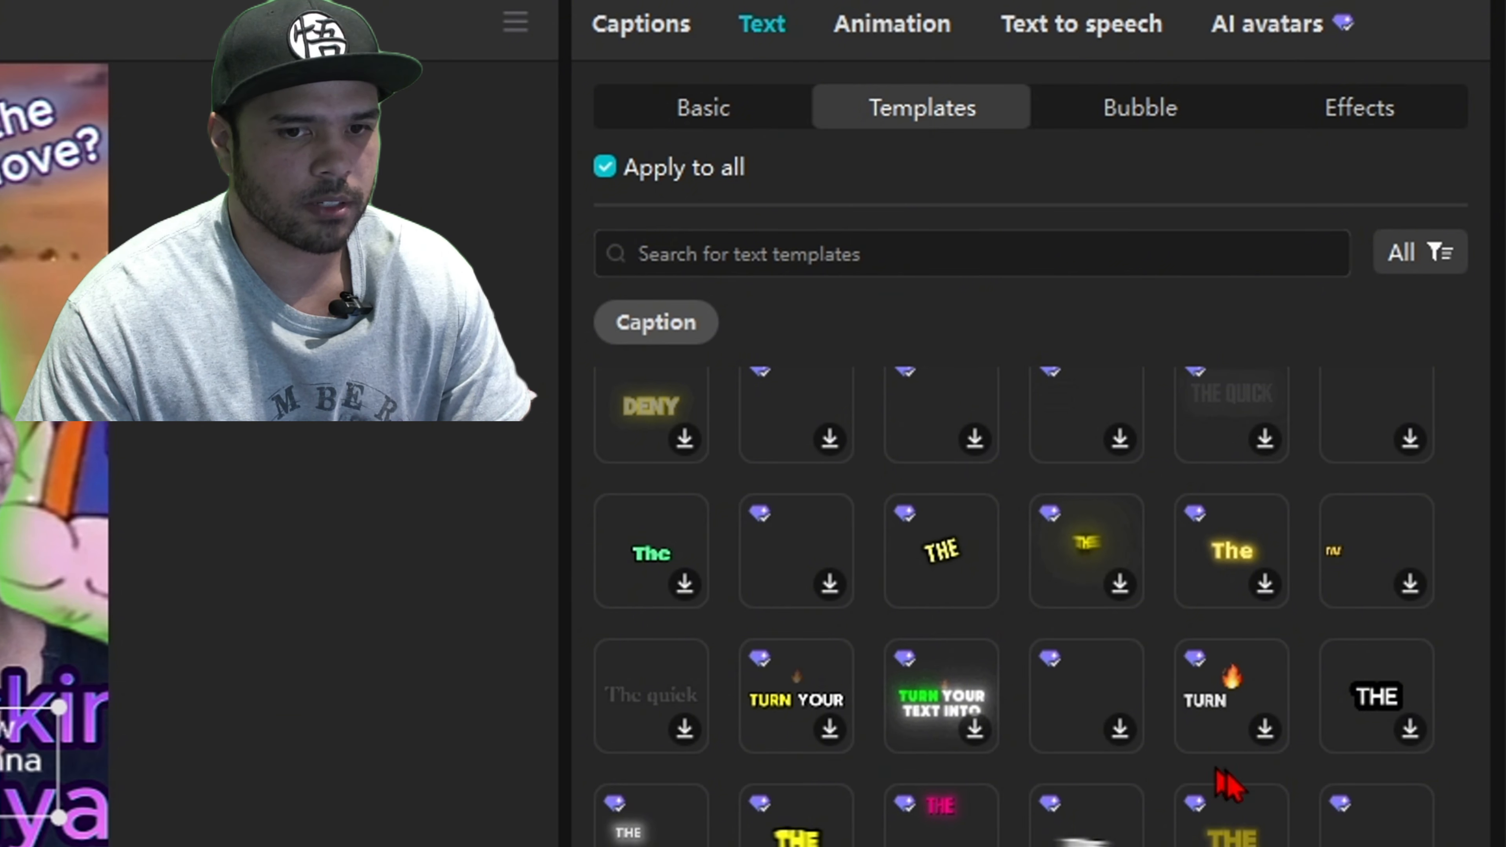
scroll(1226, 785, down, 5)
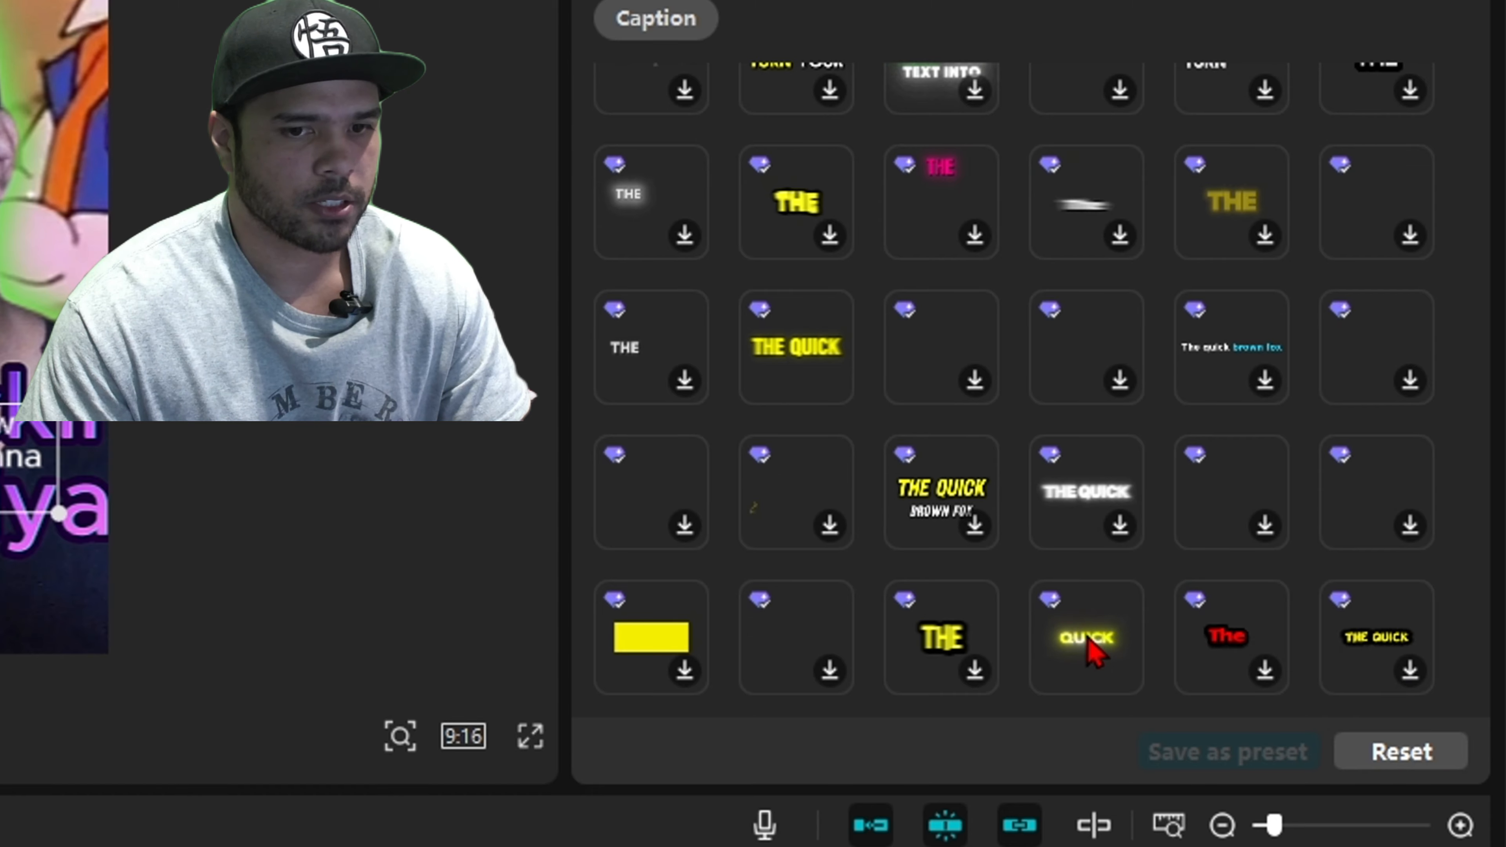
click(1090, 646)
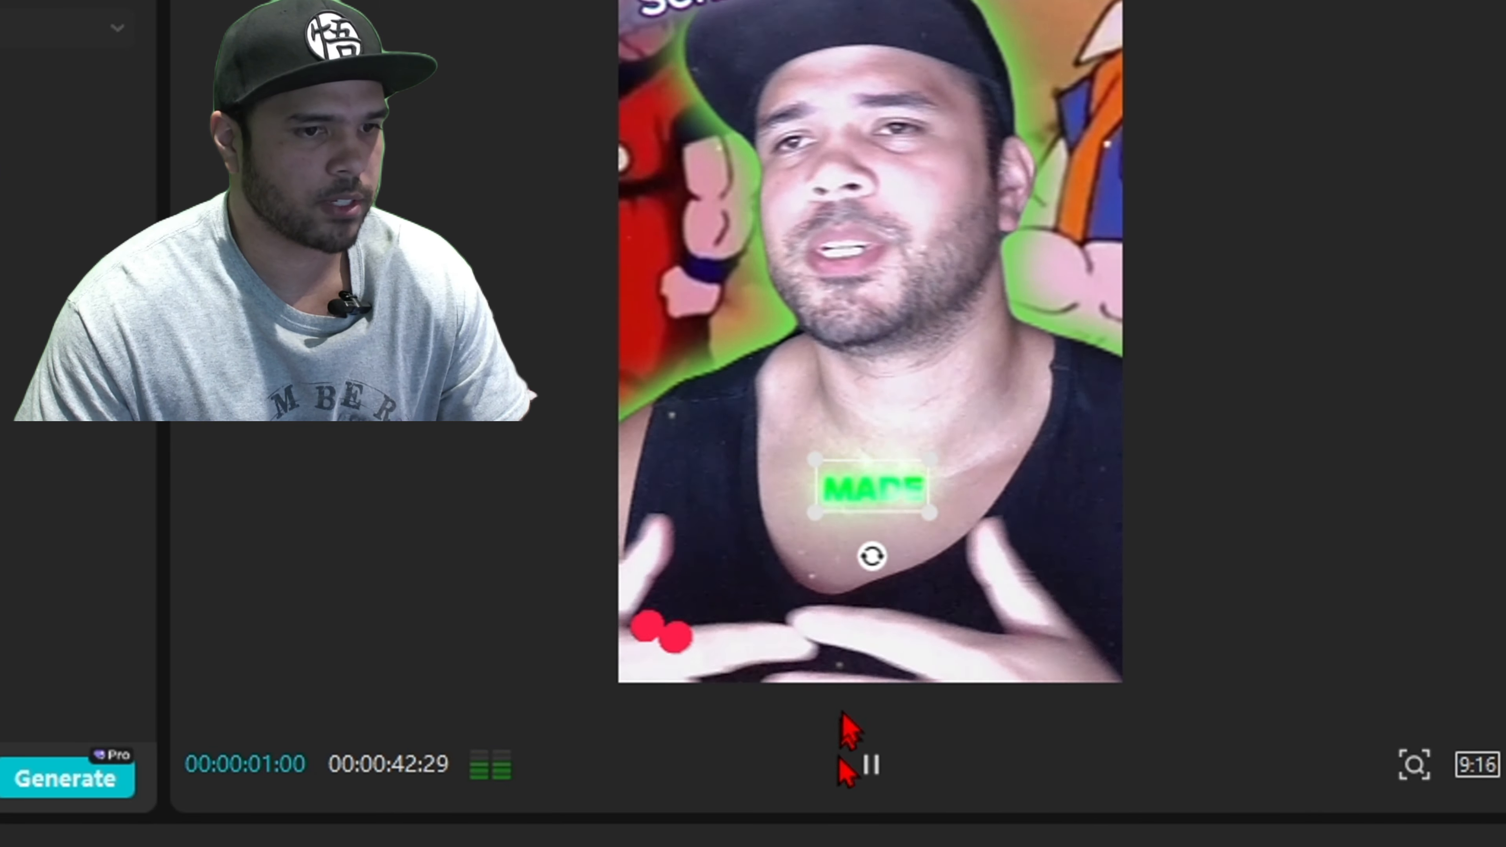
key(space)
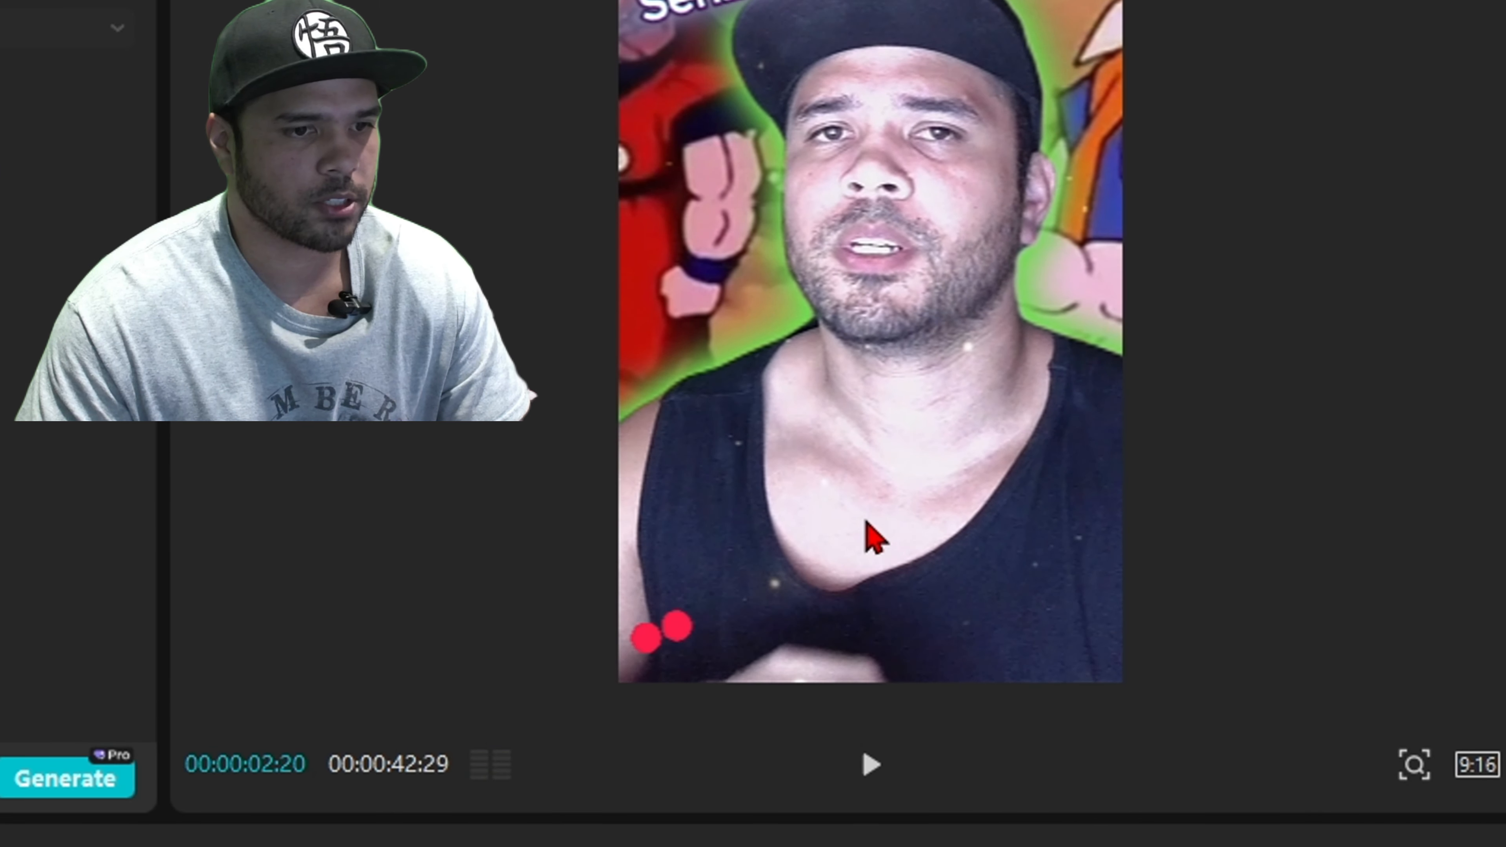
key(space)
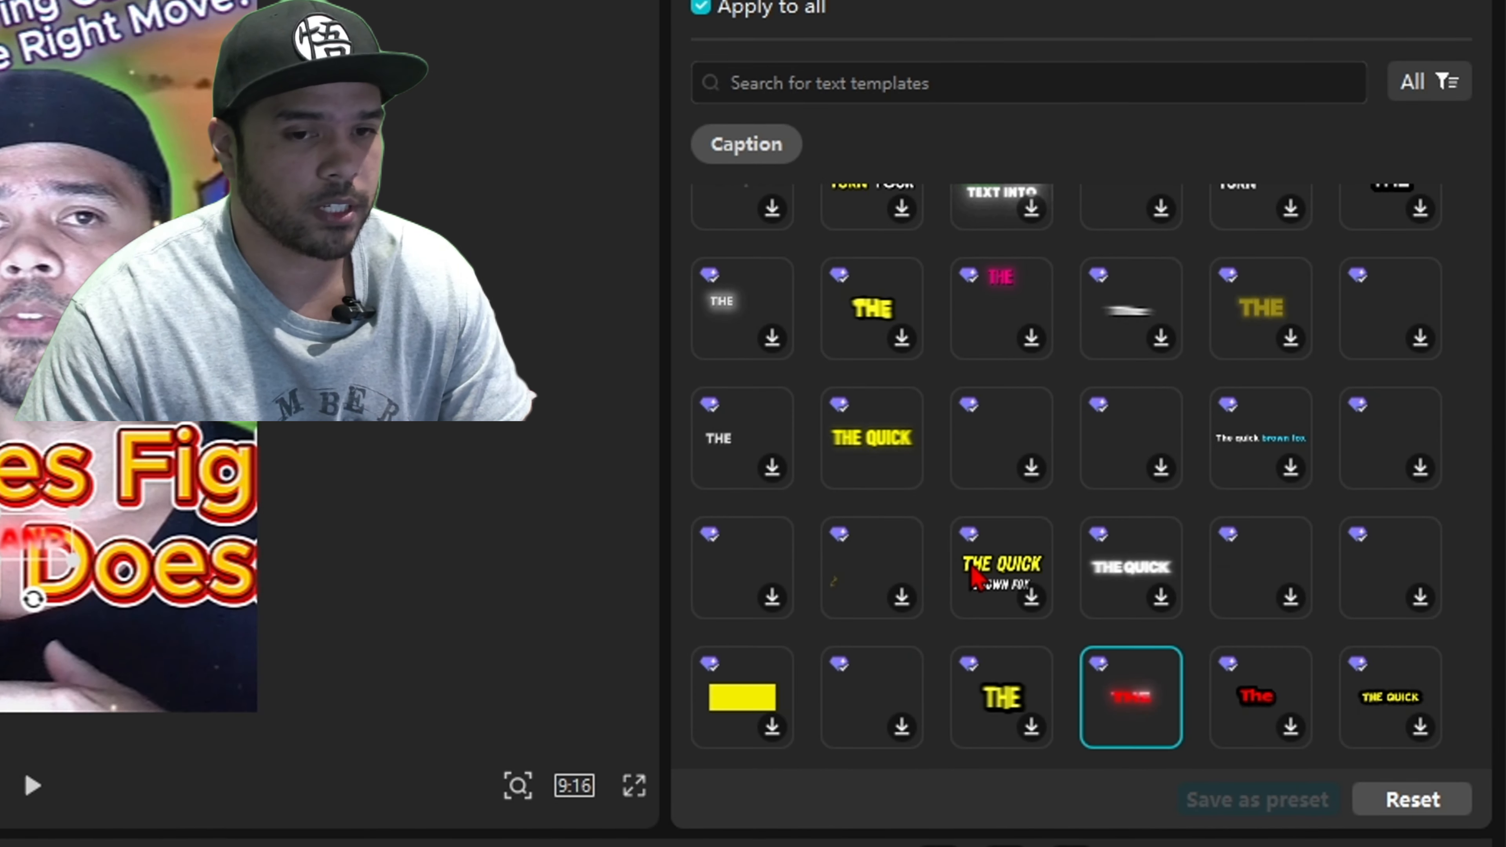
Apply the tilted yellow caption template with a black outline to all captions.
scroll(1036, 507, up, 3)
scroll(1114, 484, up, 4)
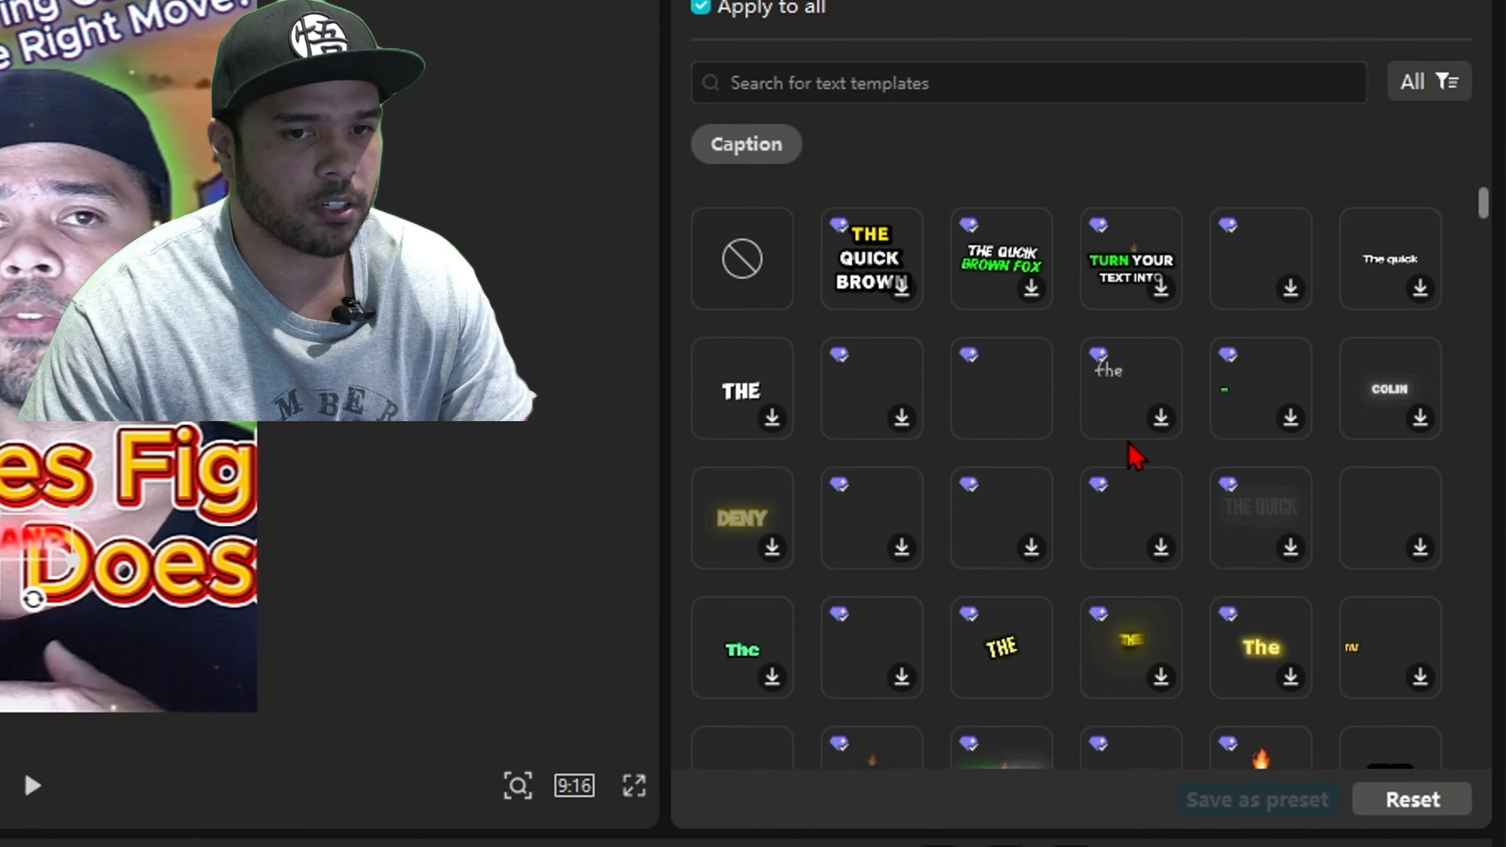
scroll(1133, 457, down, 4)
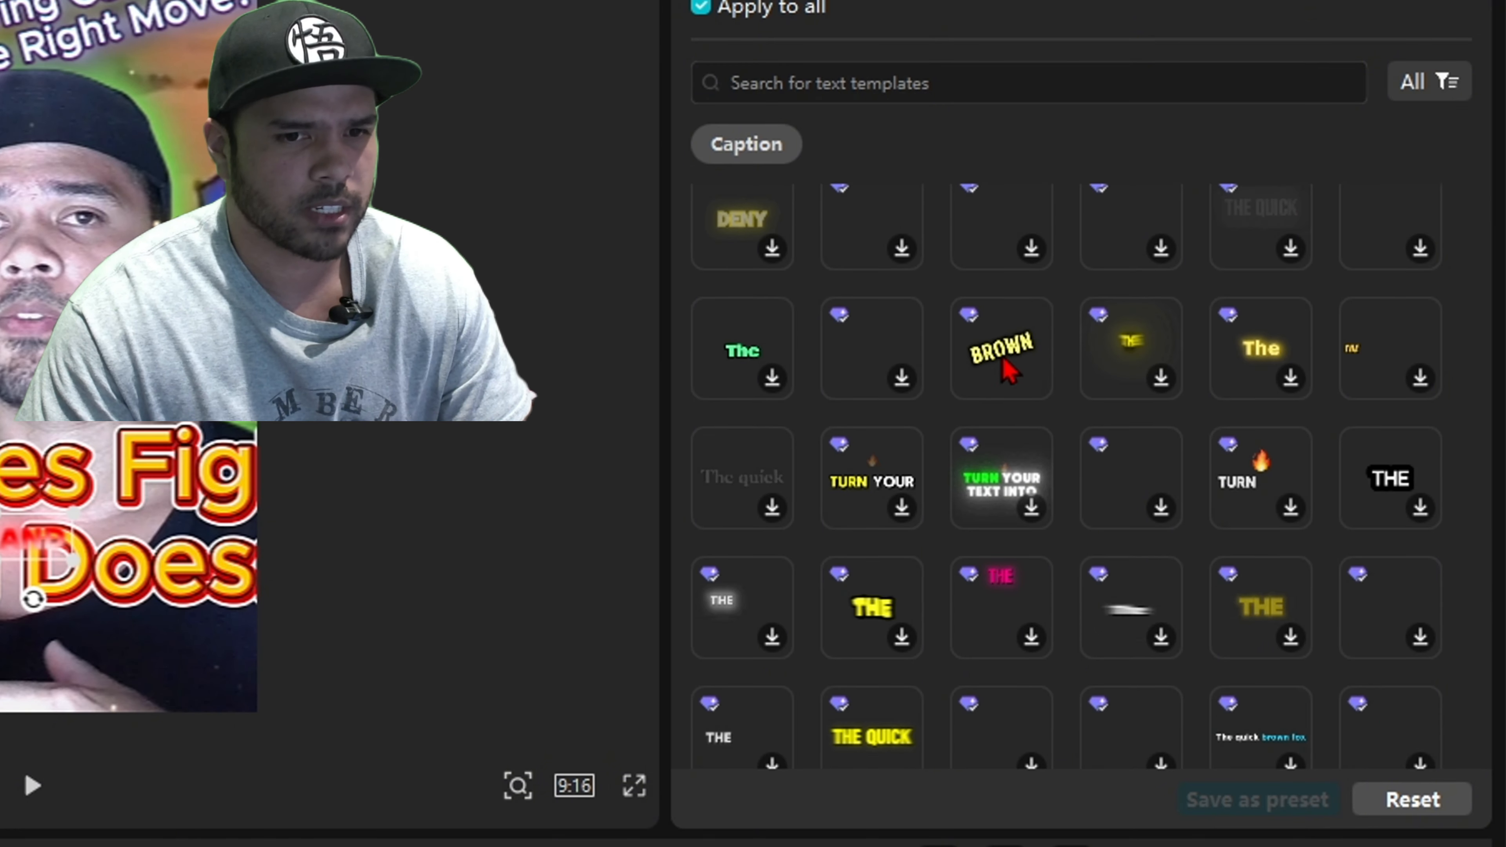
click(1000, 351)
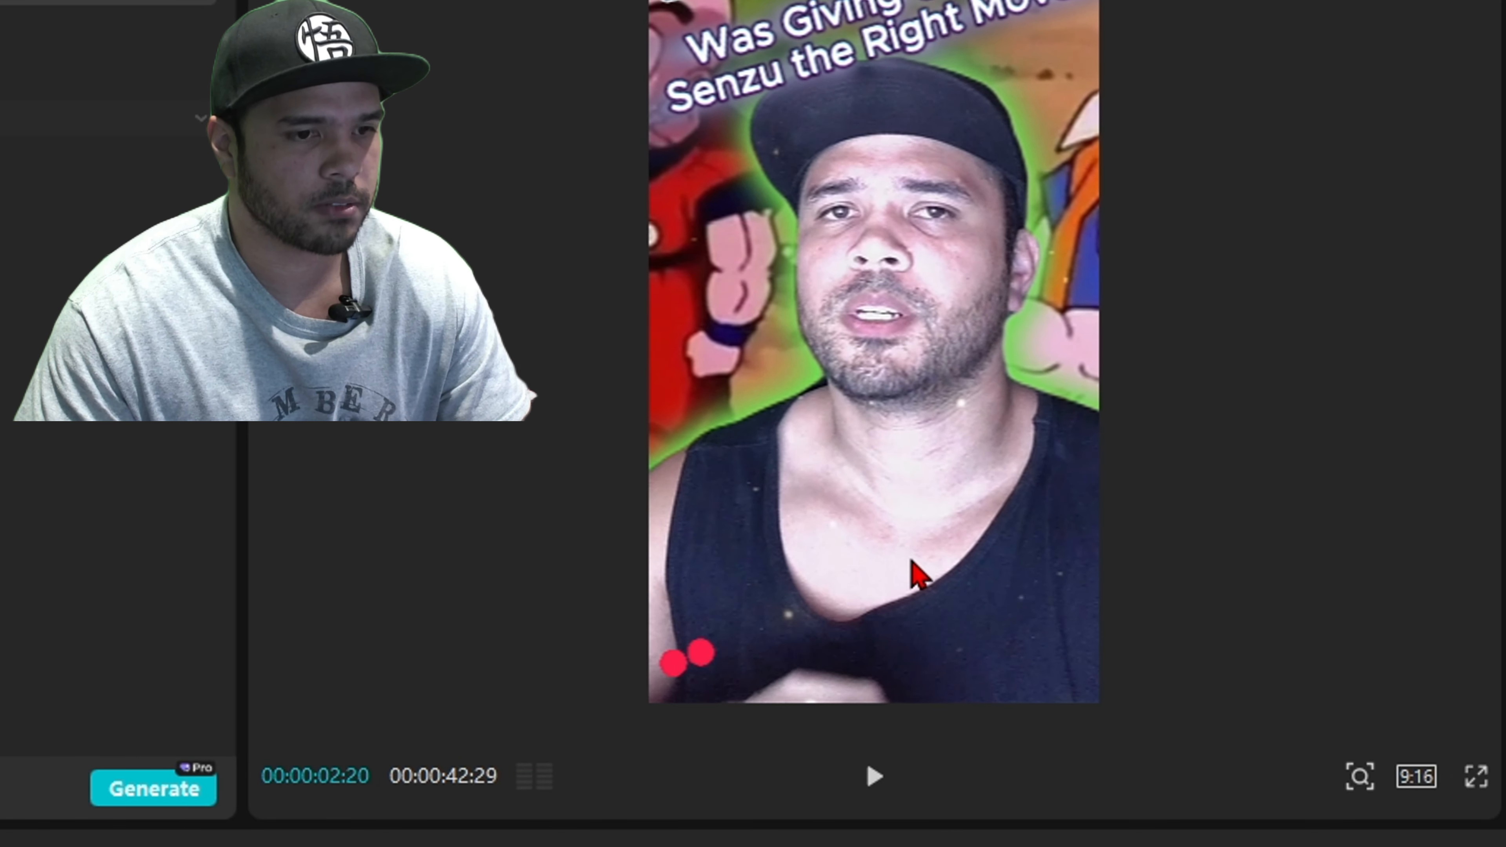
Review the captions in playback and correct the misheard King Kai caption to read "Cell to King Kai's planet".
key(space)
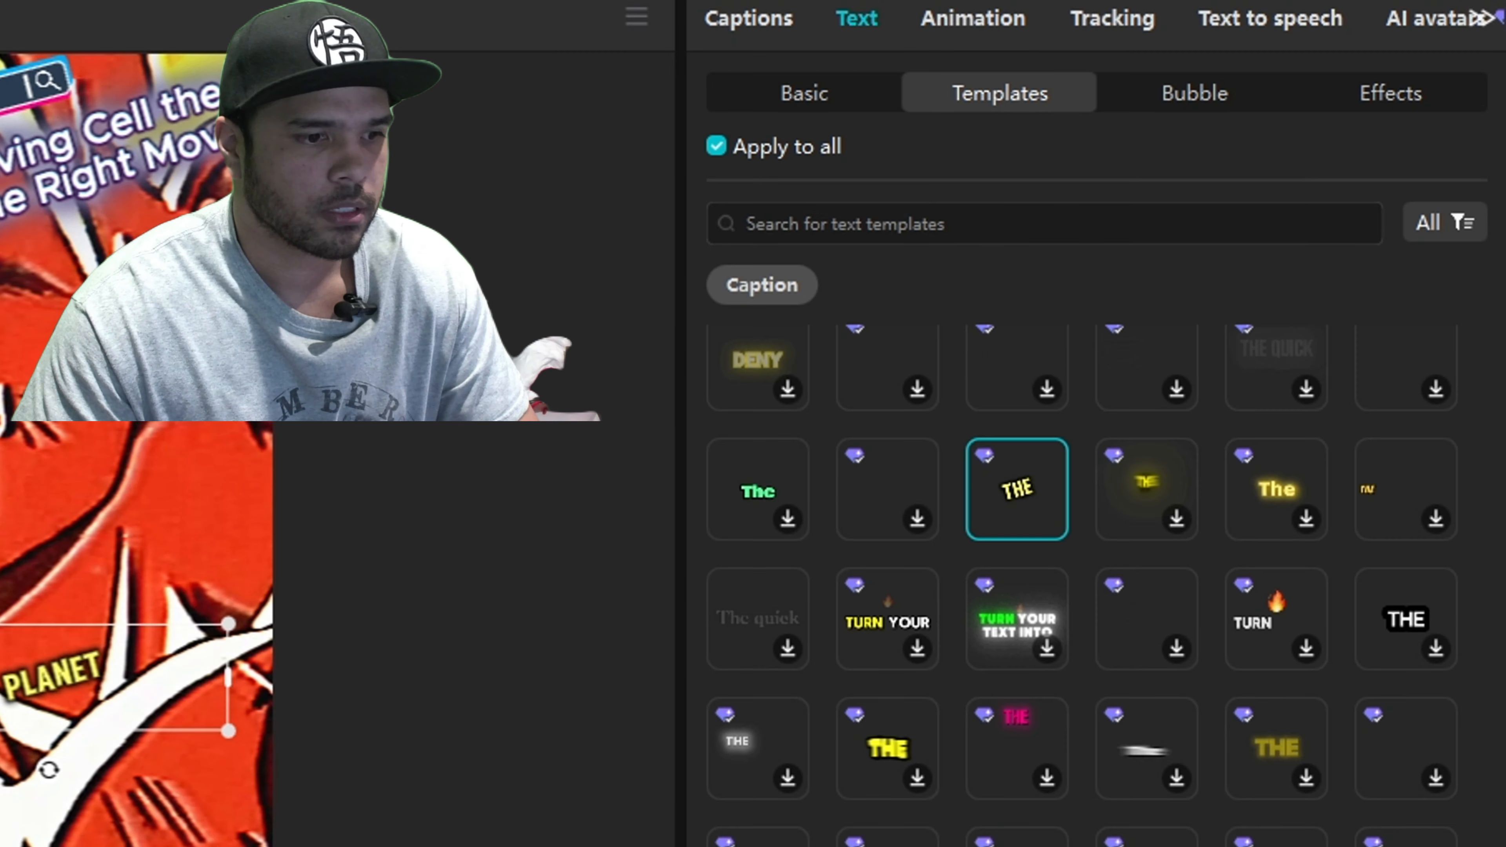
click(830, 94)
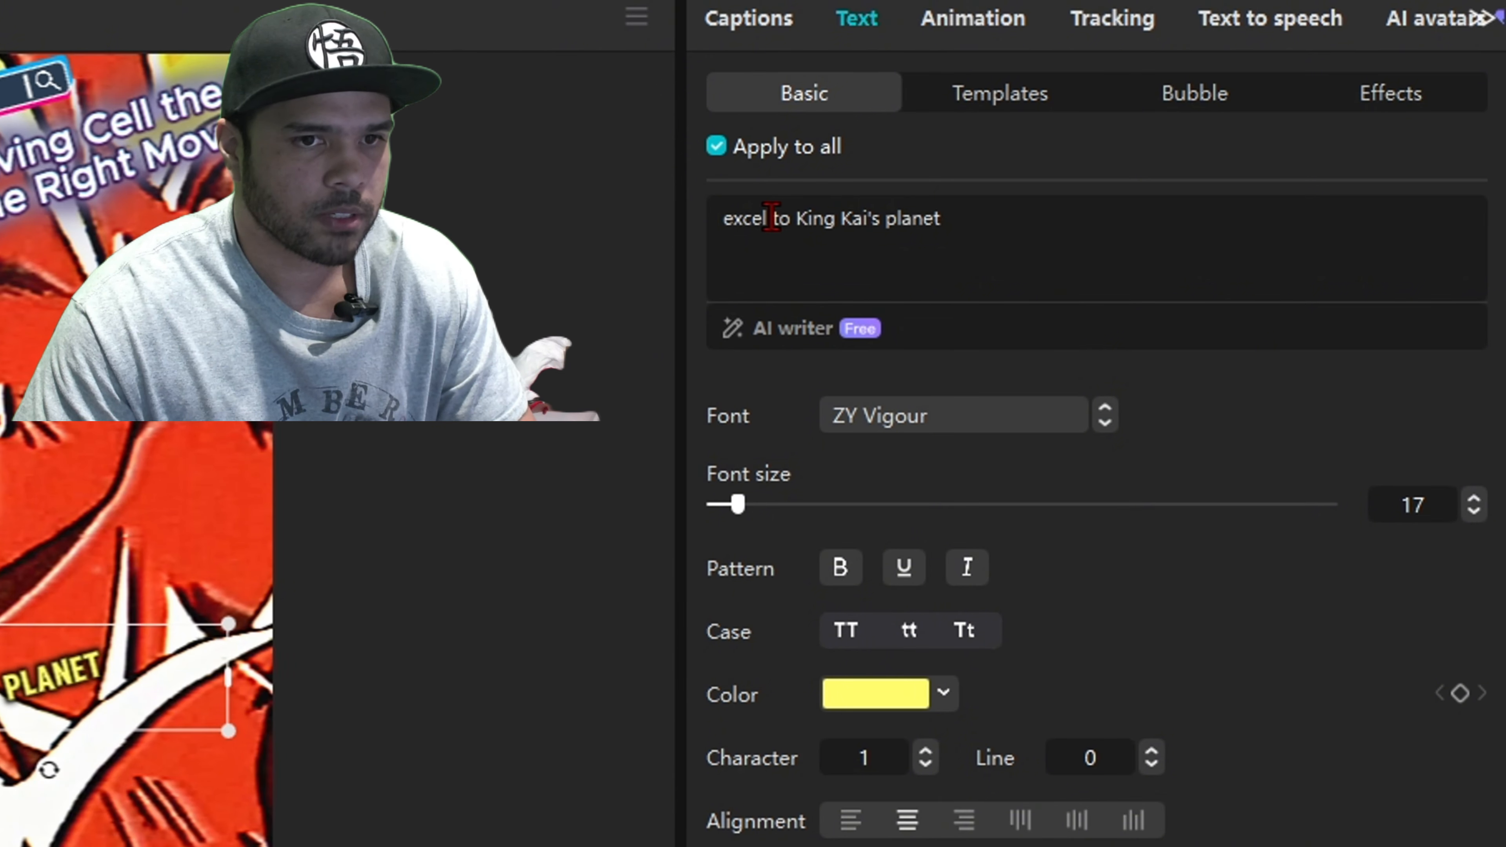
text(Cell)
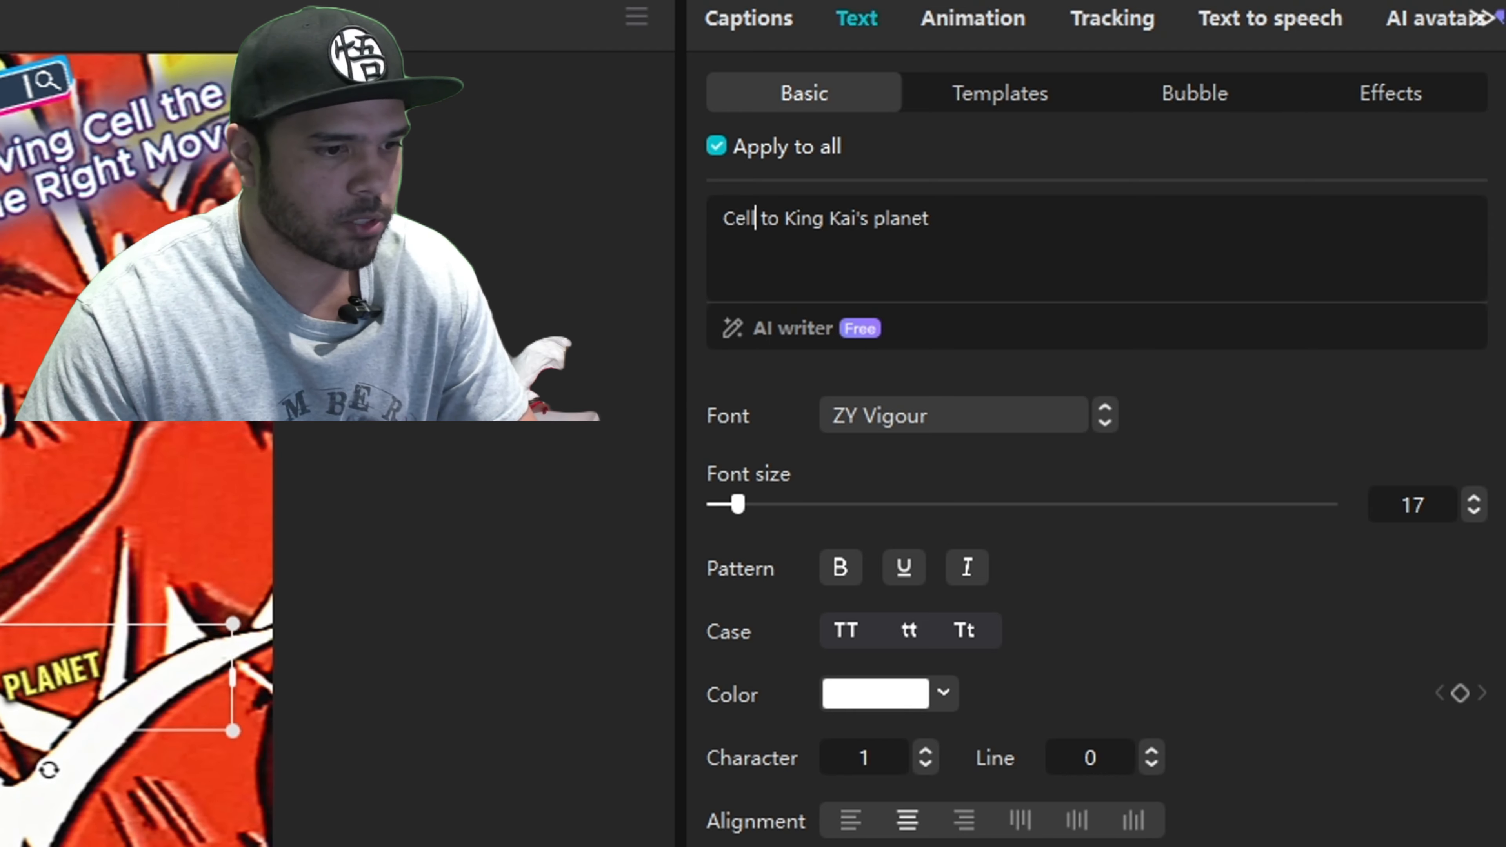
key(Escape)
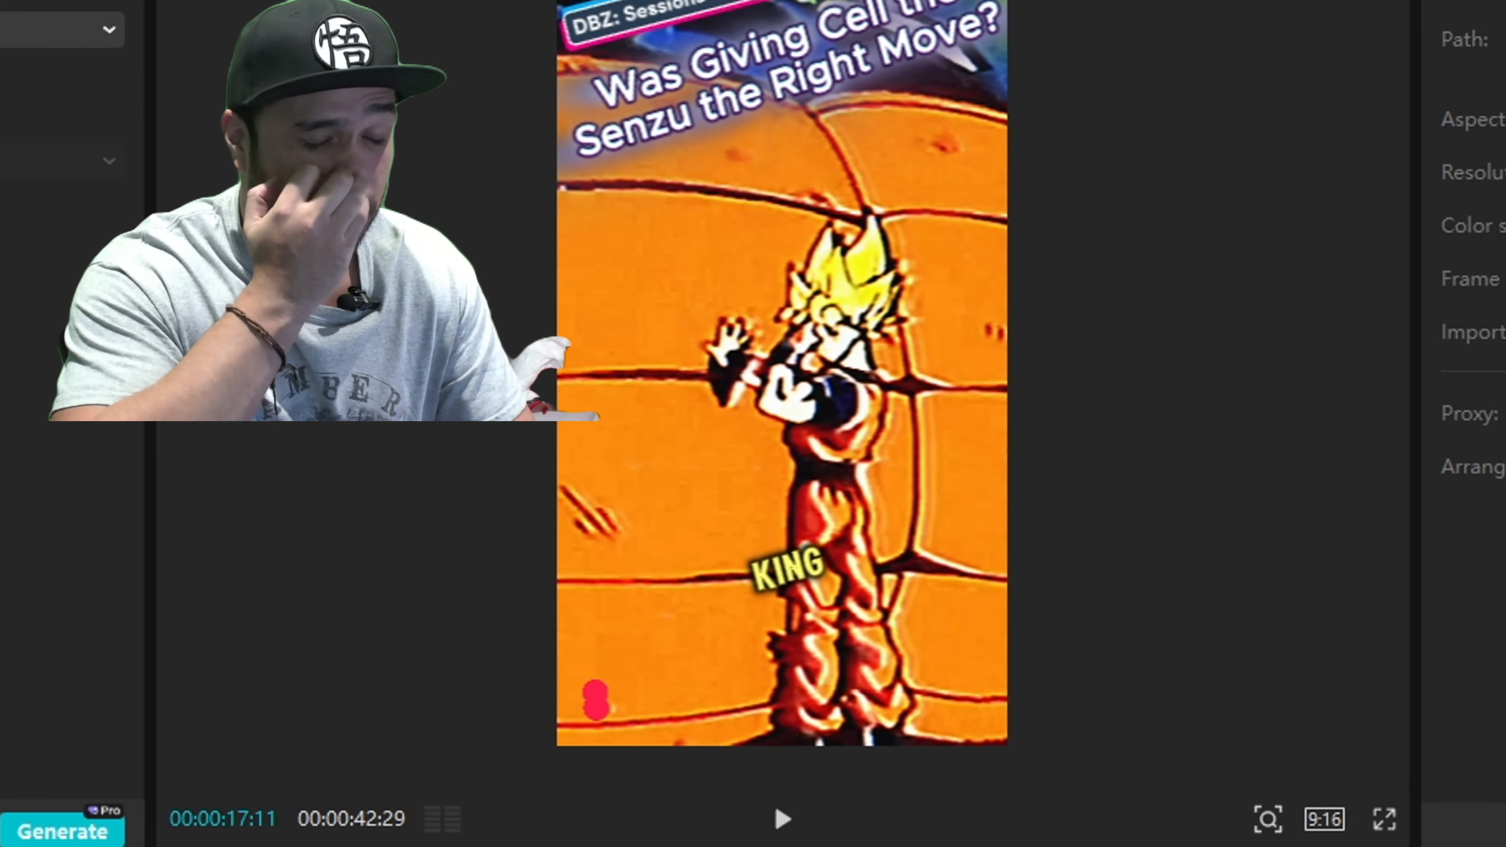
key(space)
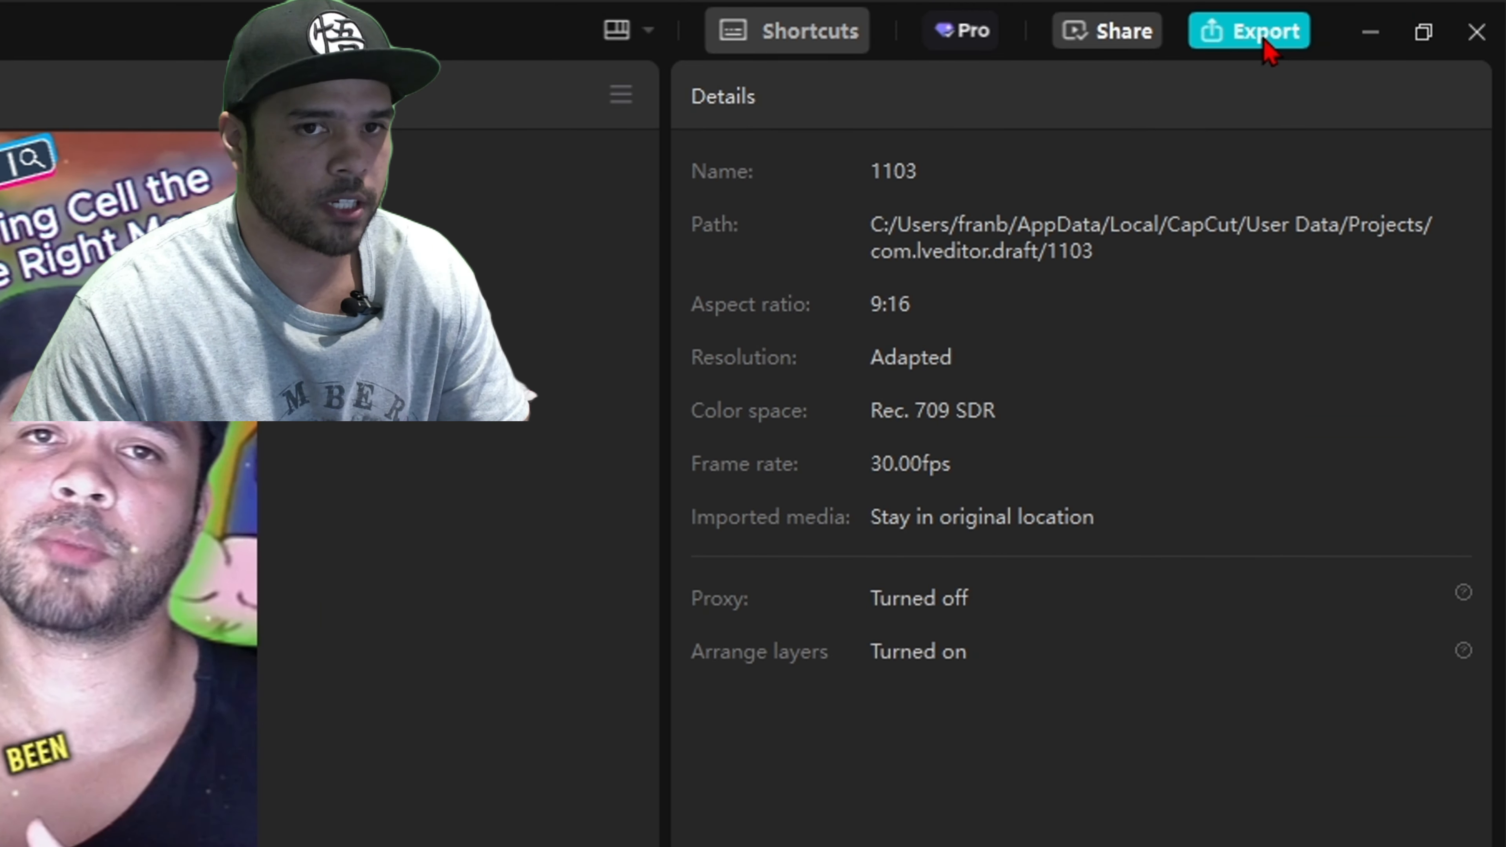
Open the export settings and name the file "Goku Giving Cell a Senzu WAS the Right Move".
click(1267, 42)
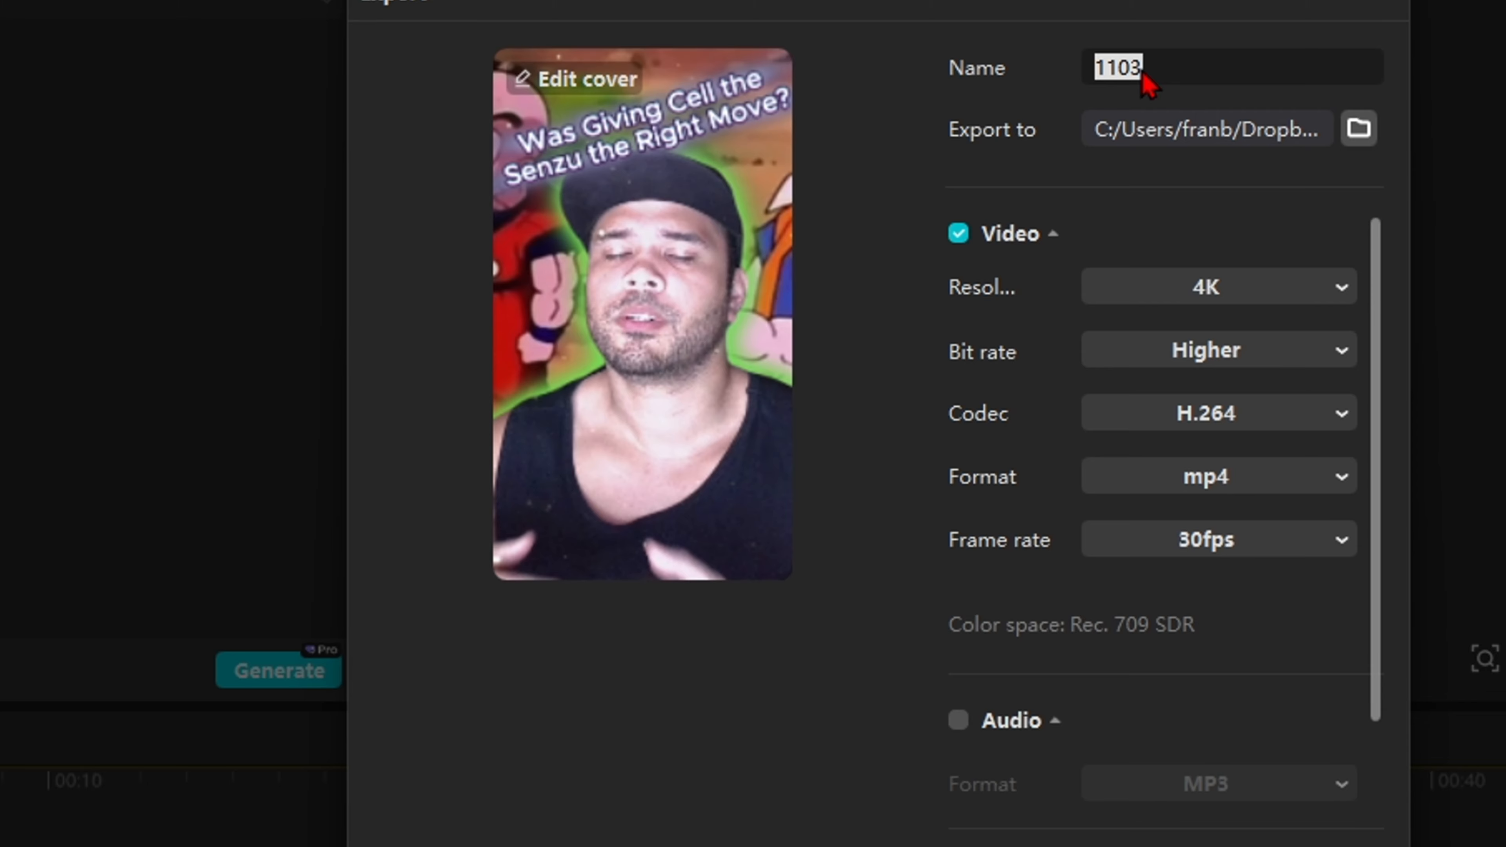
text(Goku Gi)
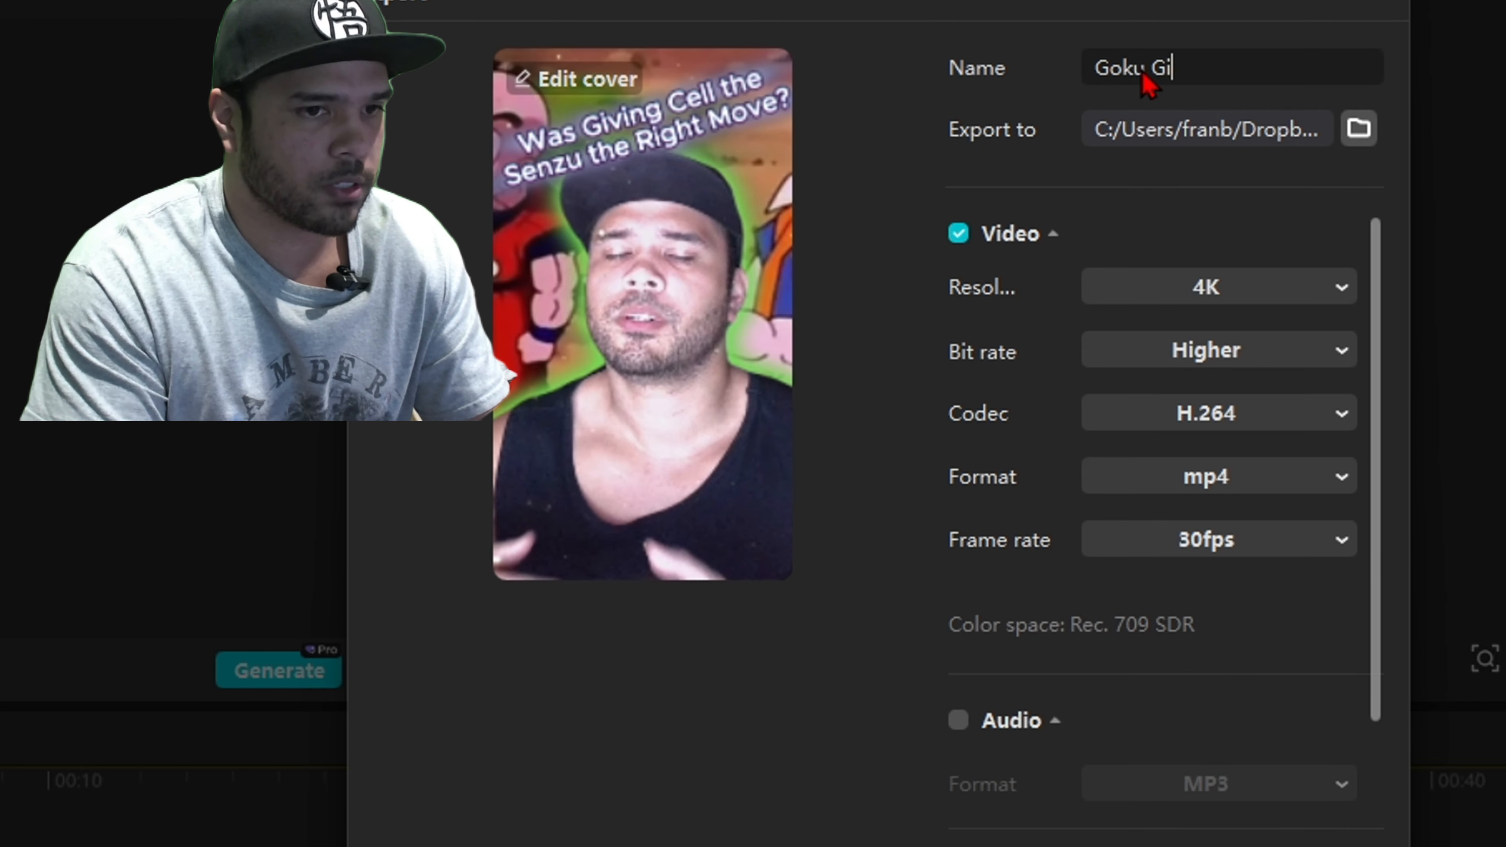
text(ving Cell a S)
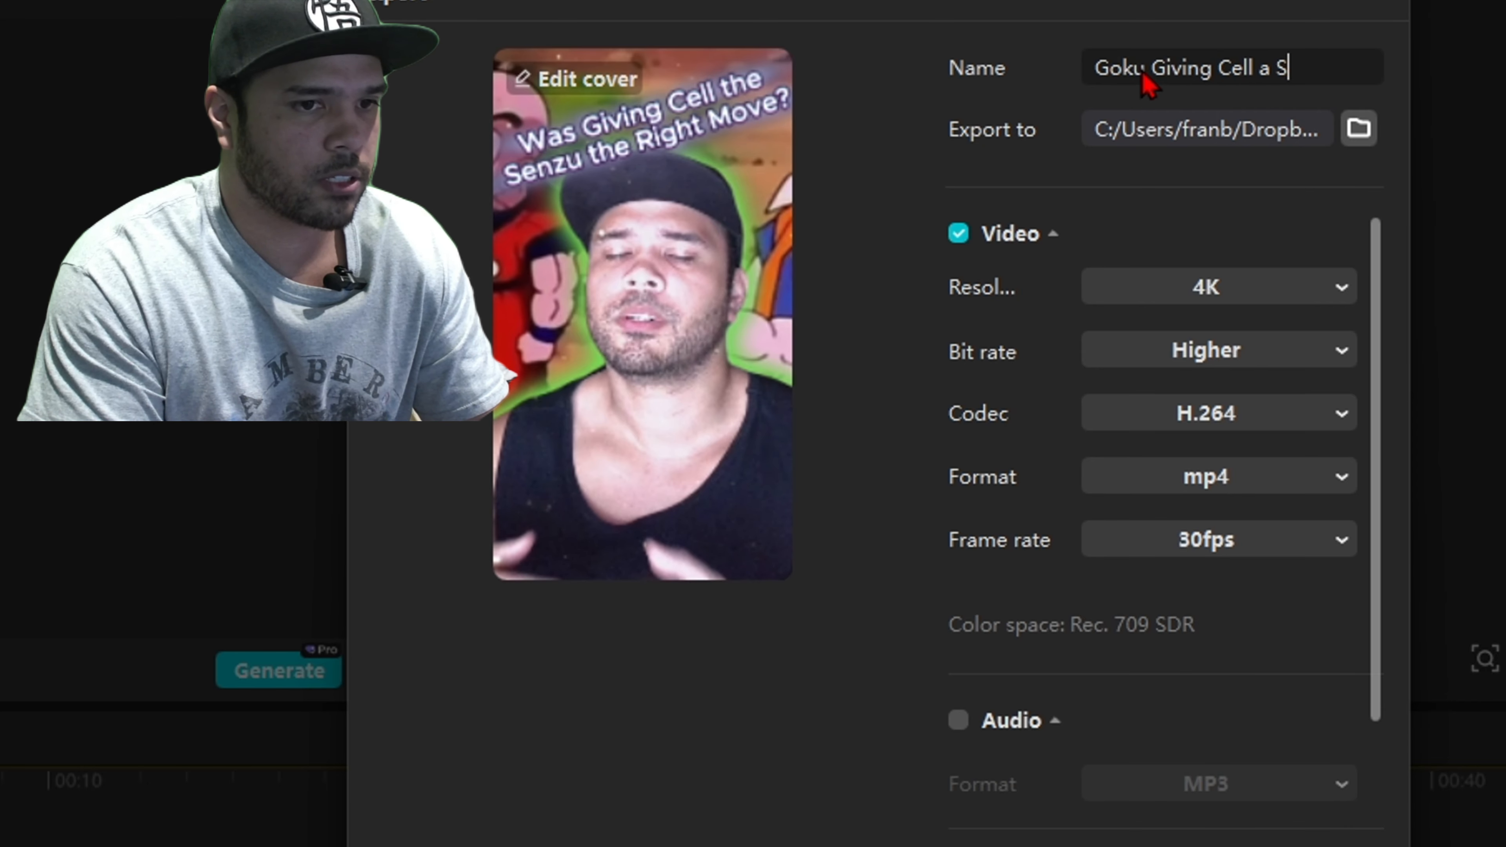
text(enzu WAS )
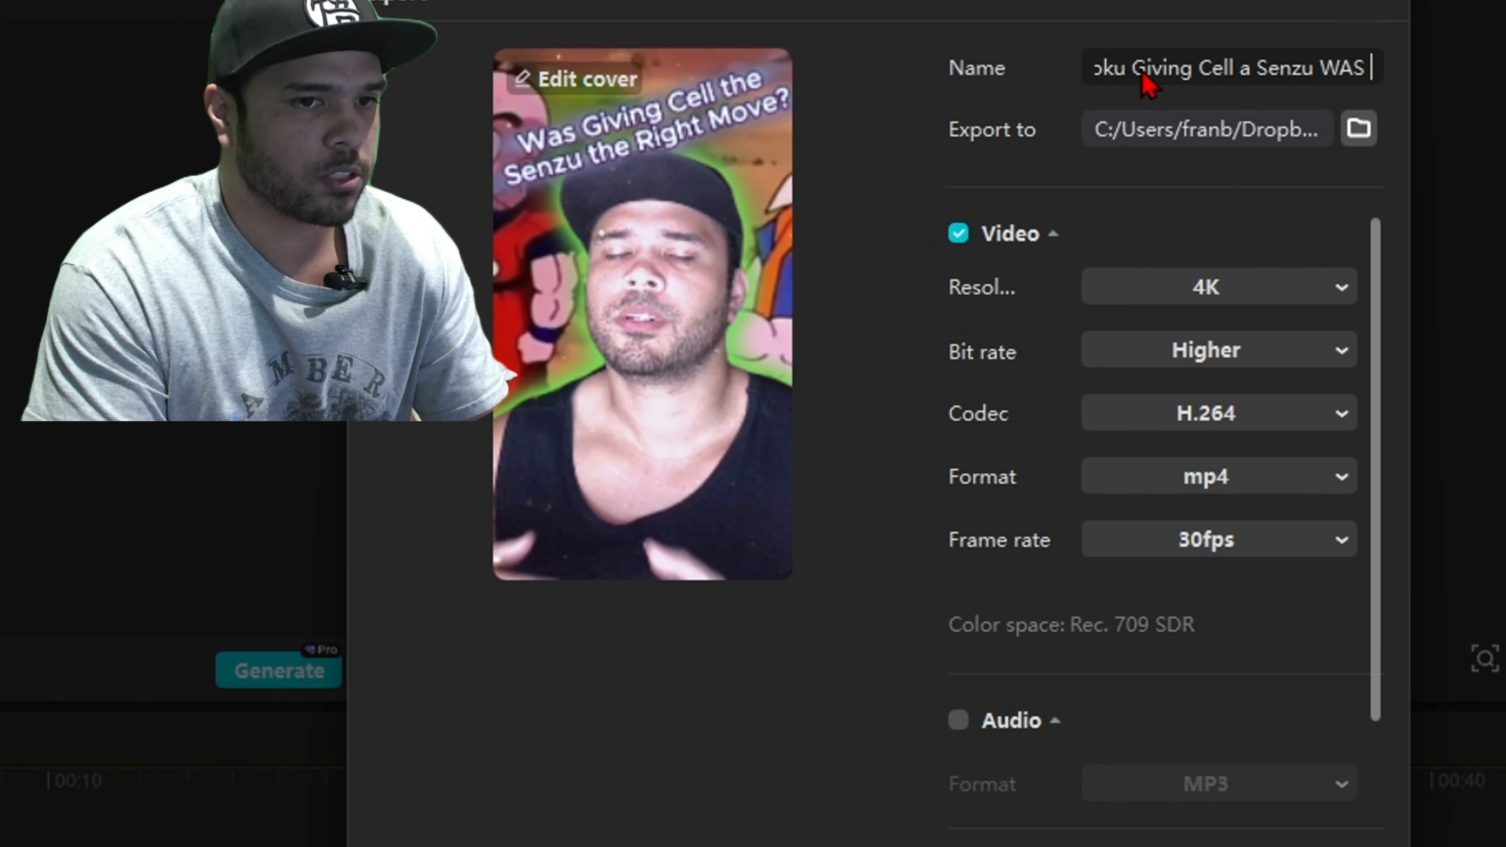
text(the Right Move)
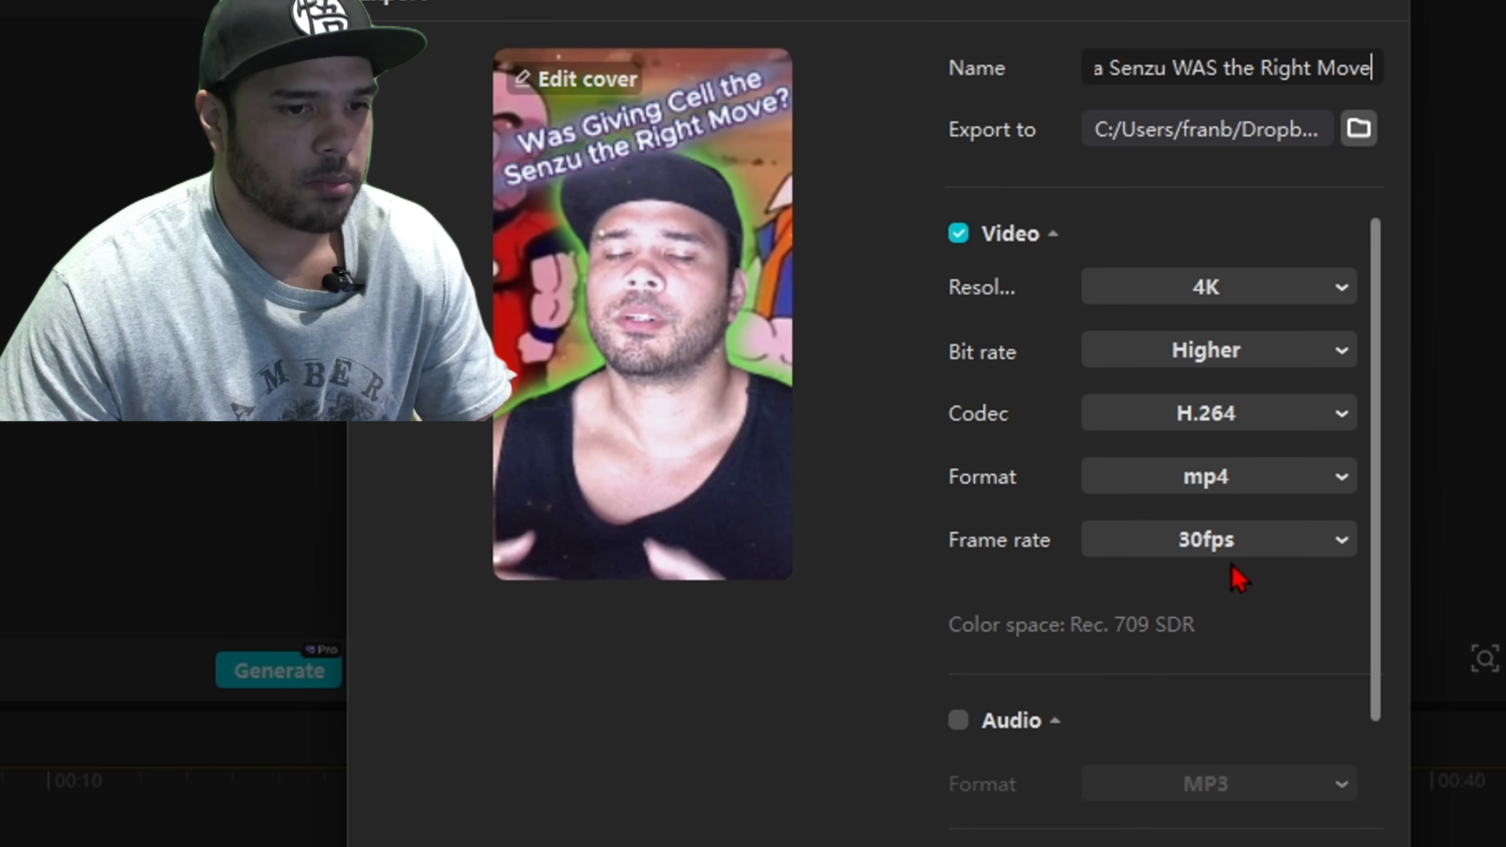
Set the export frame rate to 60fps and review the resolution options, keeping 4K.
click(1204, 547)
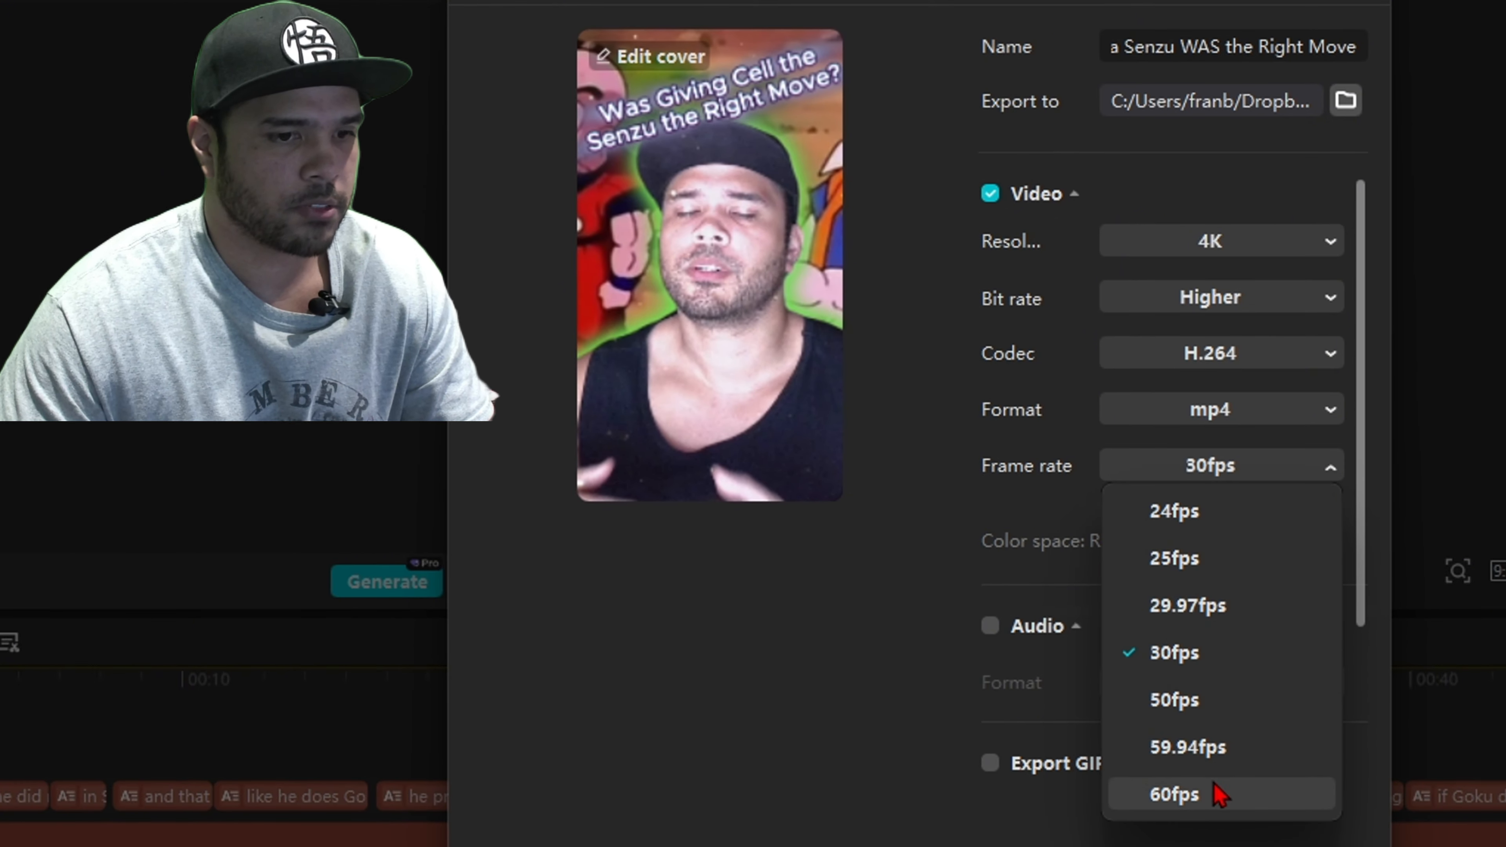
click(1214, 789)
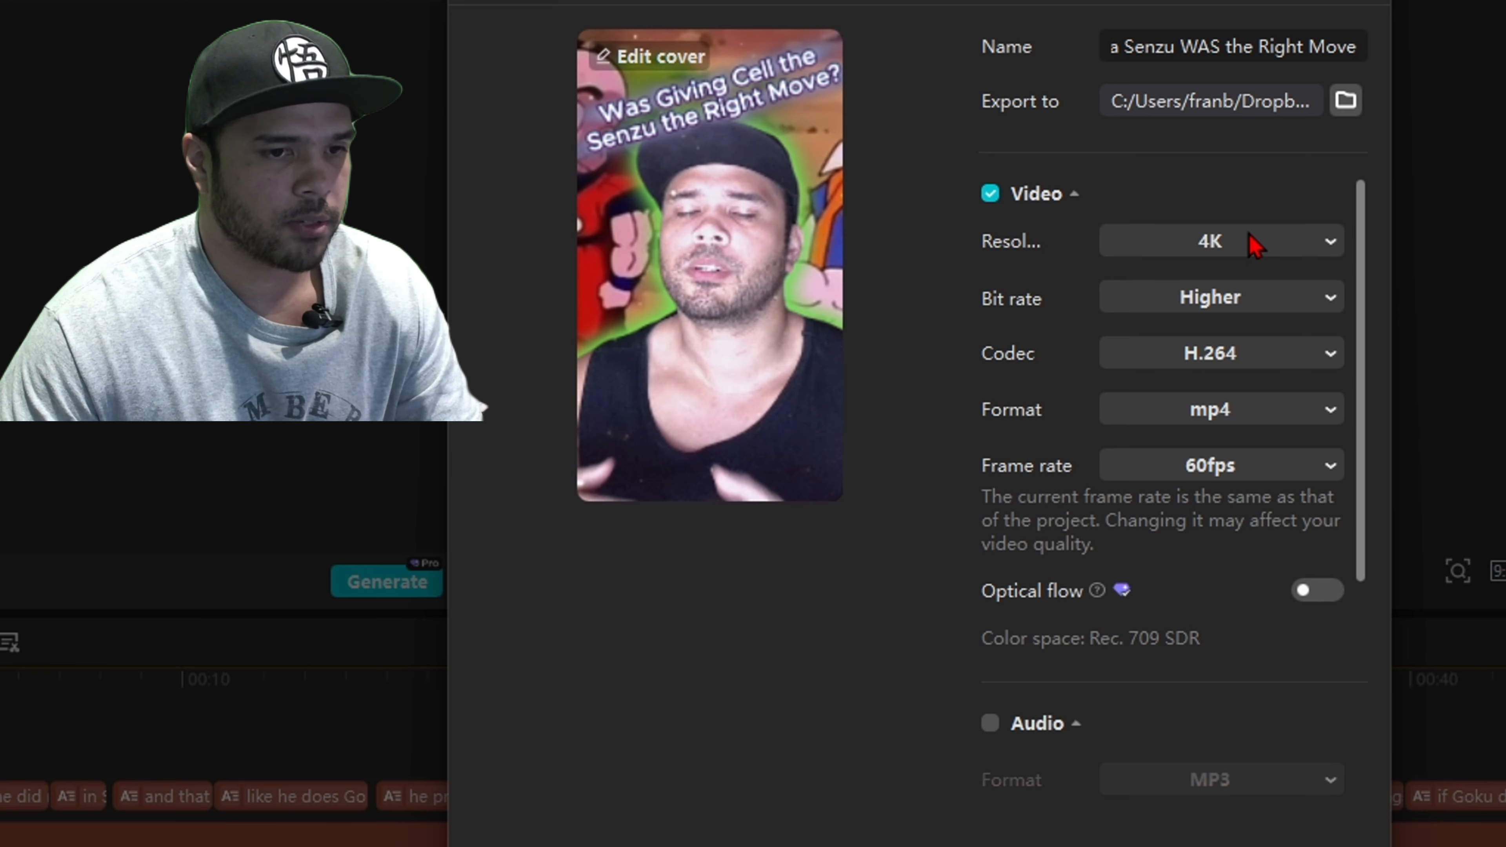
click(1255, 245)
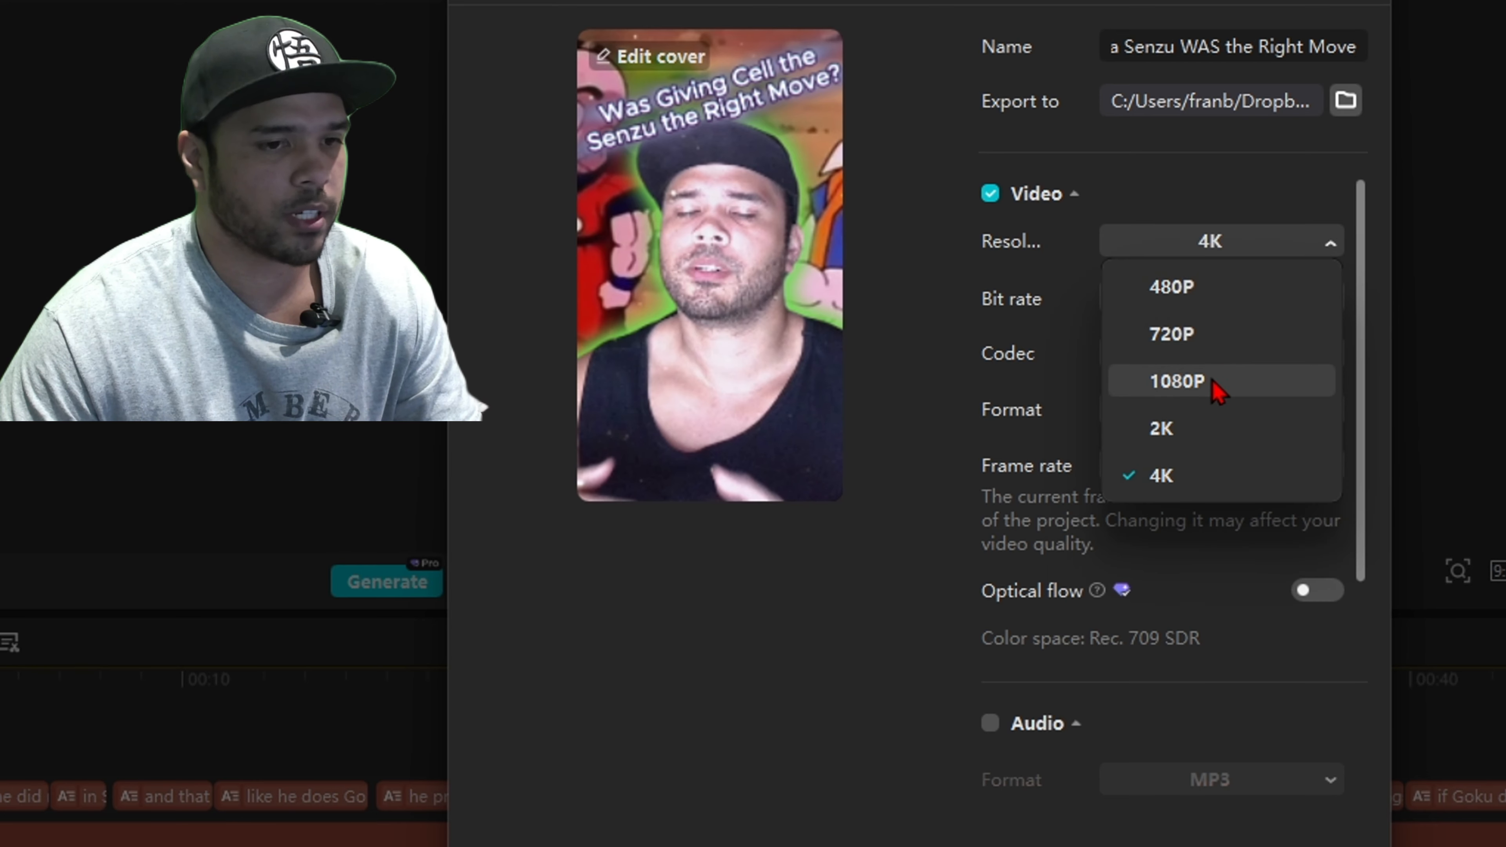
click(1080, 287)
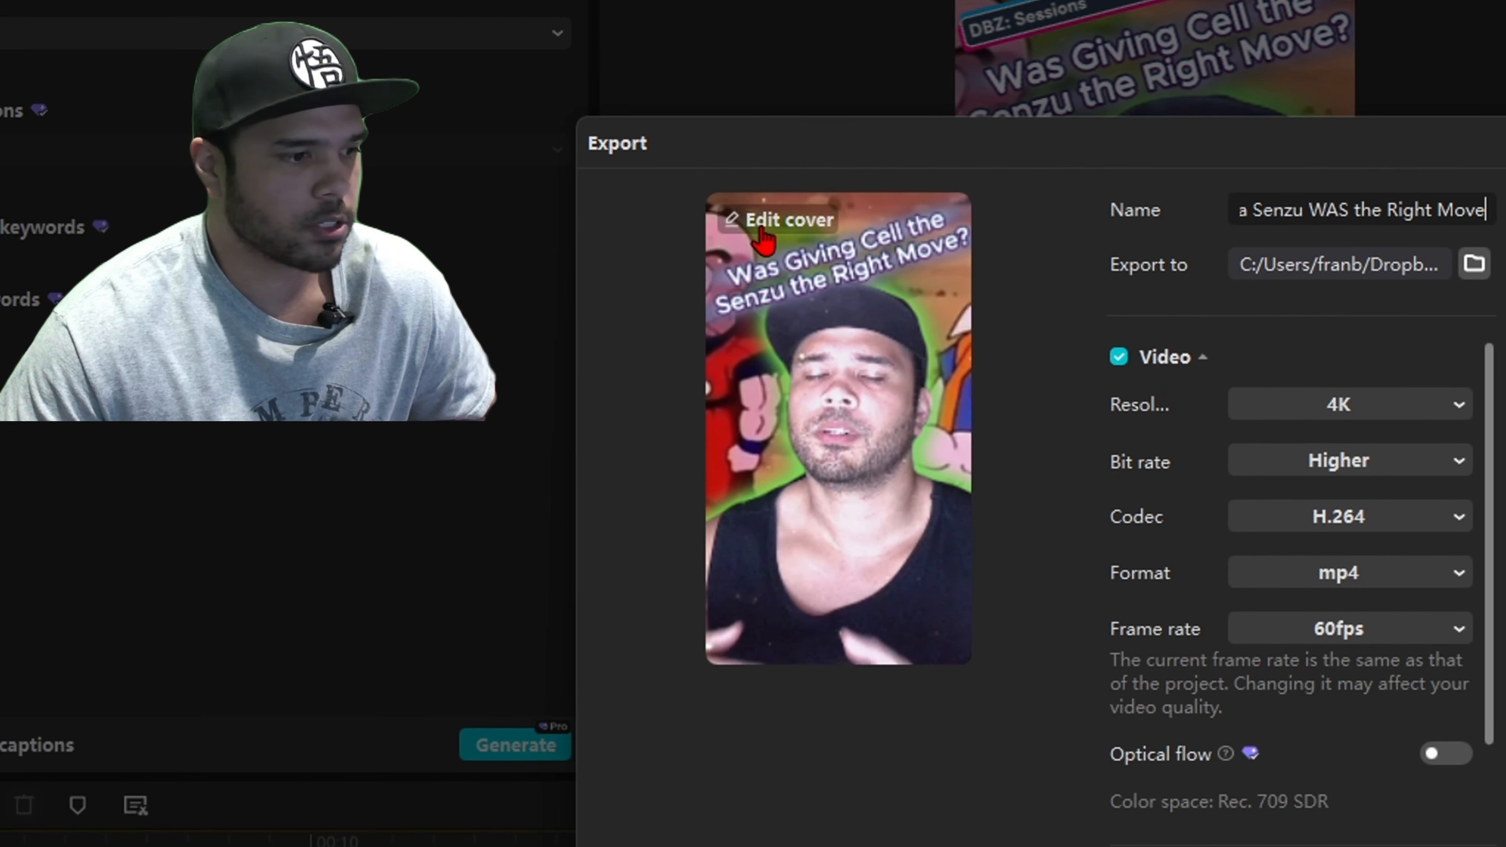
Use the orange-background Goku frame with the INSTEAD caption as the video cover, save it without a template, and export the video.
click(762, 227)
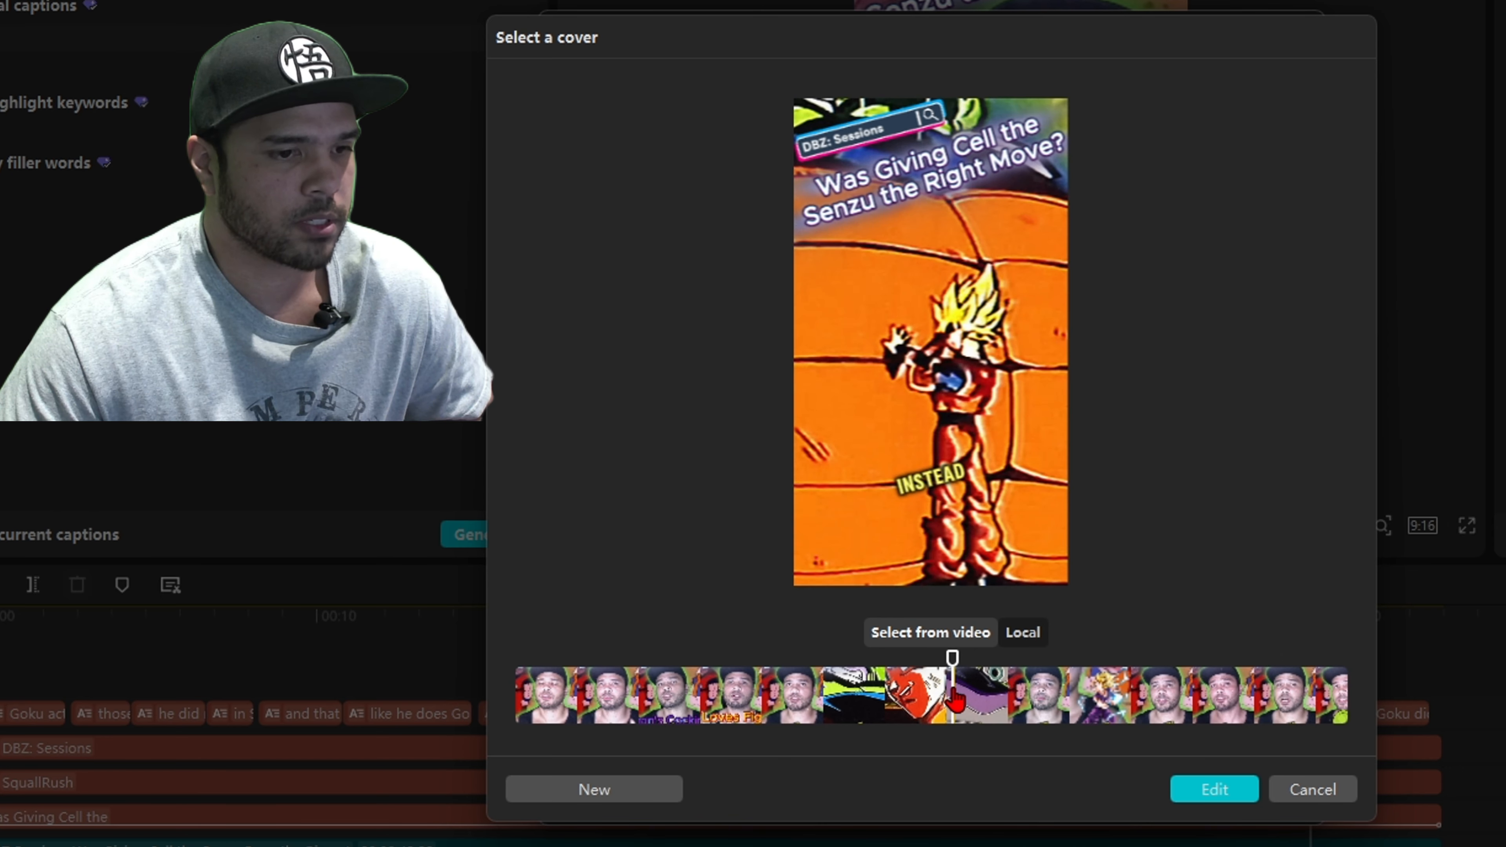
click(1214, 794)
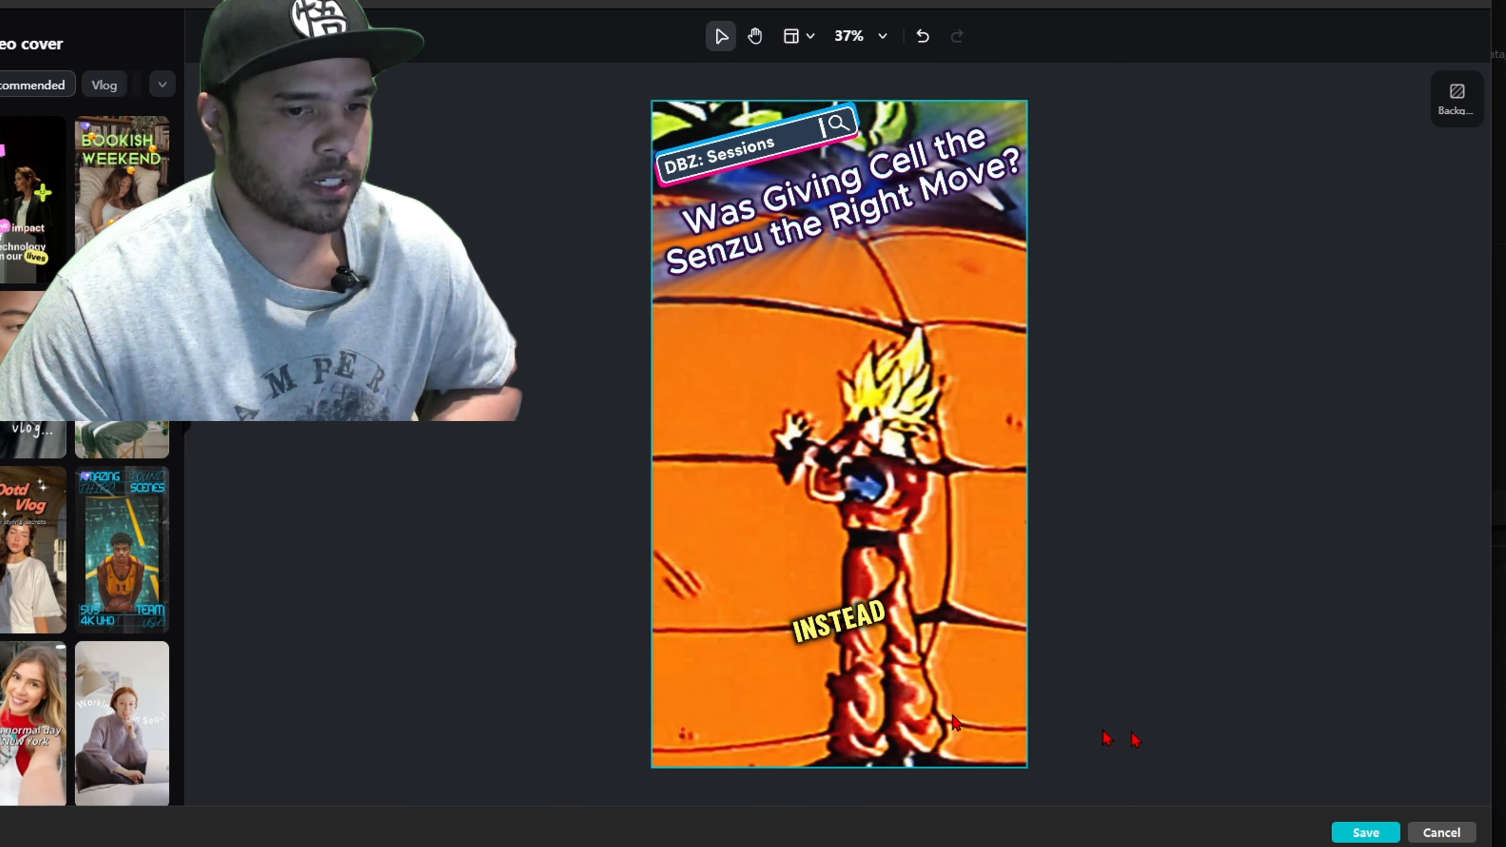
click(1367, 833)
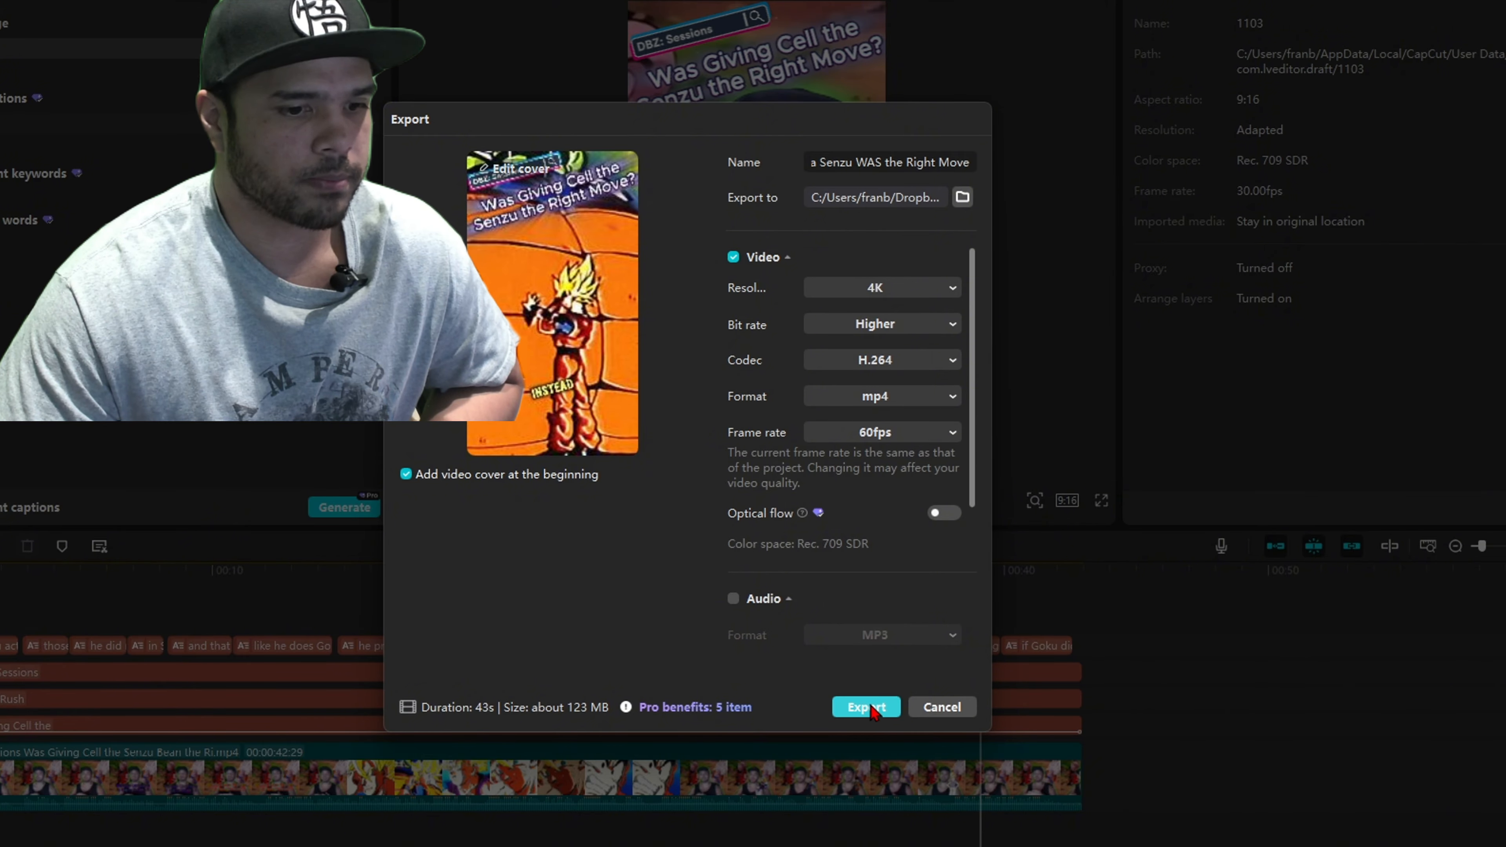
click(871, 710)
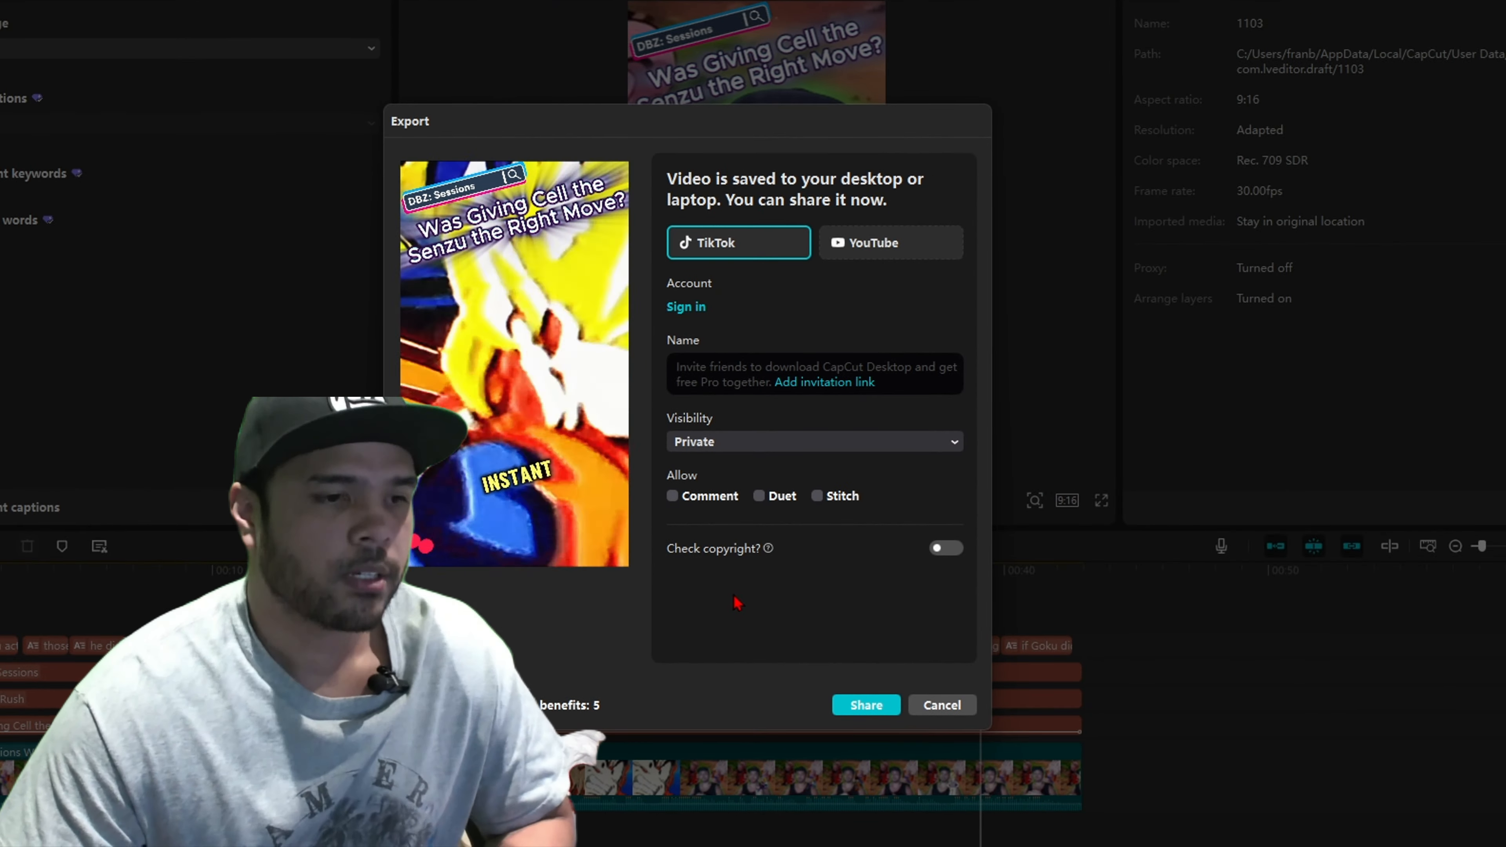